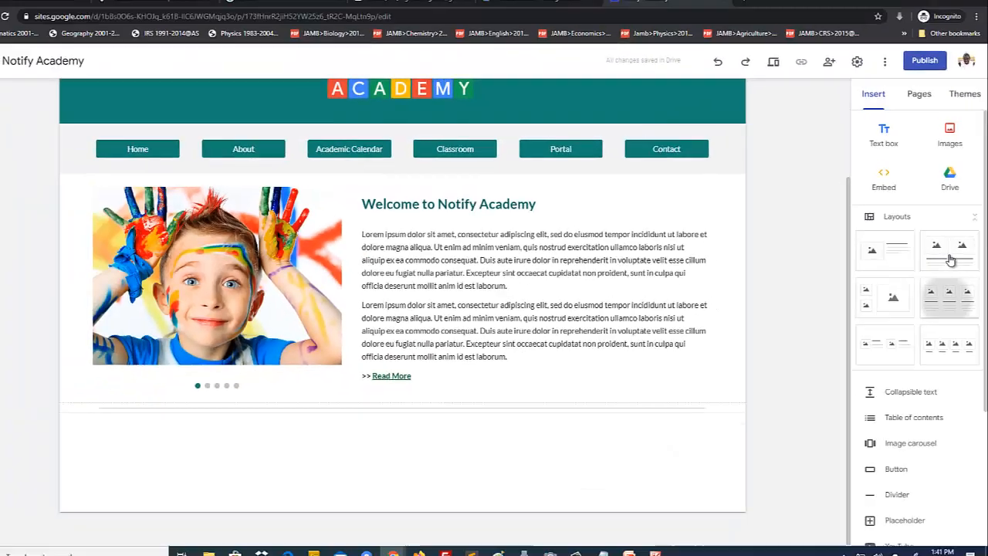
# Step: Insert the layout with three images and captions below the divider and compare it with the home page middle-section mockup
pyautogui.click(928, 249)
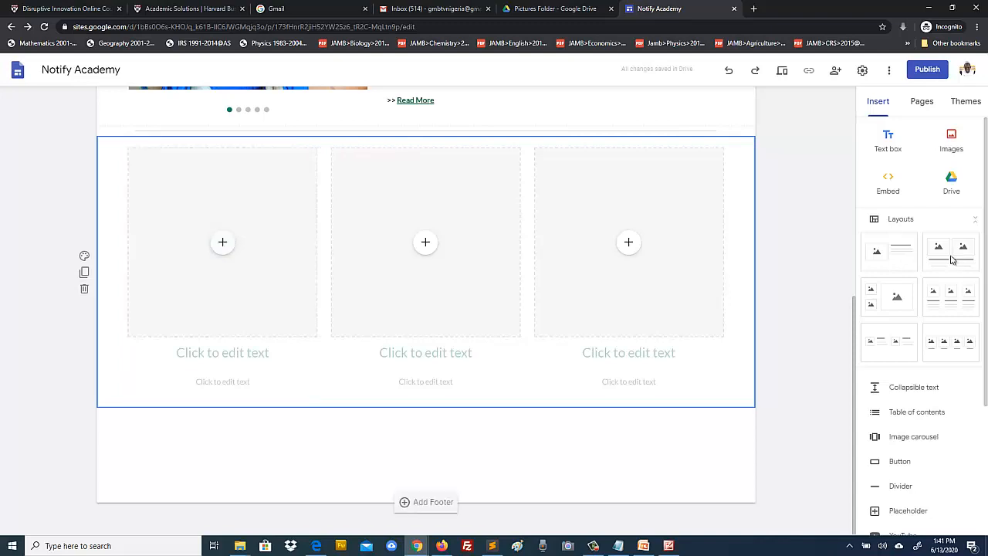
pyautogui.hotkey('alt', 'Tab')
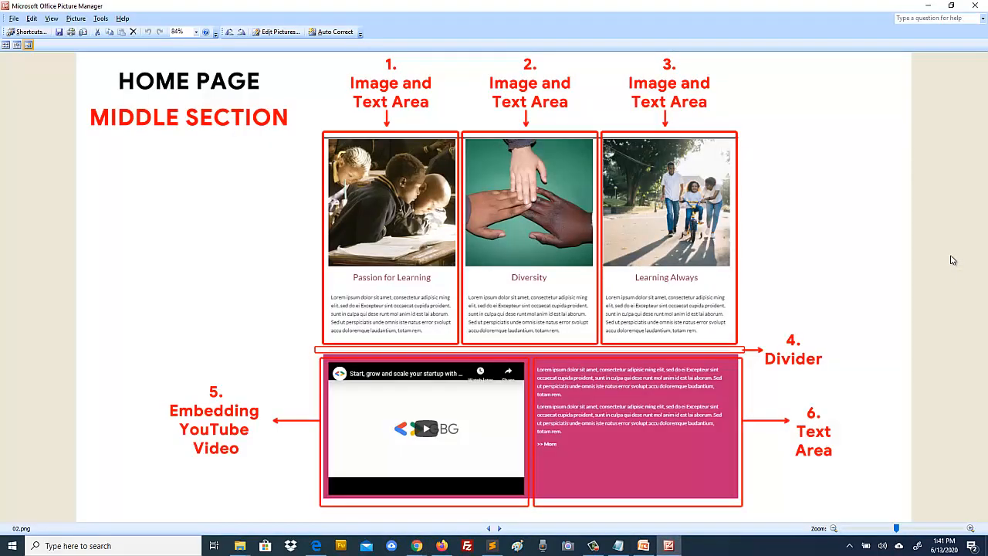
pyautogui.hotkey('alt', 'Tab')
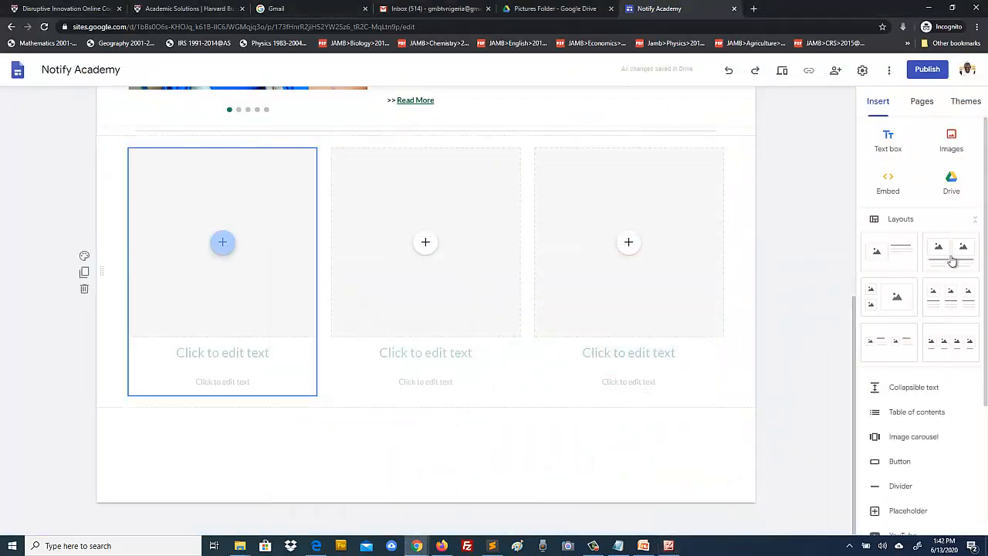
# Step: Upload children-808660_960_720.jpg from the Pictures Folder into the first image placeholder
pyautogui.click(222, 242)
pyautogui.click(254, 276)
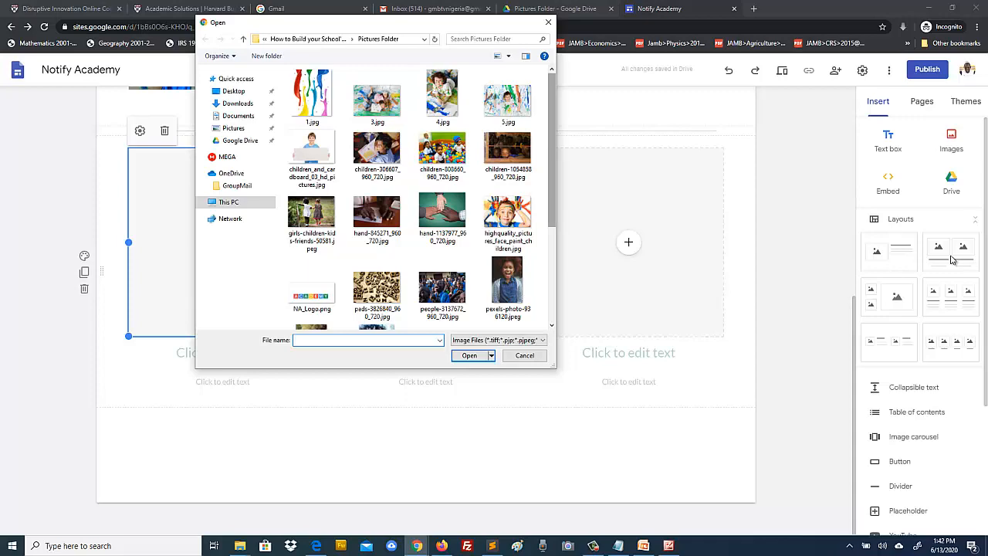
pyautogui.scroll(-3, 417, 193)
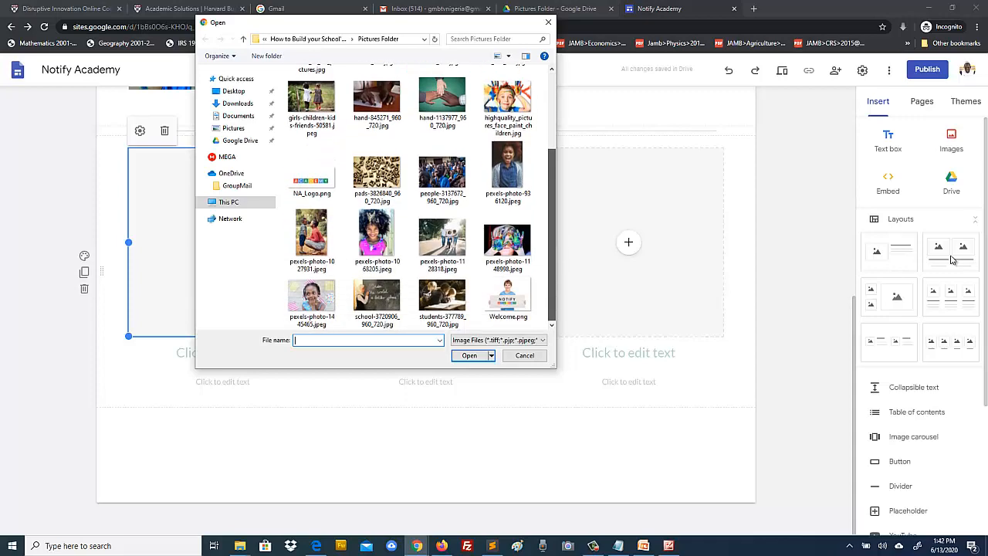
pyautogui.scroll(1, 417, 193)
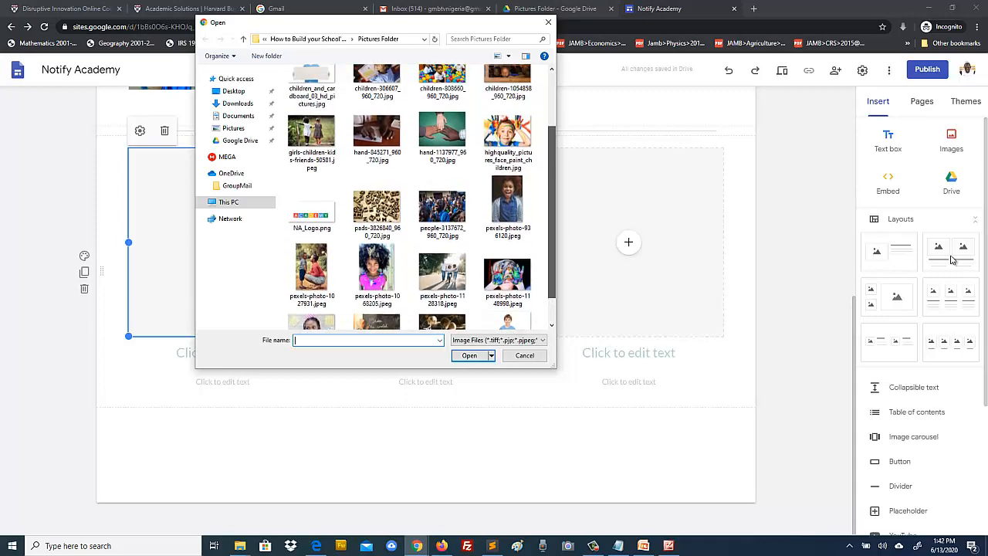
pyautogui.scroll(-1, 417, 193)
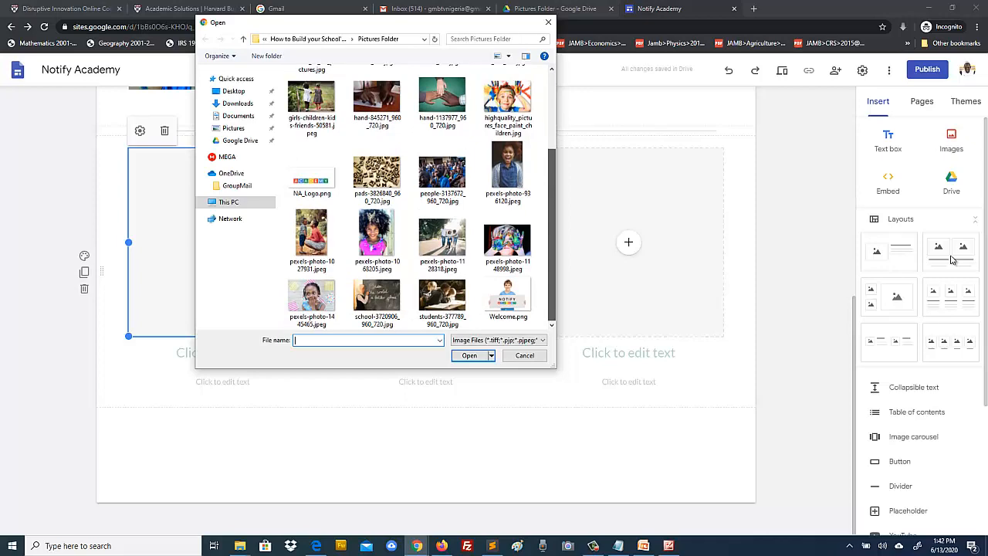
pyautogui.scroll(3, 417, 193)
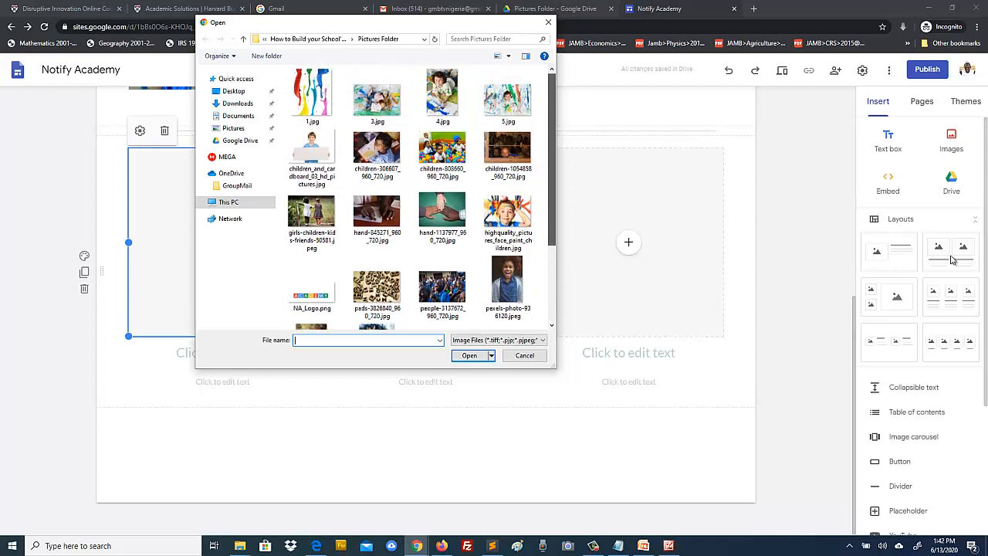
pyautogui.click(442, 156)
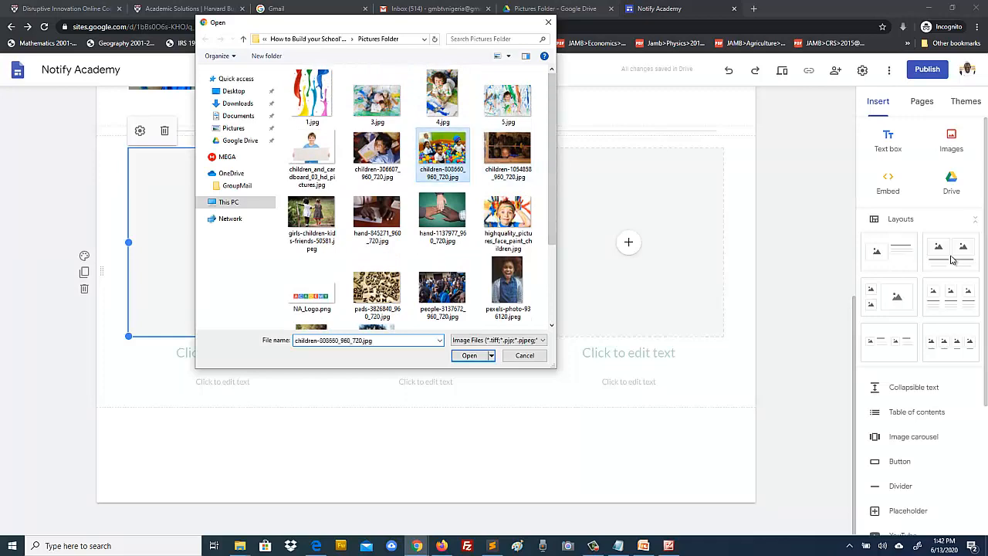
pyautogui.press('Return')
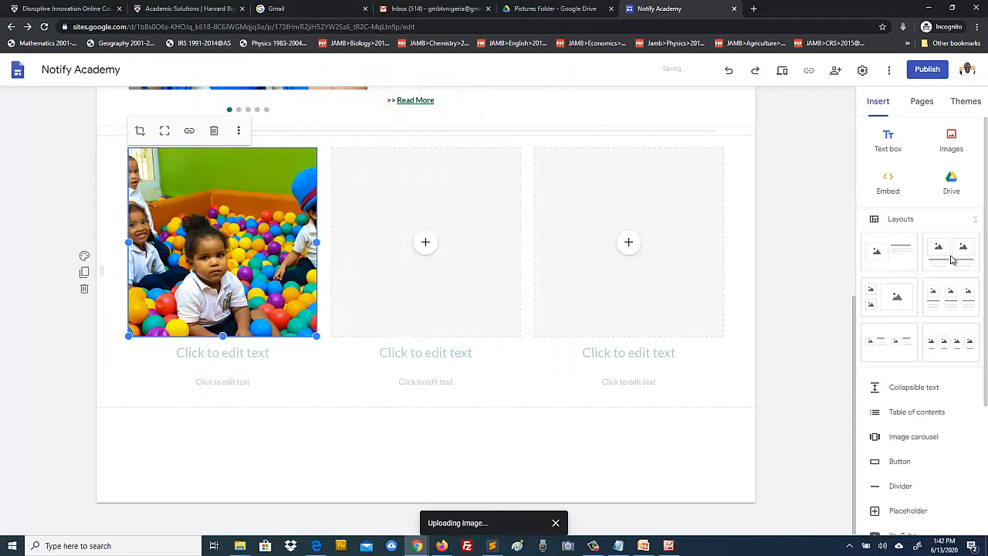
# Step: Upload pexels-photo-1445465.jpeg from the Pictures Folder into the second image placeholder
pyautogui.click(426, 242)
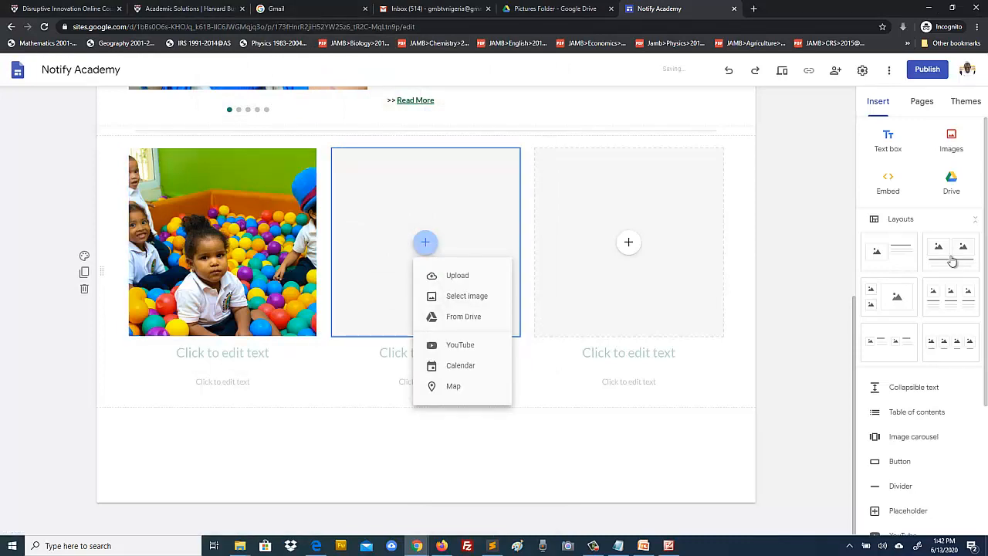
pyautogui.click(458, 276)
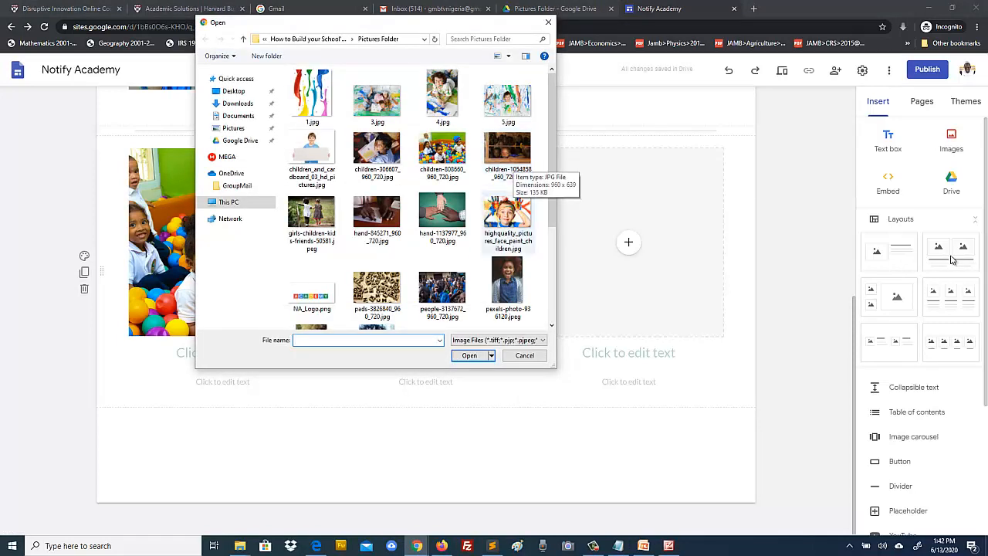
pyautogui.scroll(-3, 508, 286)
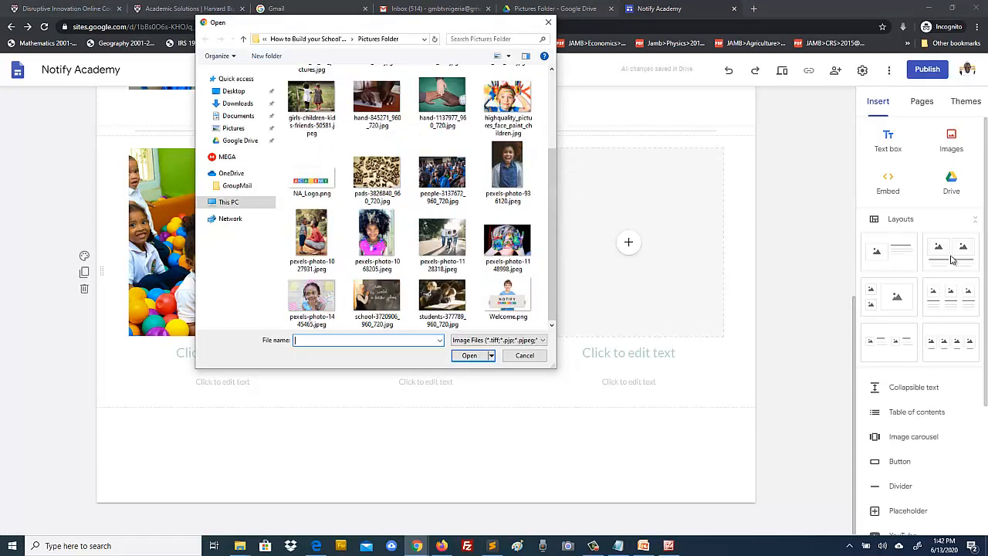
pyautogui.click(509, 173)
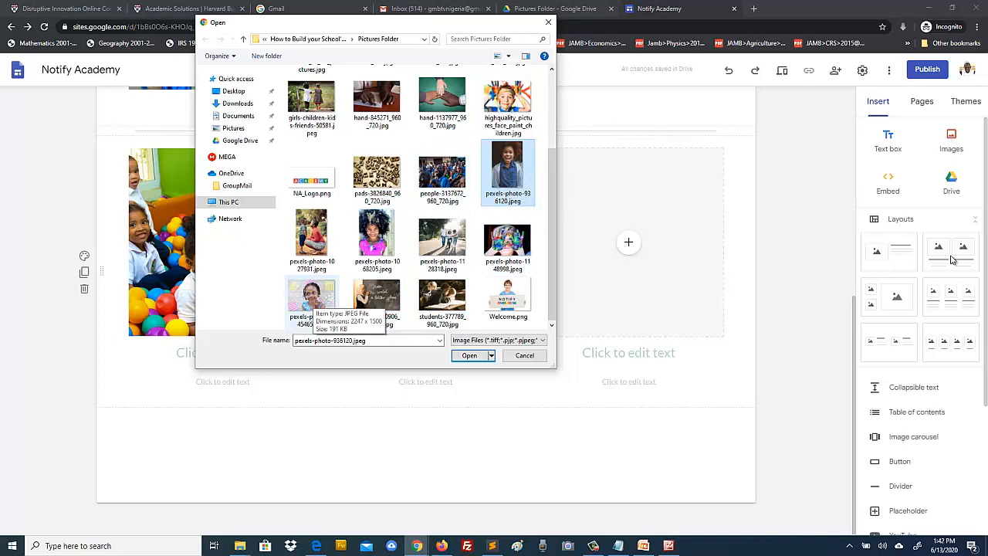
pyautogui.click(469, 355)
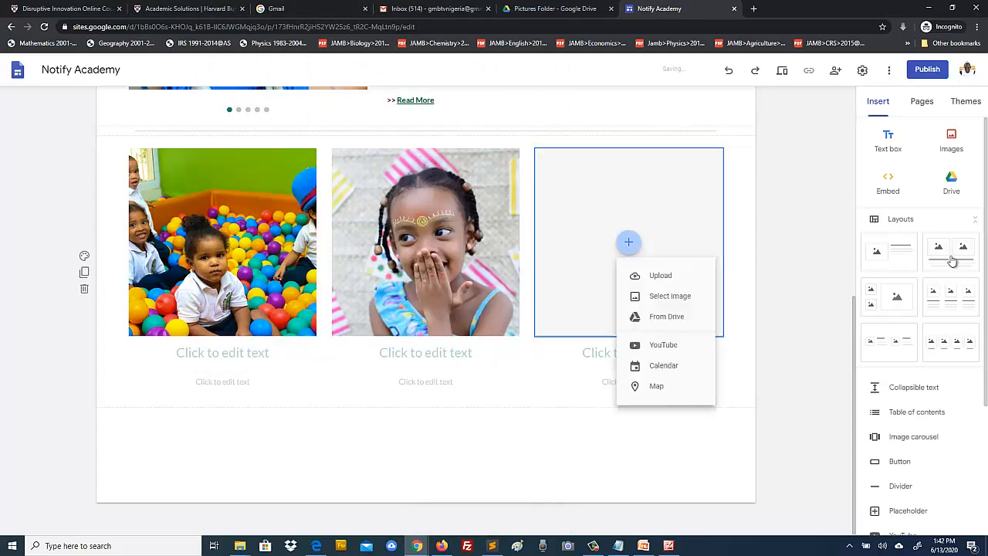
# Step: Upload pexels-photo-936120.jpeg from the Pictures Folder into the third image placeholder
pyautogui.click(661, 275)
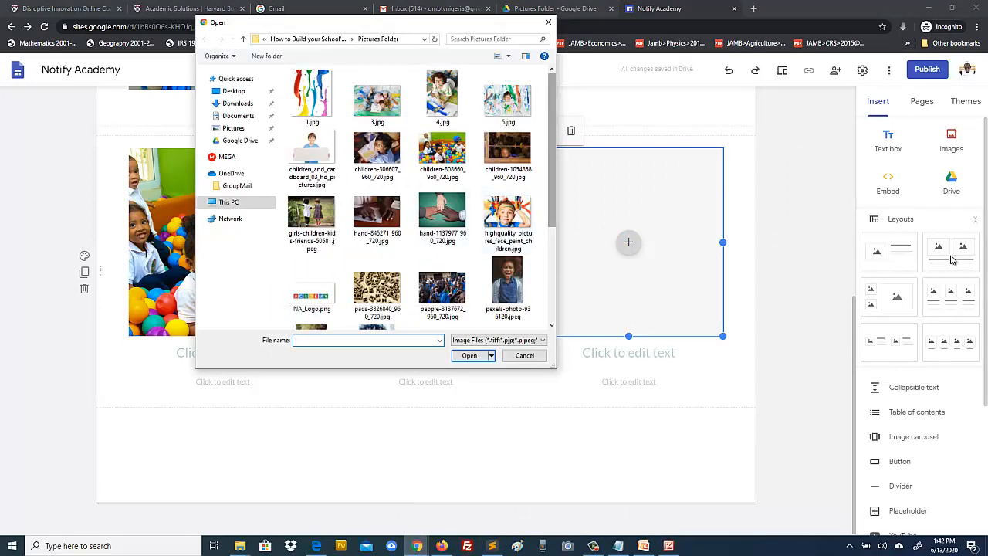
pyautogui.moveTo(552, 150); pyautogui.dragTo(552, 227)
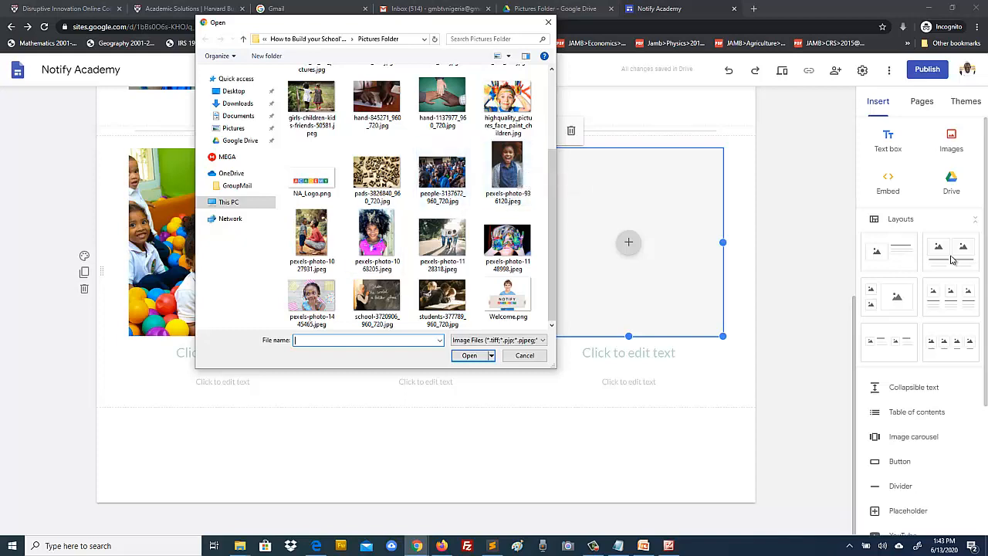
pyautogui.click(507, 169)
pyautogui.click(469, 355)
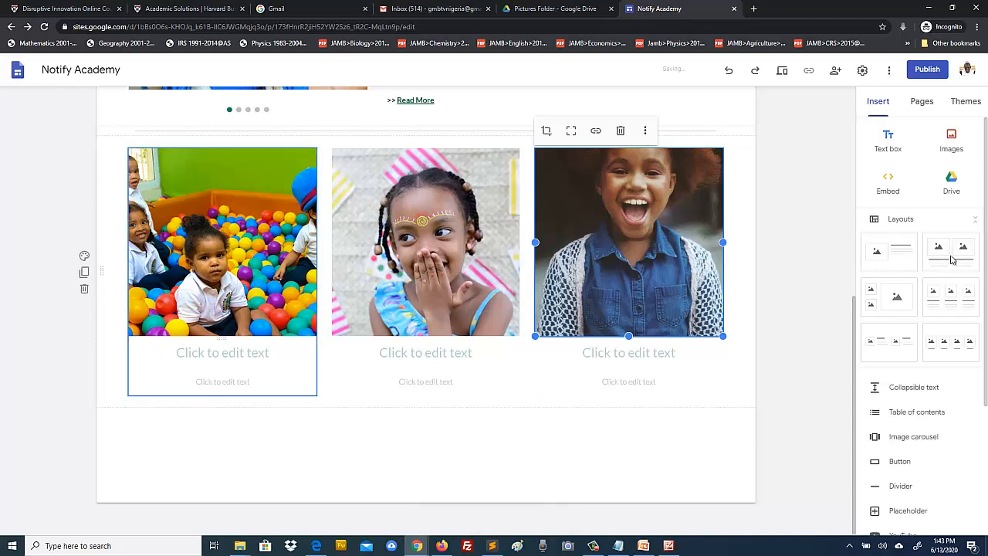
# Step: Check the mockup's headings and enter "Passion for Learning" as the heading under the first image
pyautogui.hotkey('alt', 'Tab')
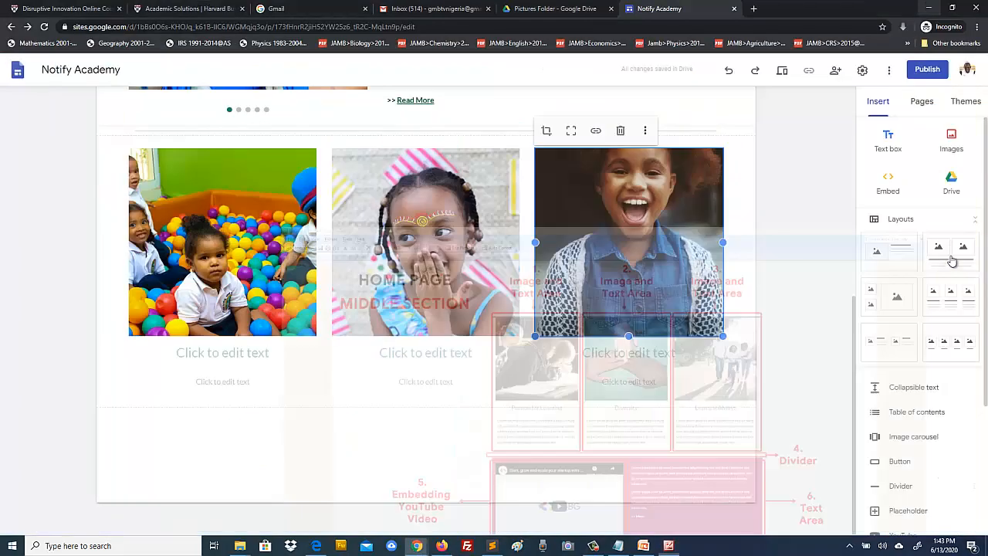
pyautogui.hotkey('alt', 'Tab')
pyautogui.click(223, 353)
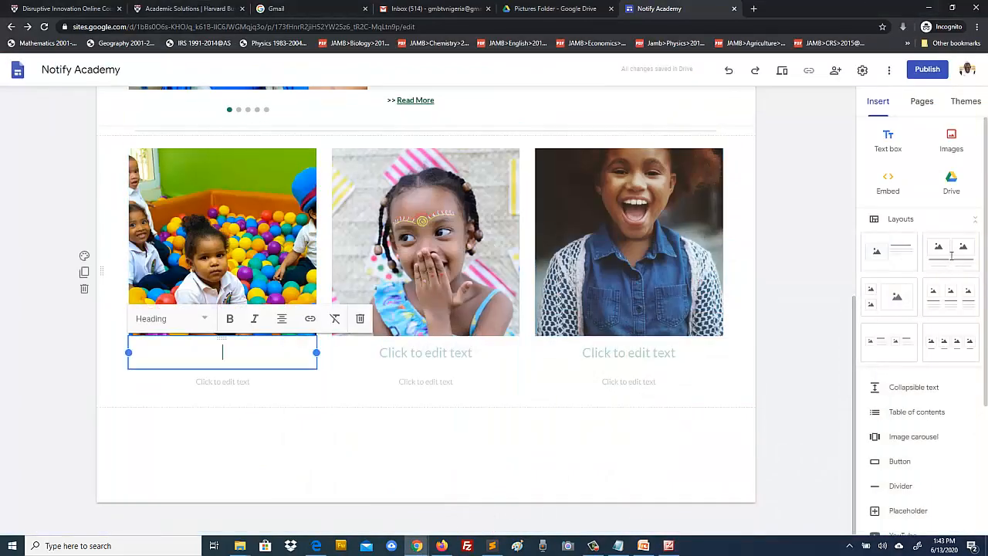
pyautogui.write('Passion for')
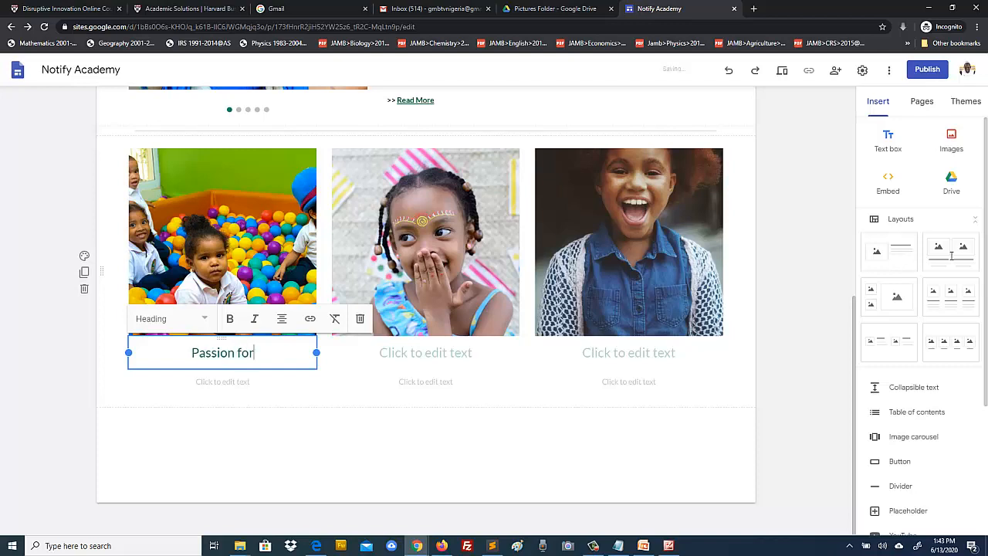
pyautogui.write(' Learningf')
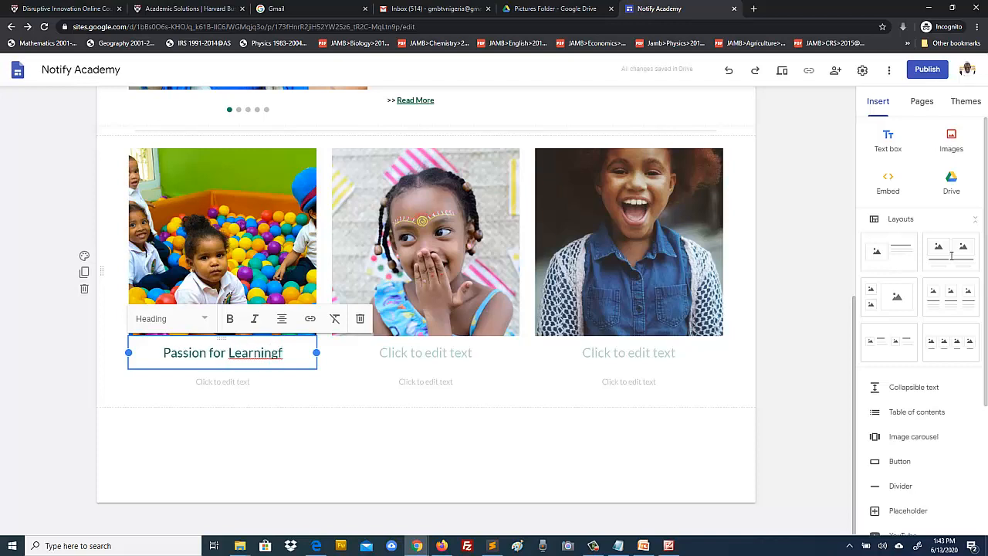
pyautogui.press('BackSpace')
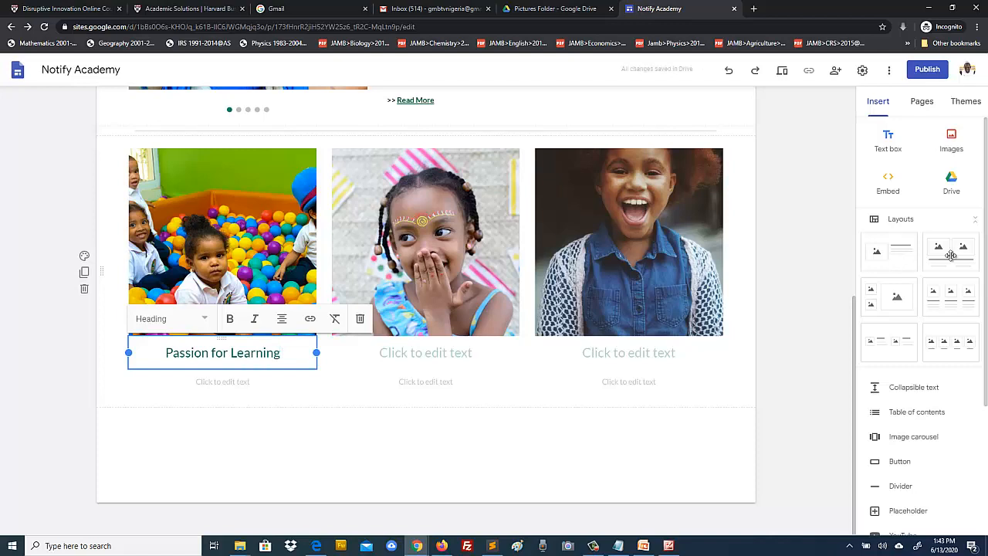
# Step: Make the whole "Passion for Learning" heading bold
pyautogui.hotkey('shift', 'Left')
pyautogui.hotkey('shift', 'Left')
pyautogui.hotkey('shift', 'Left')
pyautogui.hotkey('shift', 'Left')
pyautogui.hotkey('shift', 'Left')
pyautogui.hotkey('shift', 'Left')
pyautogui.hotkey('shift', 'Left')
pyautogui.hotkey('shift', 'Left')
pyautogui.hotkey('shift', 'Left')
pyautogui.hotkey('shift', 'Left')
pyautogui.hotkey('shift', 'Left')
pyautogui.hotkey('shift', 'Left')
pyautogui.hotkey('shift', 'Left')
pyautogui.hotkey('shift', 'Left')
pyautogui.hotkey('shift', 'Left')
pyautogui.hotkey('shift', 'Left')
pyautogui.hotkey('shift', 'Left')
pyautogui.hotkey('shift', 'Left')
pyautogui.hotkey('shift', 'Left')
pyautogui.hotkey('shift', 'Left')
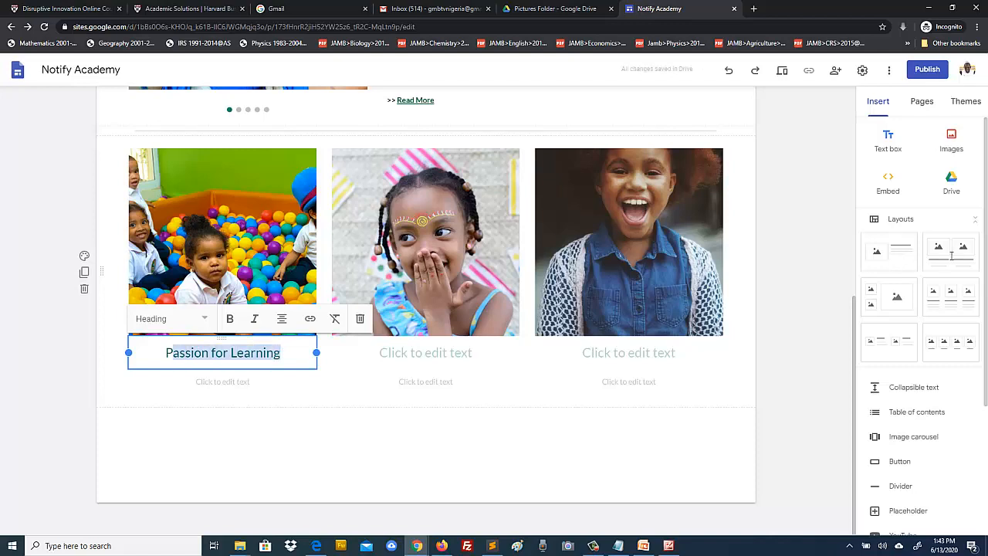
pyautogui.hotkey('ctrl', 'b')
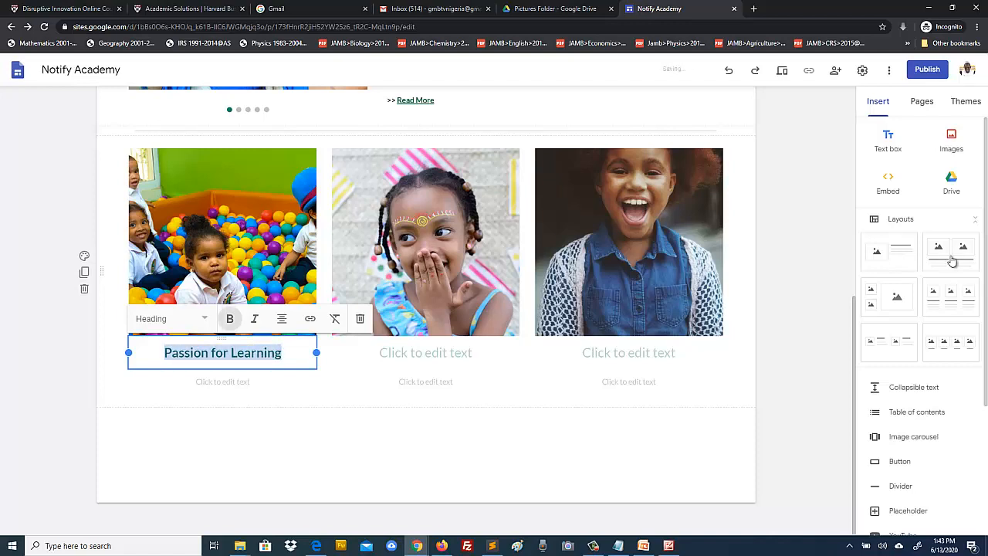
pyautogui.press('Escape')
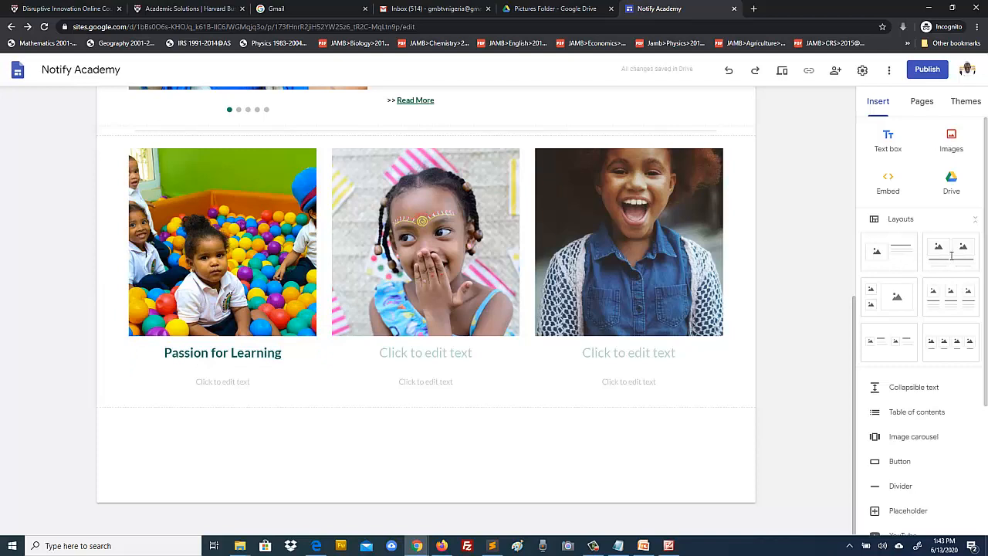
# Step: Enter "Diversity" as the heading under the second image and make it bold
pyautogui.click(425, 353)
pyautogui.write('Diversirty')
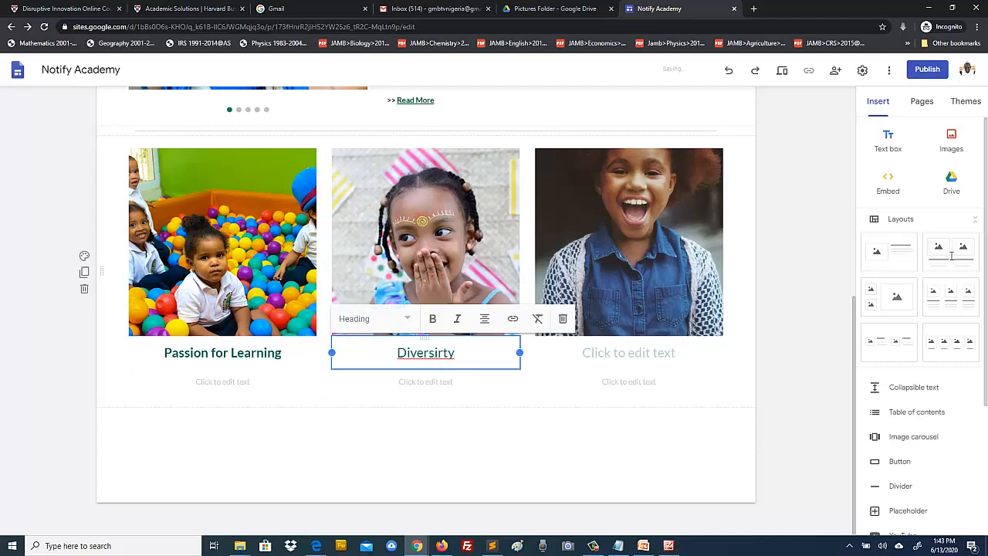
pyautogui.press('BackSpace')
pyautogui.press('BackSpace')
pyautogui.press('BackSpace')
pyautogui.write('ty')
pyautogui.hotkey('ctrl', 'a')
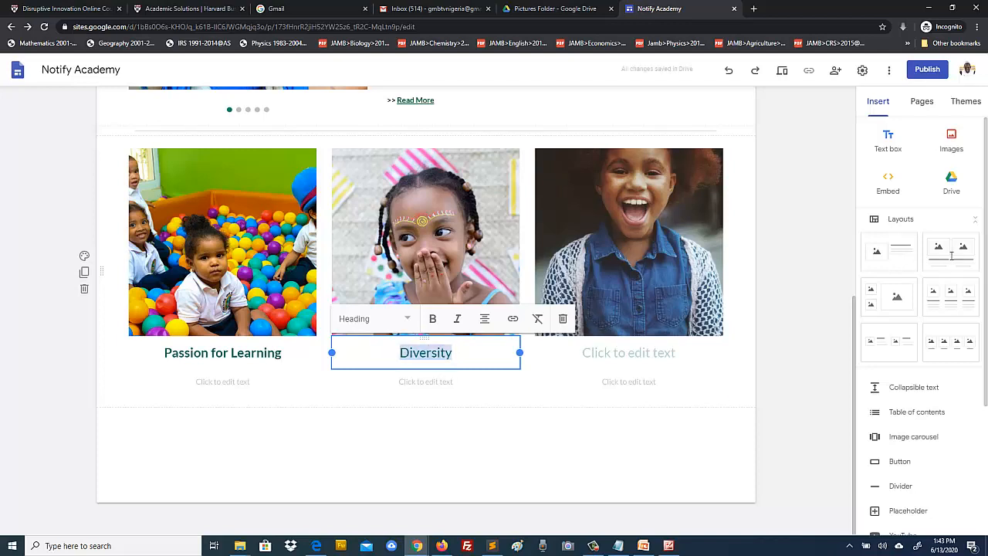
pyautogui.hotkey('ctrl', 'b')
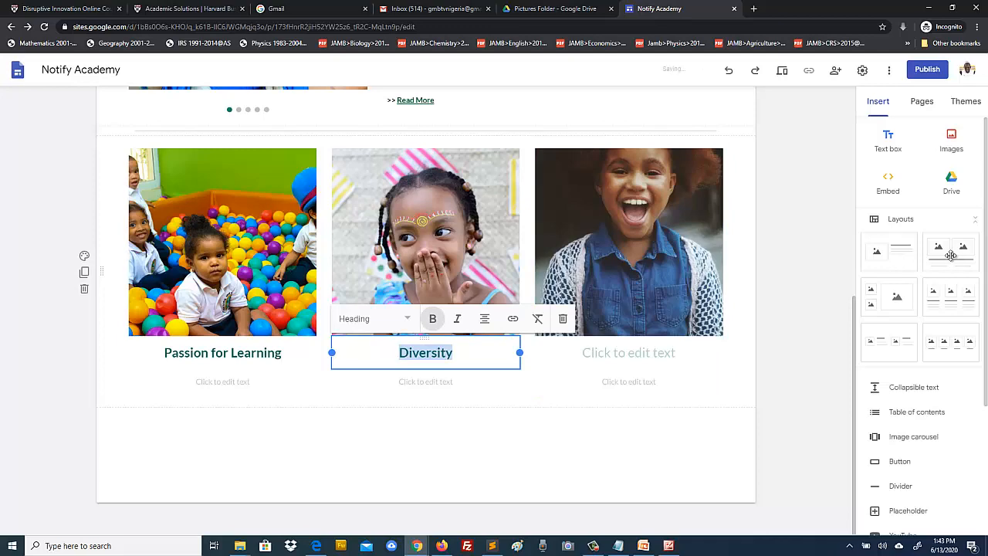
pyautogui.press('Escape')
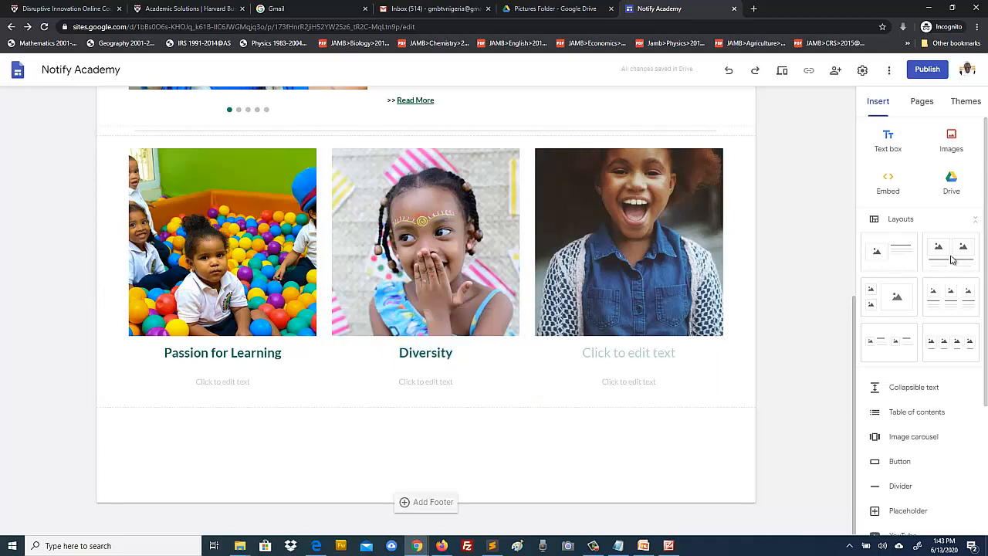
# Step: Check the mockup's third heading, enter "Learning Always" as the heading under the third image, and make it bold
pyautogui.hotkey('alt', 'Tab')
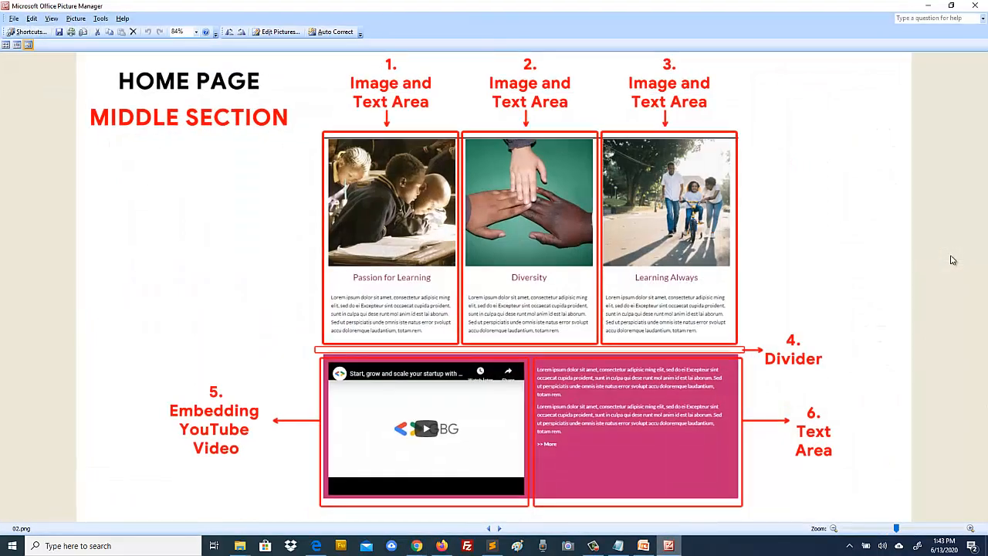
pyautogui.hotkey('alt', 'Tab')
pyautogui.click(630, 353)
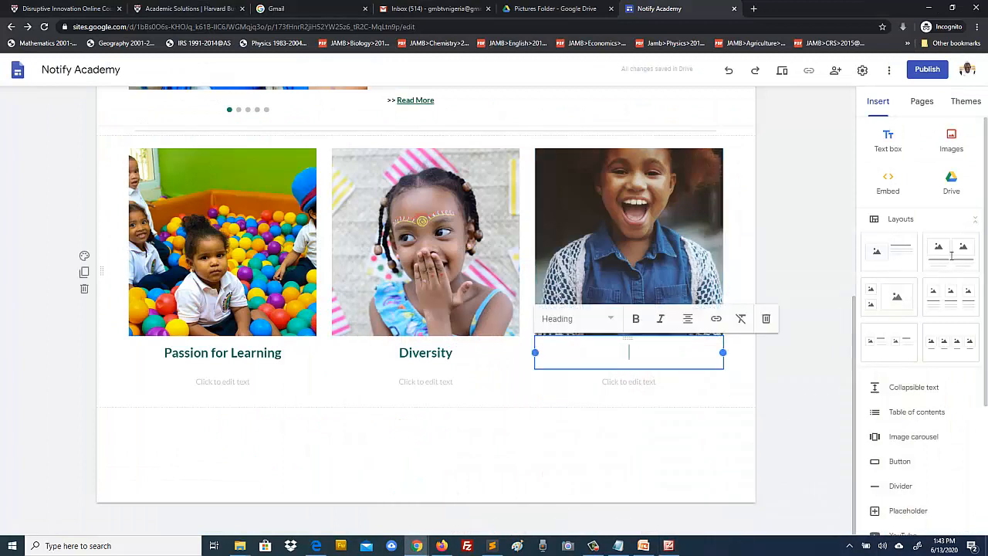
pyautogui.write('Learni')
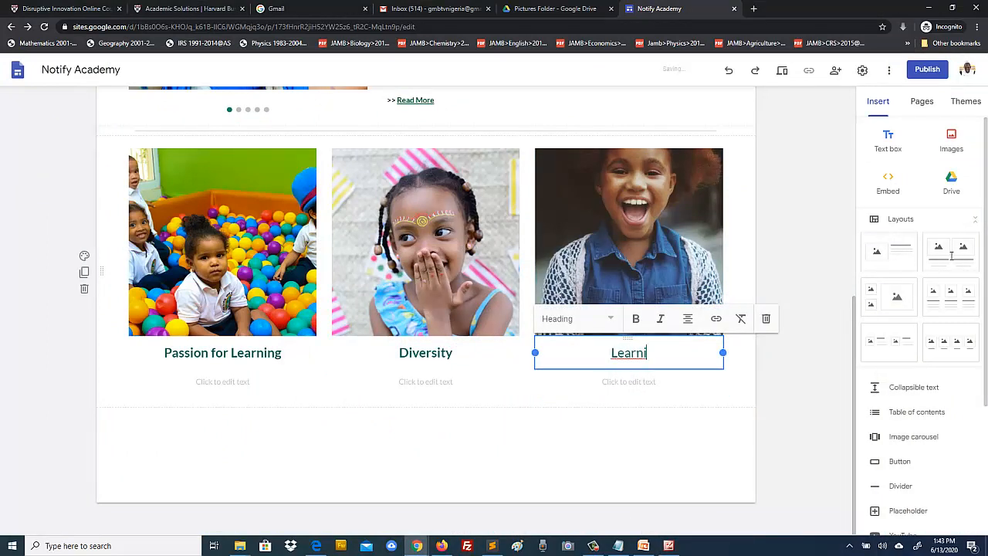
pyautogui.write('ng Always')
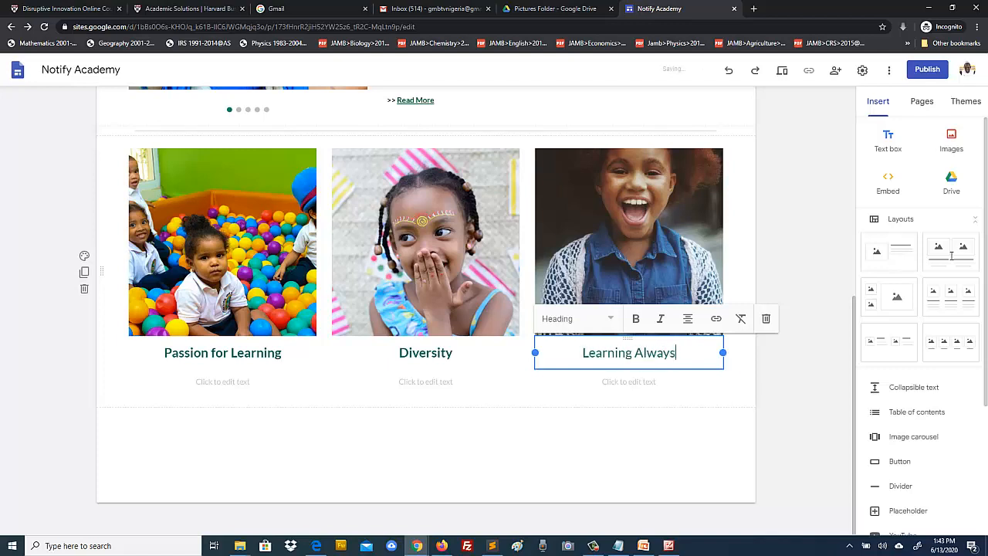
pyautogui.hotkey('ctrl', 'shift', 'Left')
pyautogui.hotkey('ctrl', 'shift', 'Left')
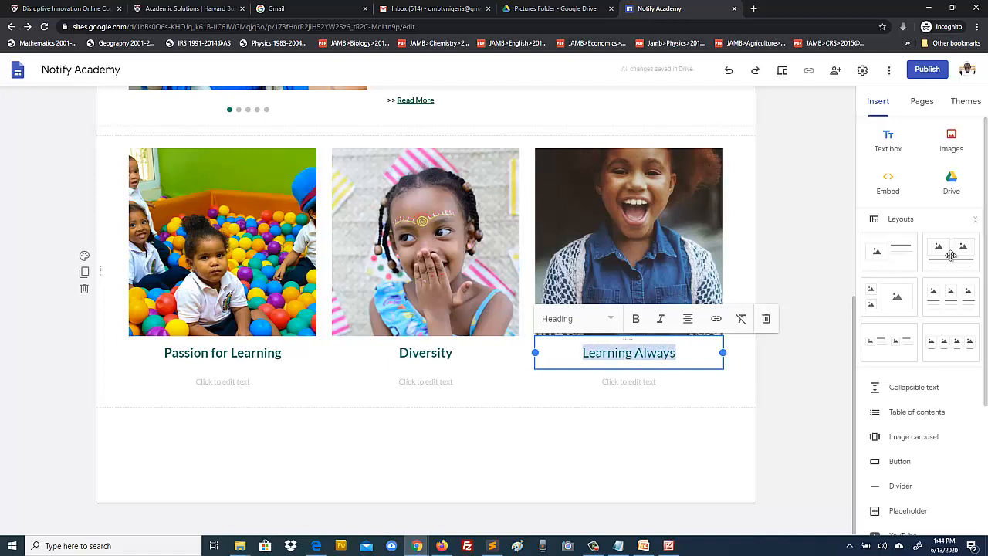
pyautogui.hotkey('ctrl', 'b')
pyautogui.click(638, 456)
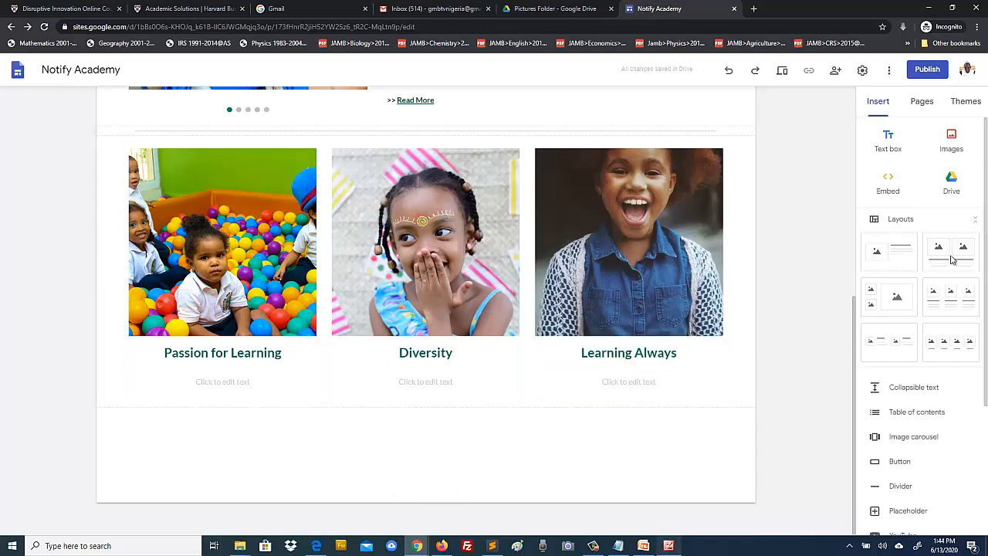
# Step: Check the mockup's caption text and copy the first Lorem ipsum paragraph under "Welcome to Notify Academy"
pyautogui.click(669, 546)
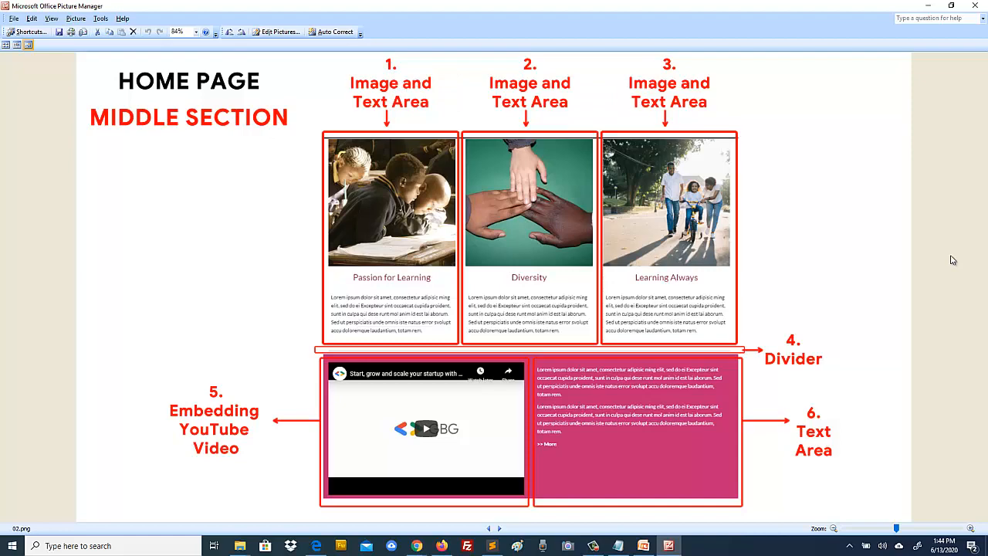
pyautogui.click(929, 6)
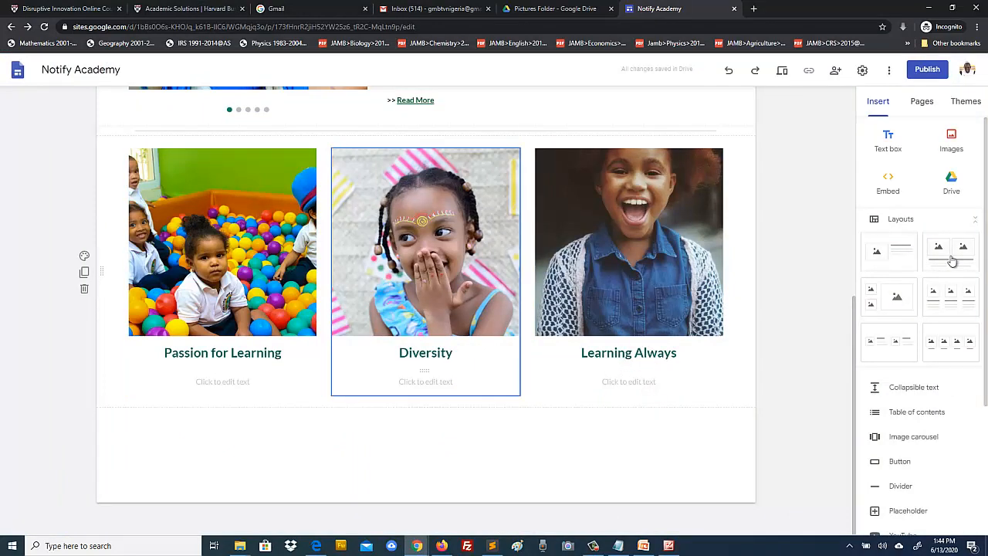
pyautogui.scroll(5, 424, 308)
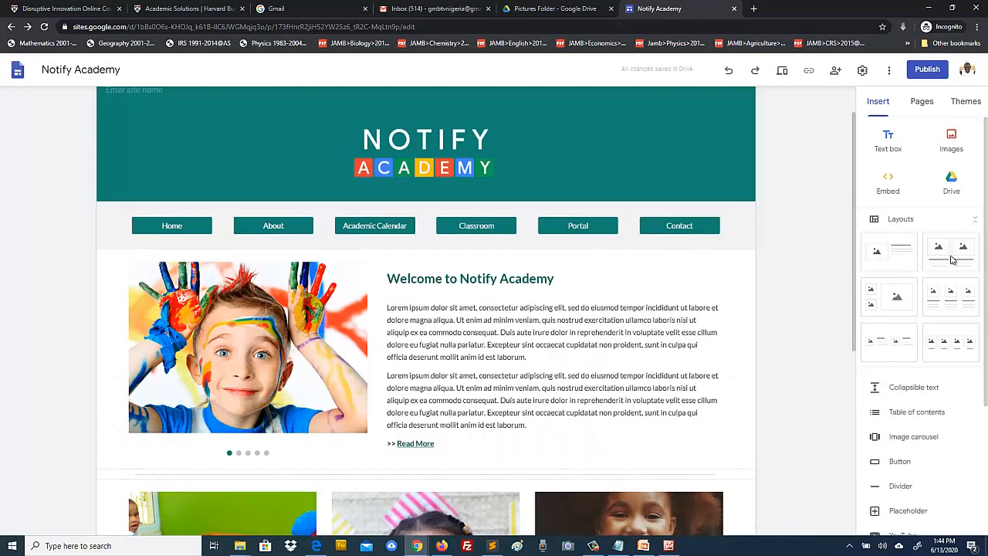
pyautogui.moveTo(387, 307)
pyautogui.mouseDown()
pyautogui.moveTo(463, 319)
pyautogui.moveTo(527, 357)
pyautogui.mouseUp()
pyautogui.hotkey('ctrl', 'c')
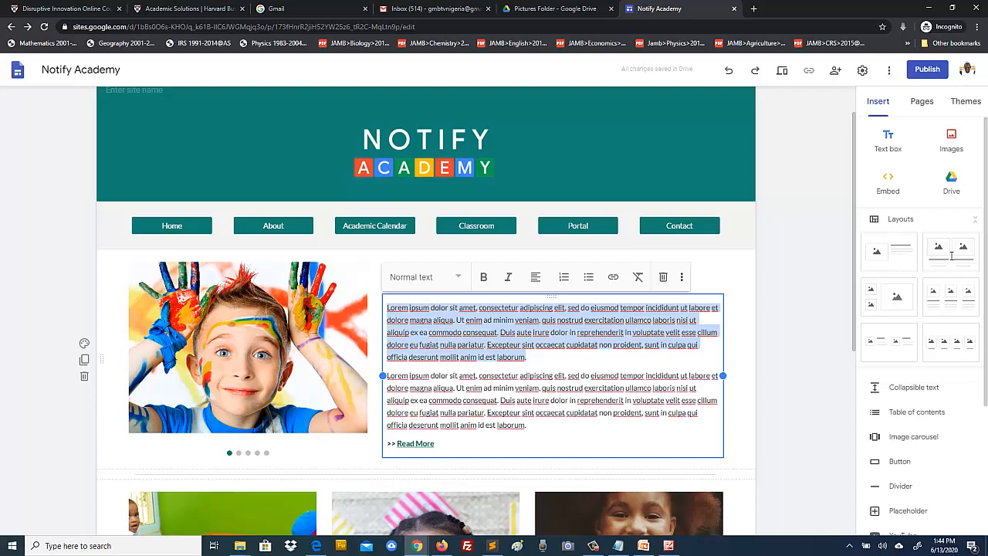
pyautogui.click(740, 348)
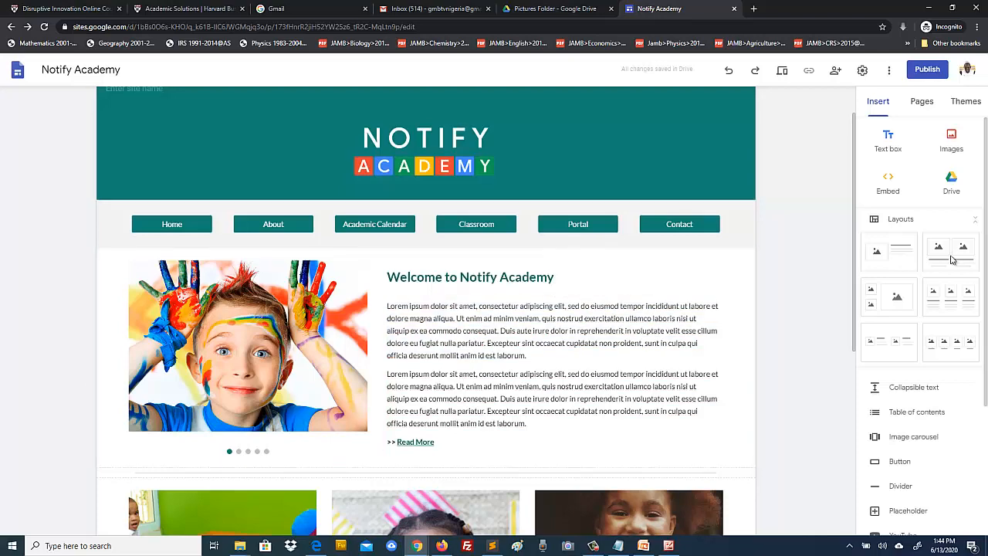
# Step: Paste the copied paragraph as the body text under "Passion for Learning" and remove its trailing empty line
pyautogui.scroll(-5, 425, 309)
pyautogui.click(223, 381)
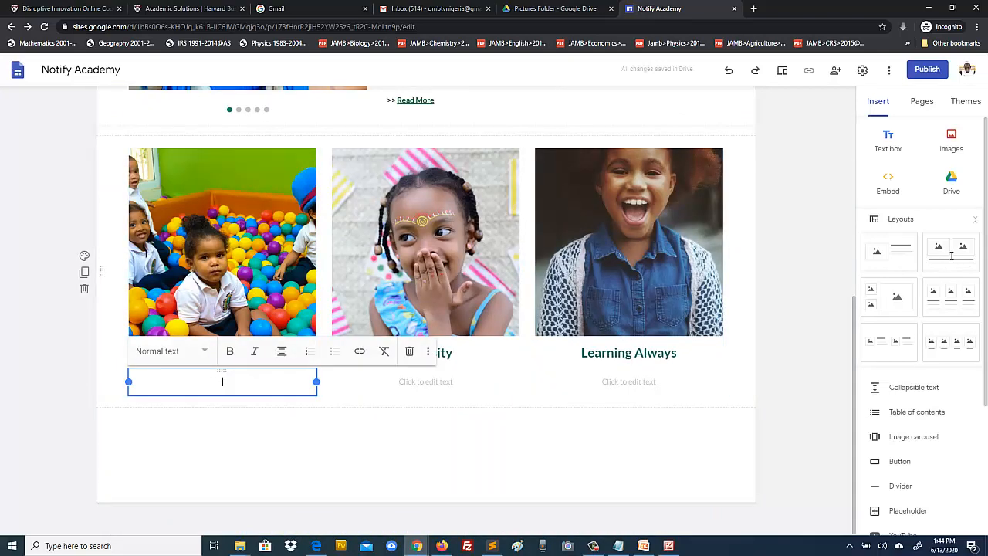
pyautogui.hotkey('ctrl', 'v')
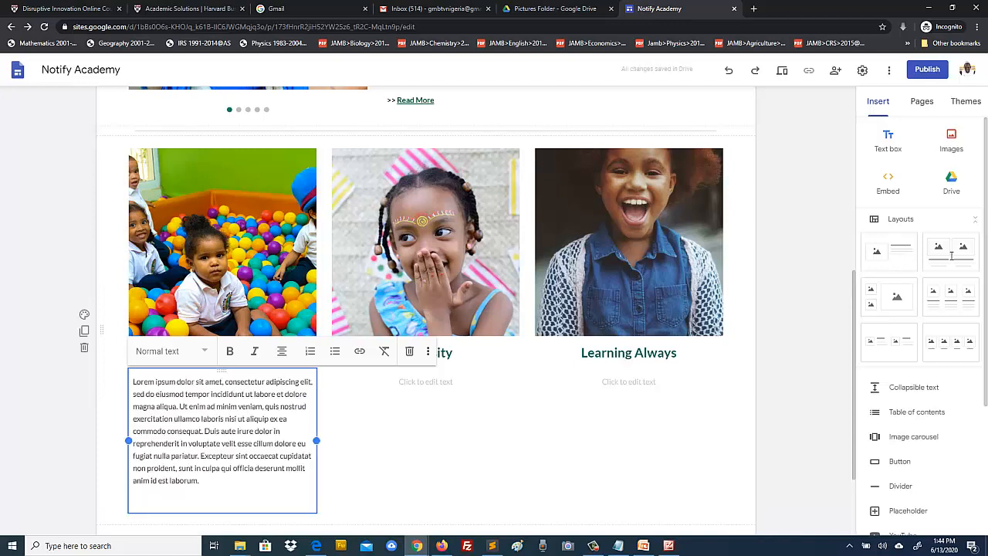
pyautogui.press('BackSpace')
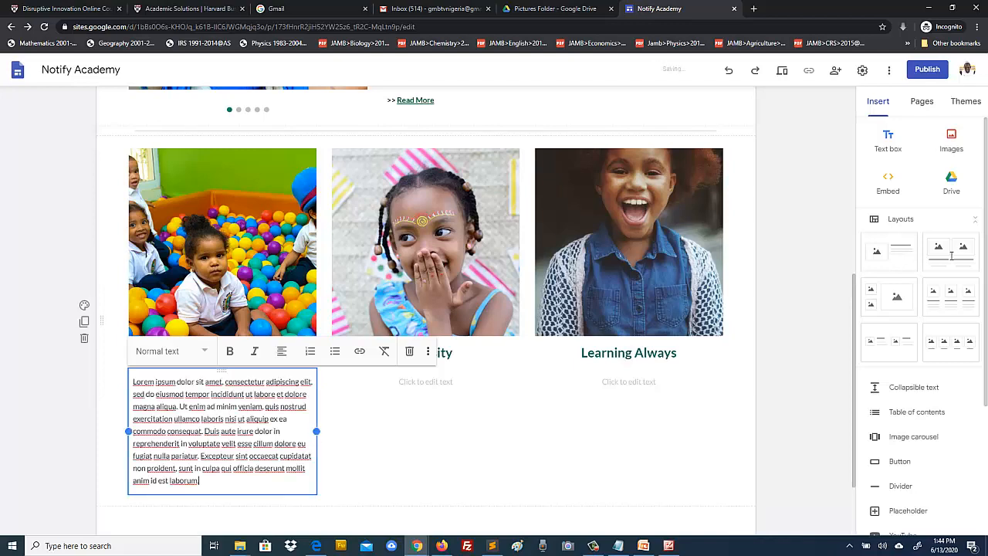
pyautogui.click(370, 520)
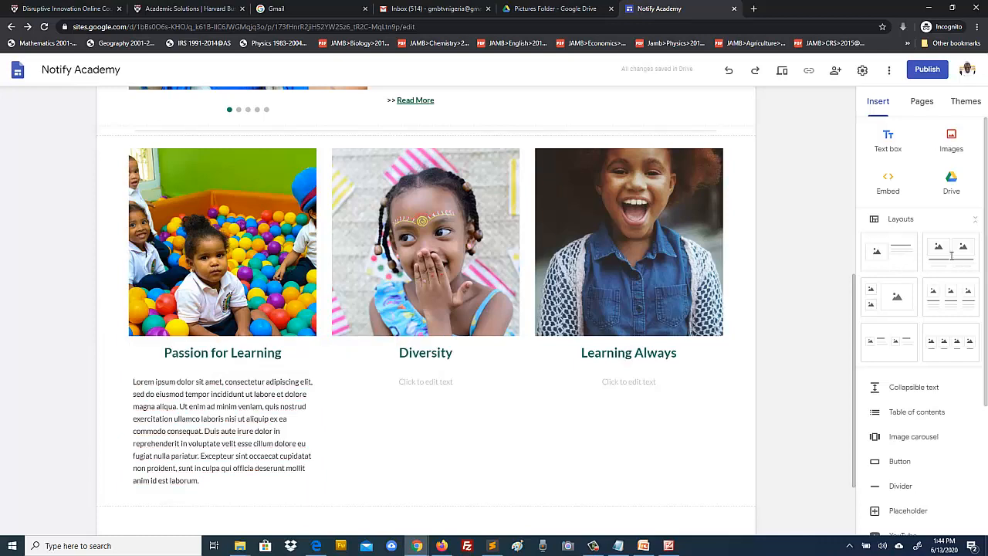
# Step: Paste the same paragraph as body text under "Diversity" and "Learning Always", removing the trailing empty line from each
pyautogui.click(426, 381)
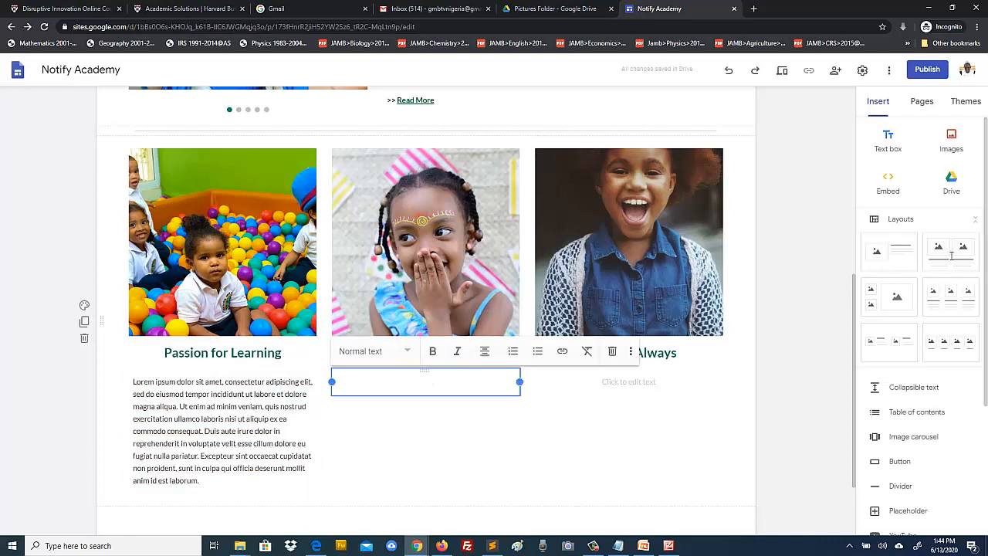
pyautogui.hotkey('ctrl', 'v')
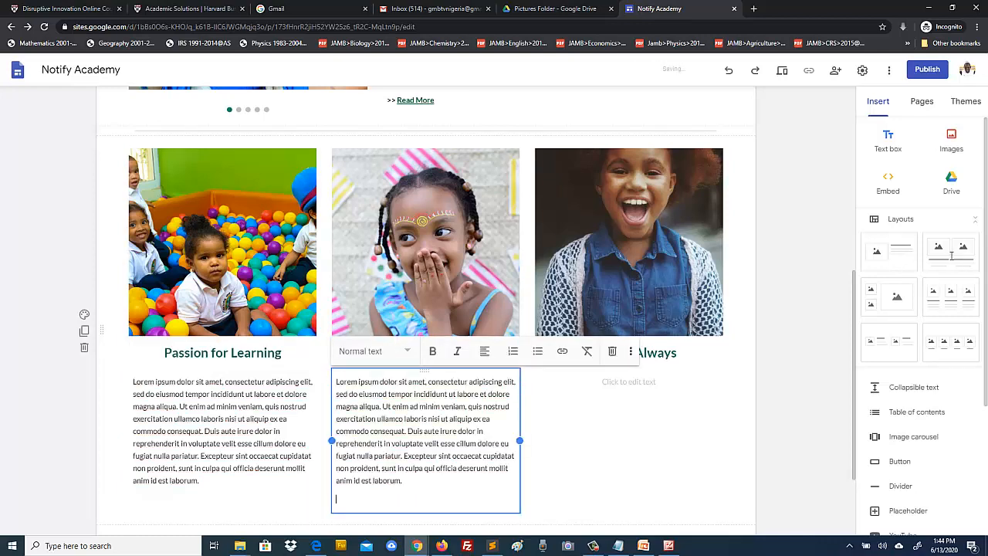
pyautogui.press('BackSpace')
pyautogui.click(629, 381)
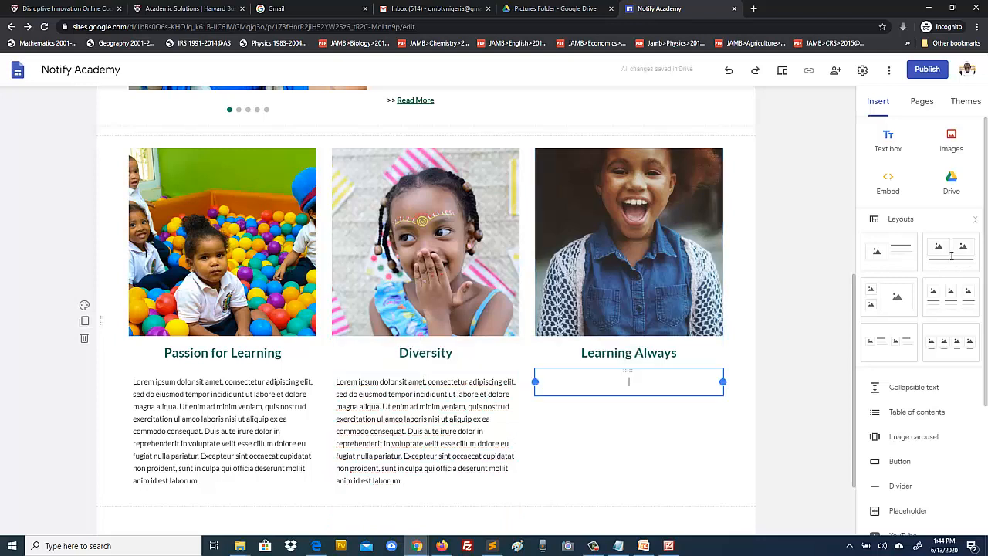
pyautogui.hotkey('ctrl', 'v')
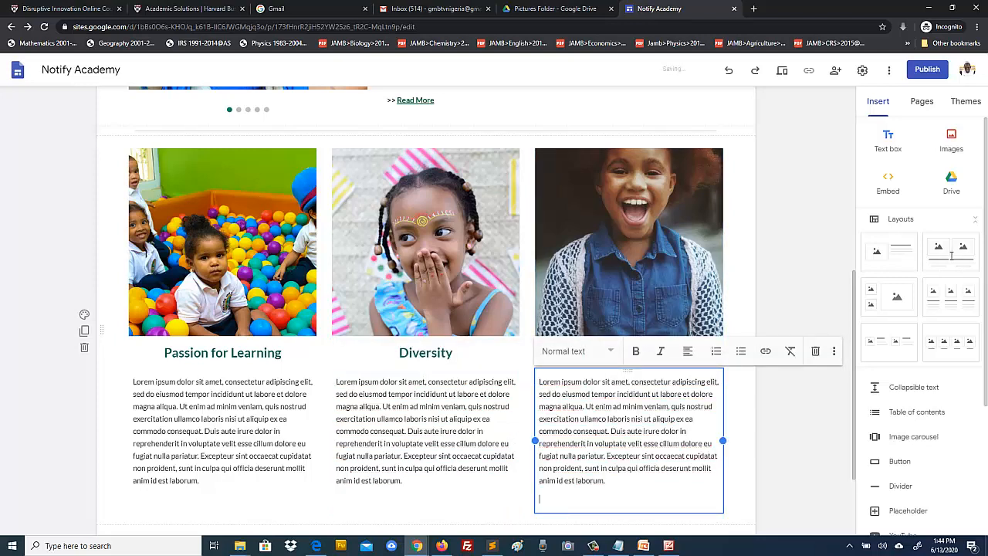
pyautogui.press('BackSpace')
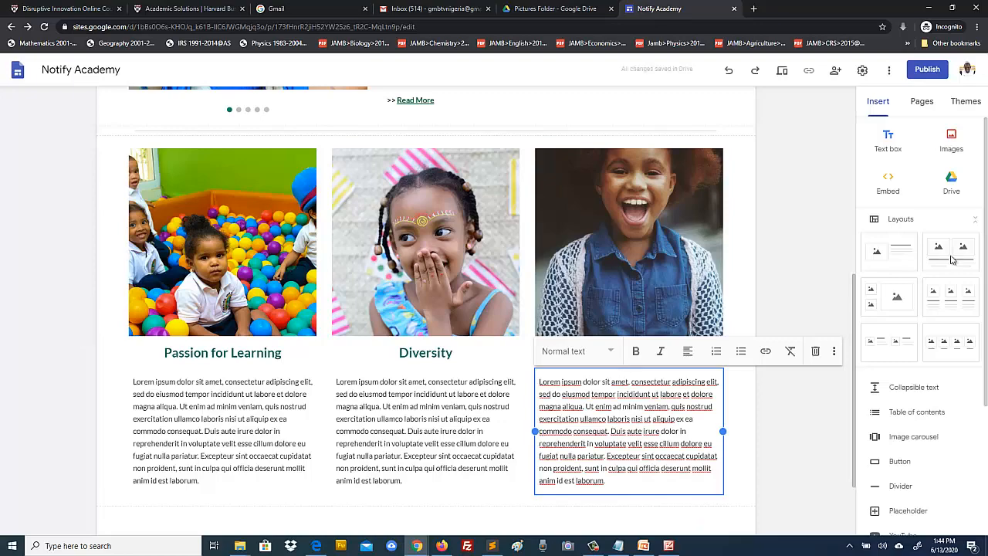
pyautogui.press('Escape')
pyautogui.scroll(3, 952, 261)
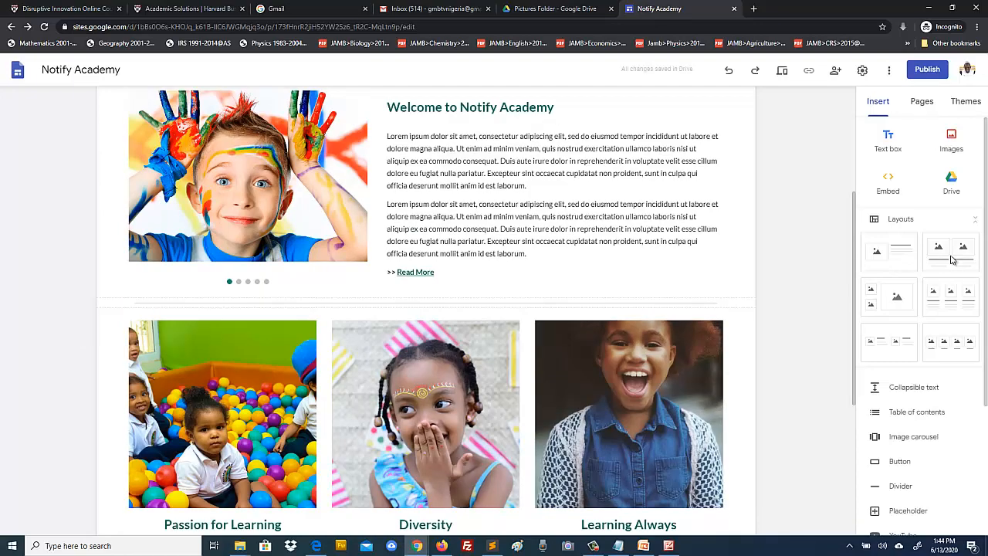
pyautogui.scroll(-5, 952, 260)
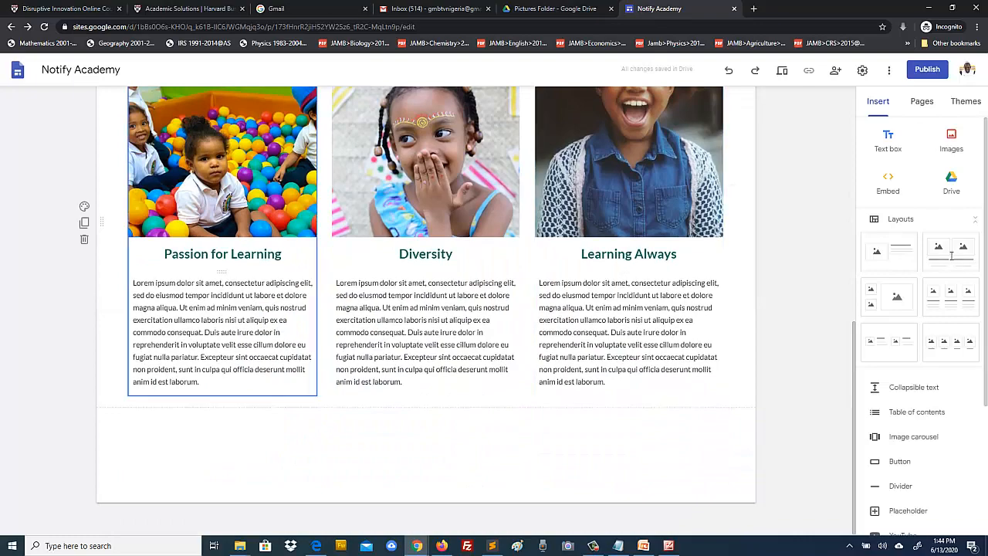
pyautogui.scroll(3, 952, 260)
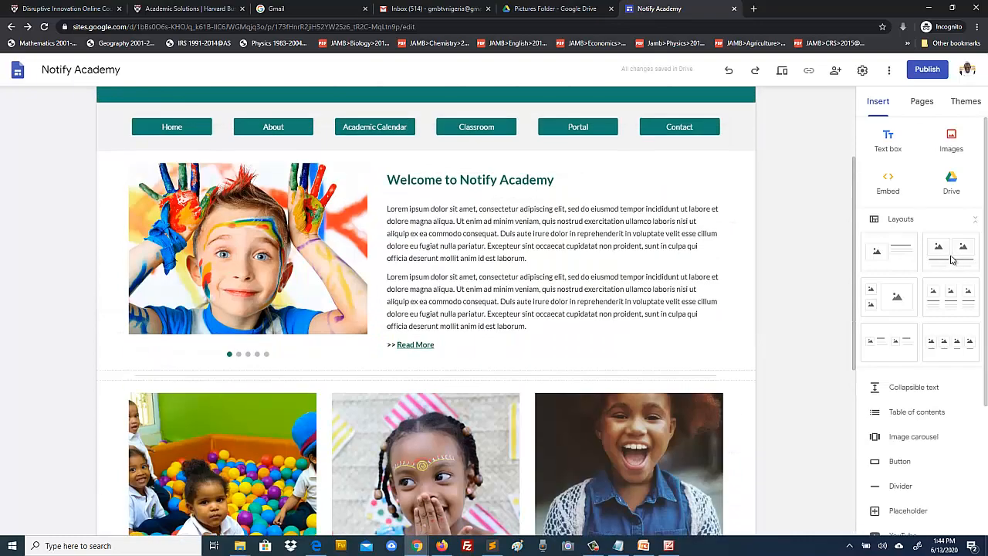
# Step: Shorten the body text under "Passion for Learning" so that it ends with "Duis aute irure dolor in."
pyautogui.scroll(-3, 952, 259)
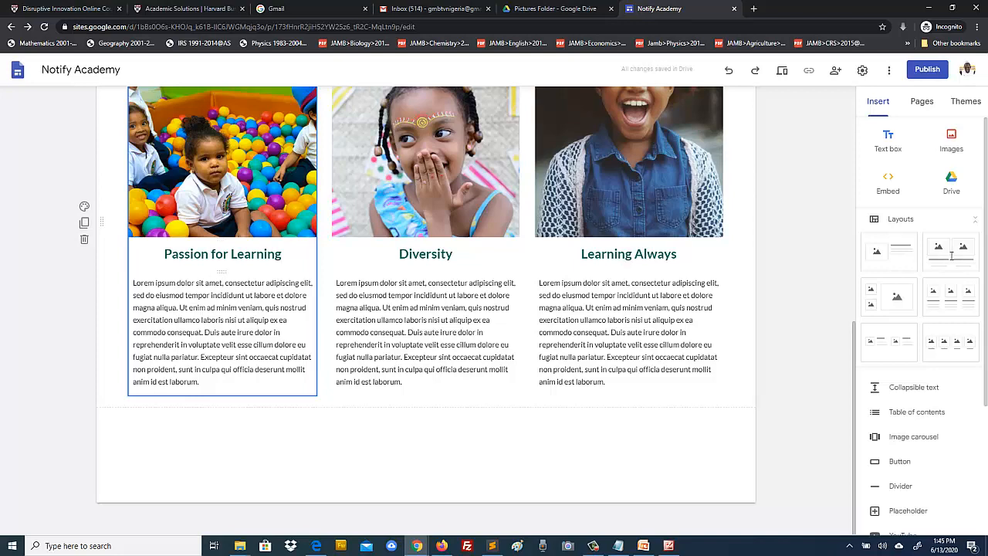
pyautogui.click(202, 382)
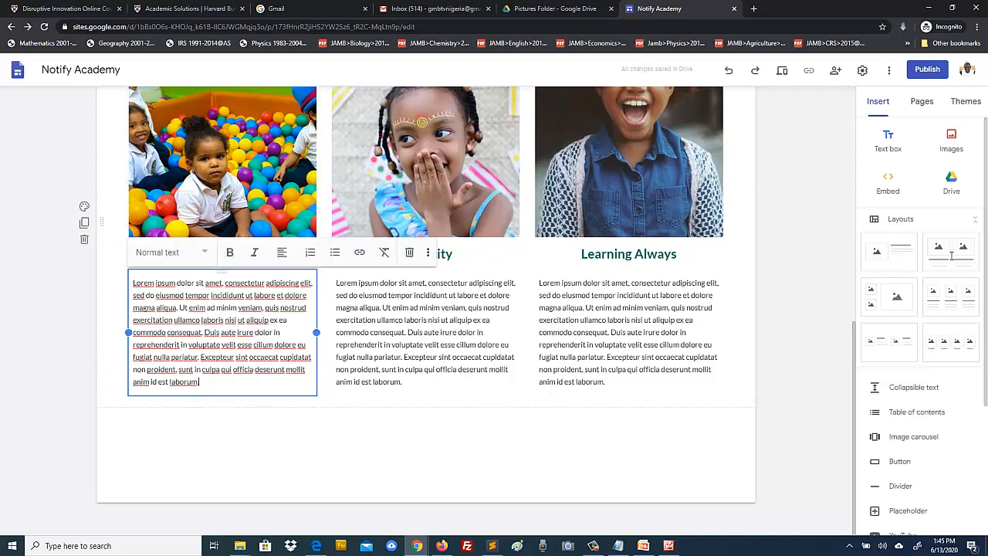
pyautogui.hotkey('alt', 'Tab')
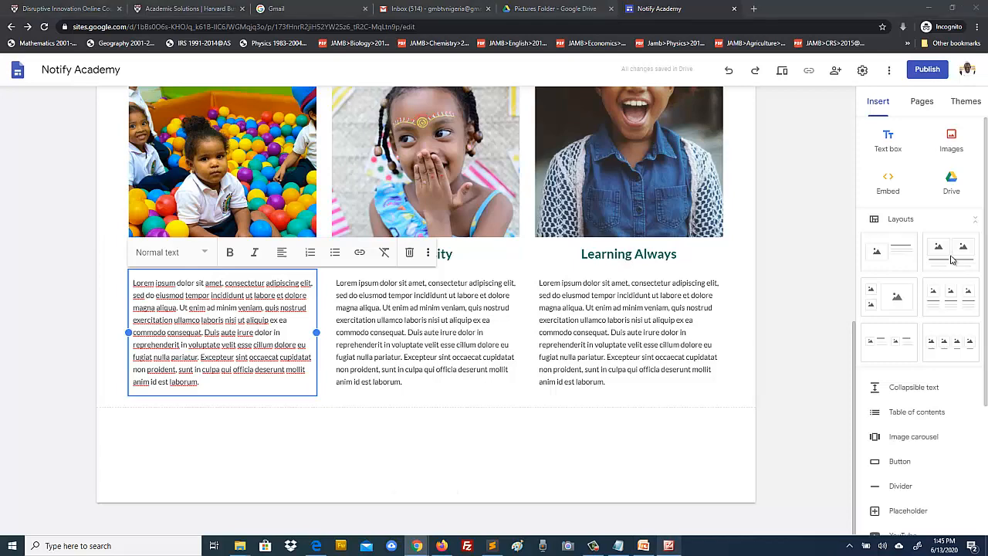
pyautogui.hotkey('alt', 'Tab')
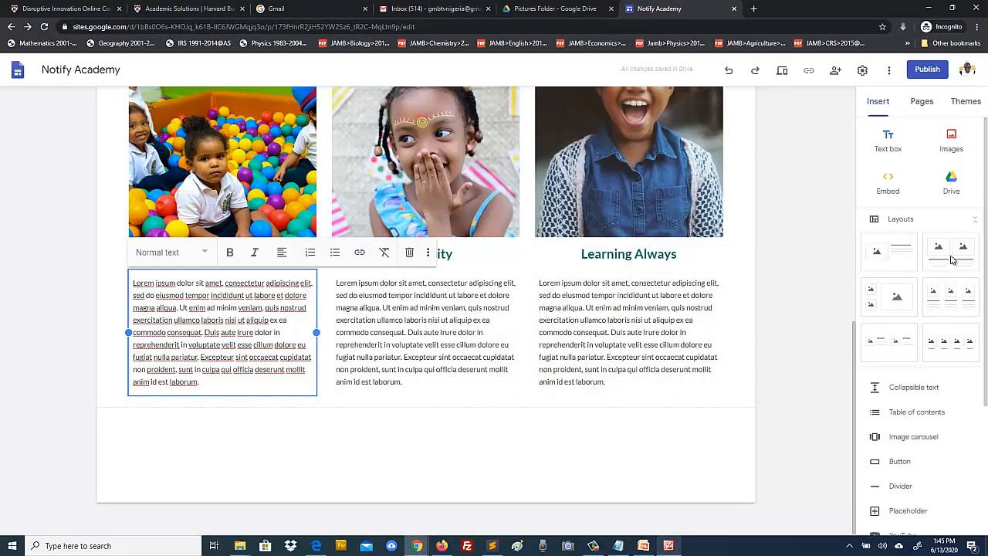
pyautogui.hotkey('shift', 'Up')
pyautogui.hotkey('shift', 'Up')
pyautogui.hotkey('shift', 'Up')
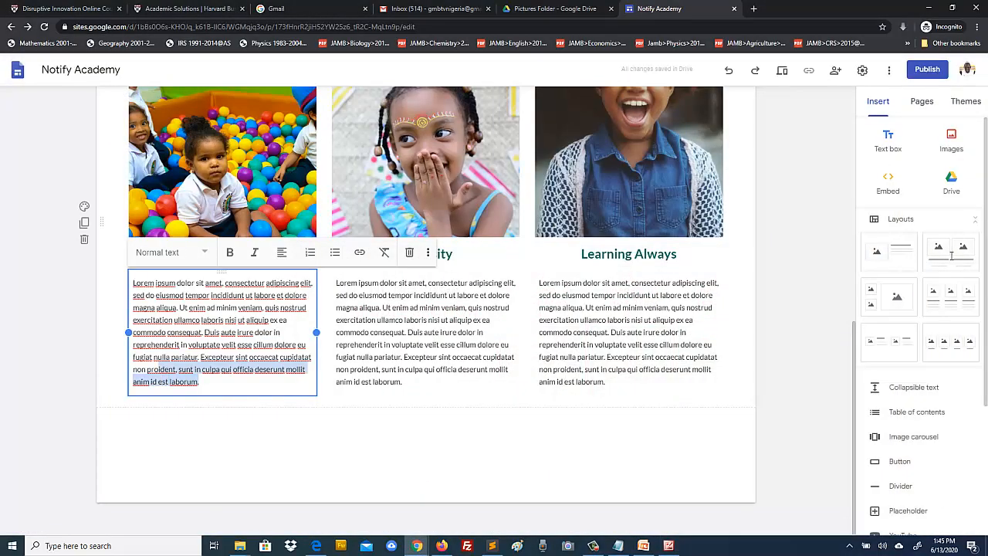
pyautogui.press('BackSpace')
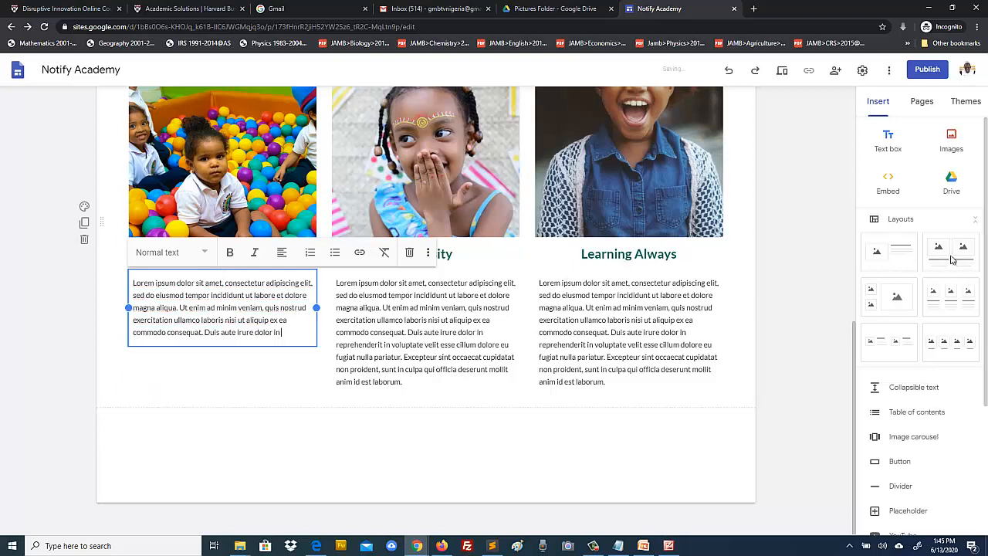
pyautogui.write('.')
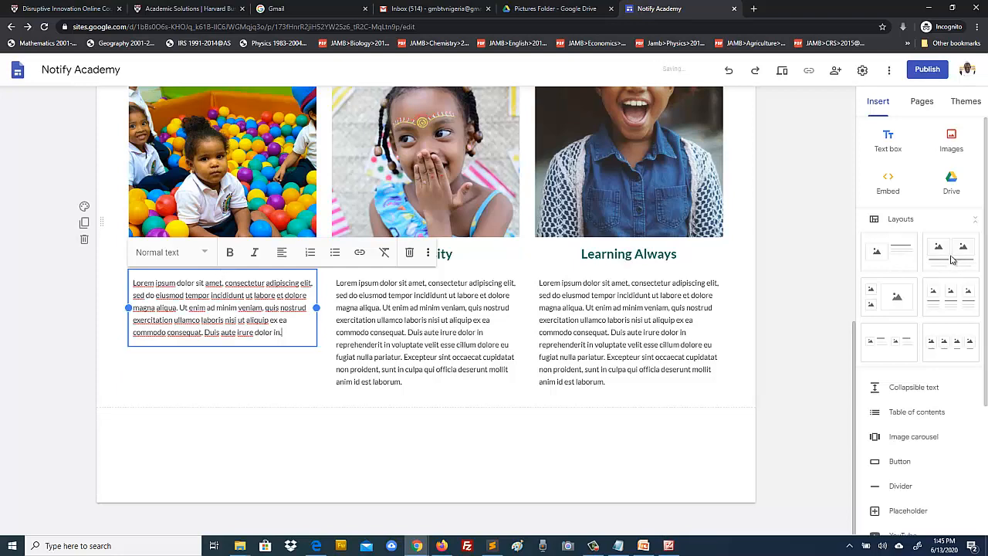
# Step: Copy the shortened text and replace the whole paragraph under "Diversity" with it, removing the trailing empty line
pyautogui.hotkey('ctrl', 'a')
pyautogui.hotkey('ctrl', 'c')
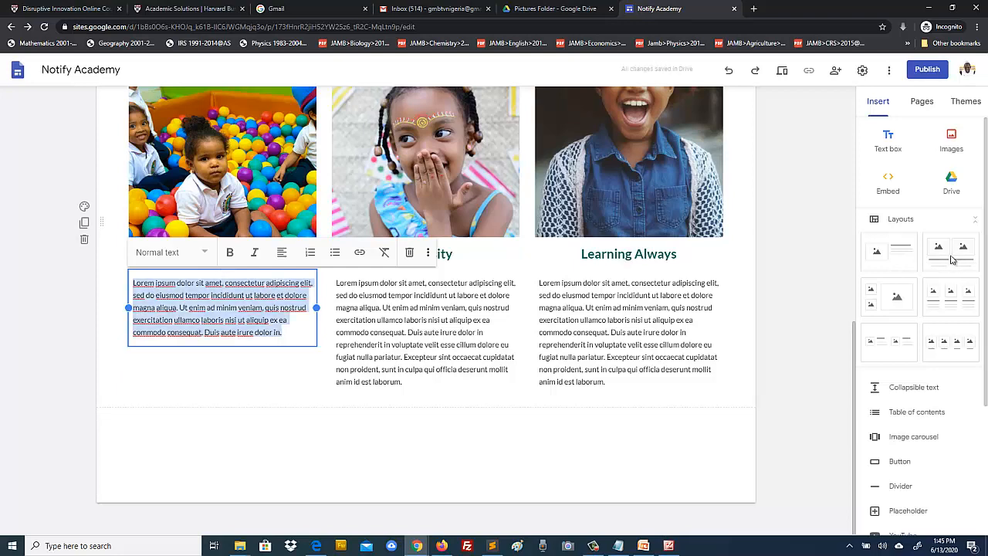
pyautogui.click(405, 381)
pyautogui.moveTo(404, 381); pyautogui.dragTo(312, 282)
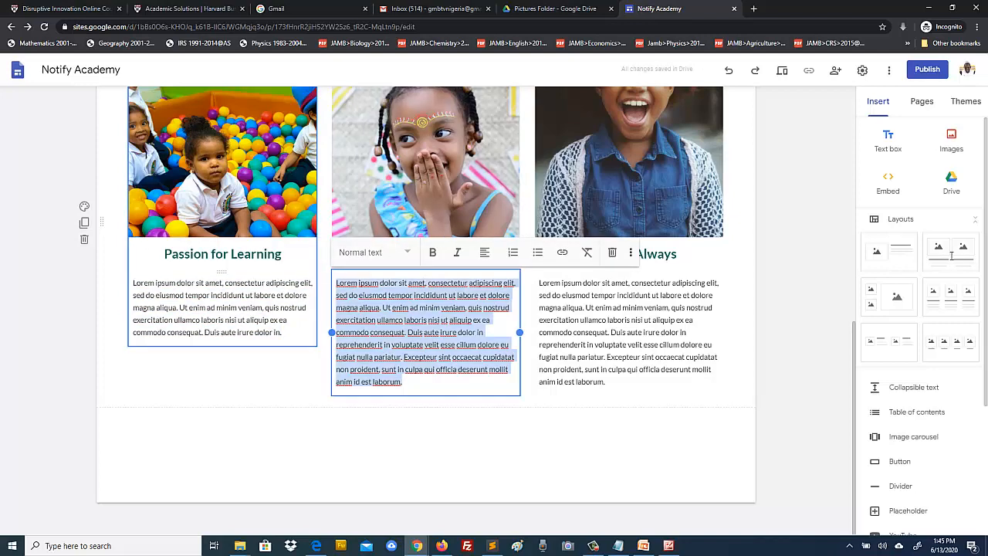
pyautogui.hotkey('ctrl', 'v')
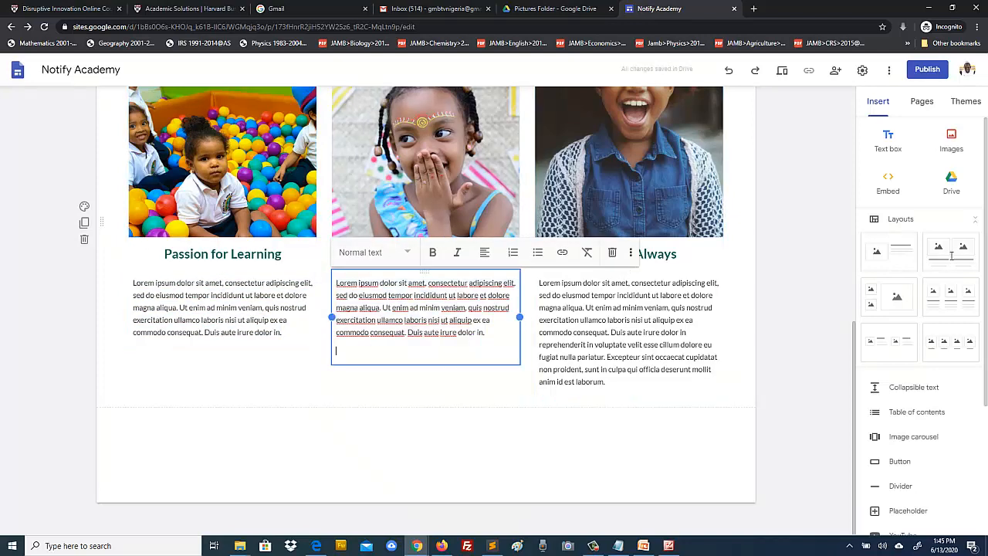
pyautogui.press('BackSpace')
# Step: Replace the whole paragraph under "Learning Always" with the copied shortened text and remove its trailing empty line
pyautogui.click(607, 383)
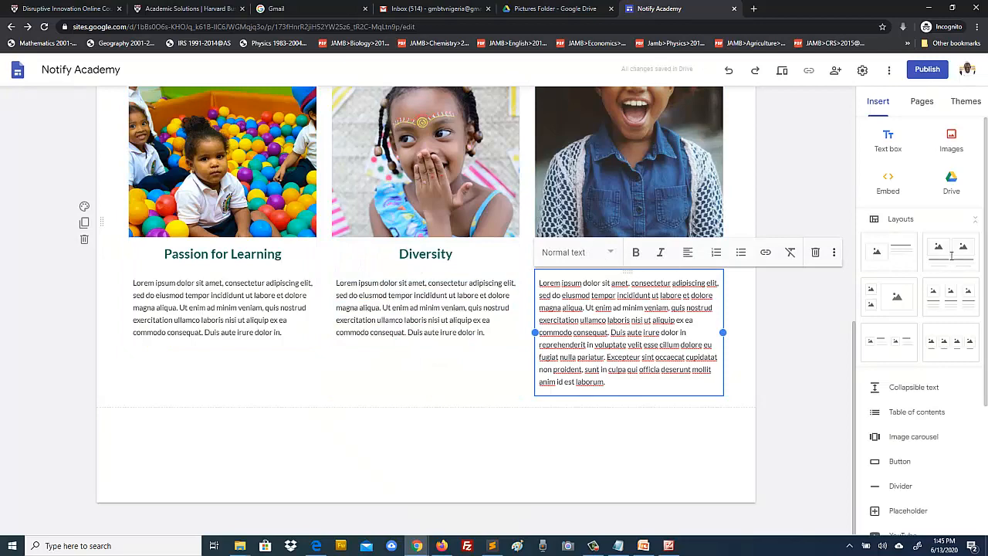
pyautogui.moveTo(607, 382)
pyautogui.mouseDown()
pyautogui.moveTo(575, 382)
pyautogui.moveTo(541, 320)
pyautogui.moveTo(541, 357)
pyautogui.moveTo(539, 283)
pyautogui.mouseUp()
pyautogui.press('BackSpace')
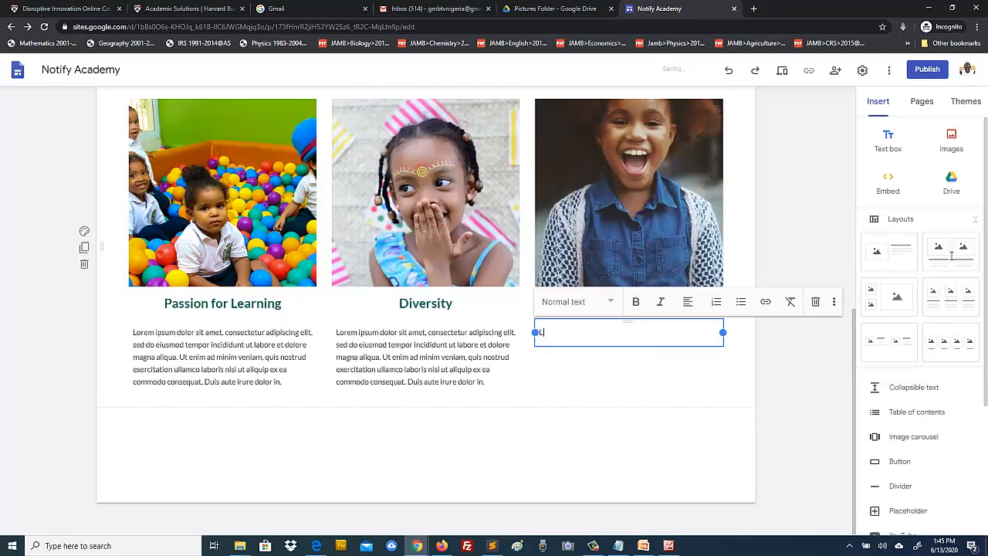
pyautogui.hotkey('ctrl', 'v')
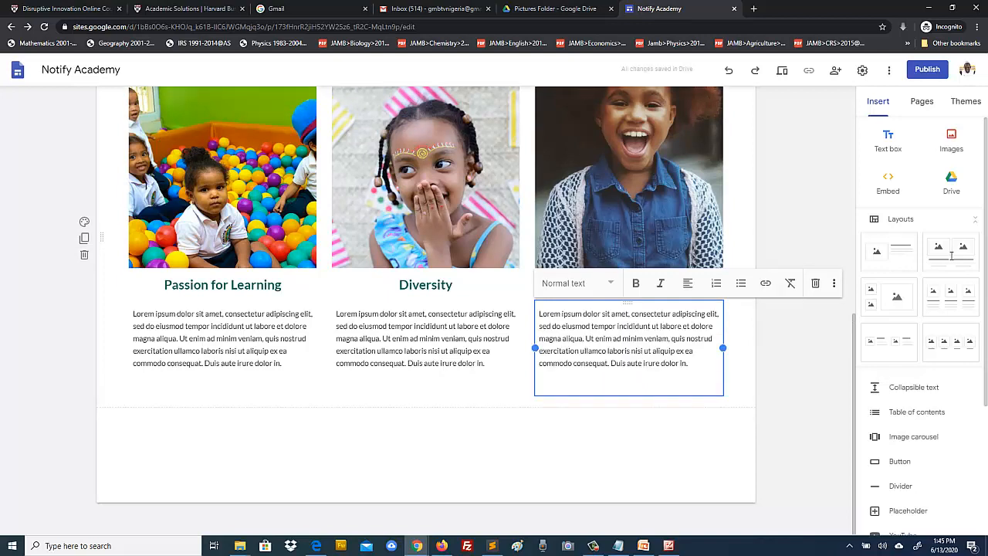
pyautogui.click(594, 451)
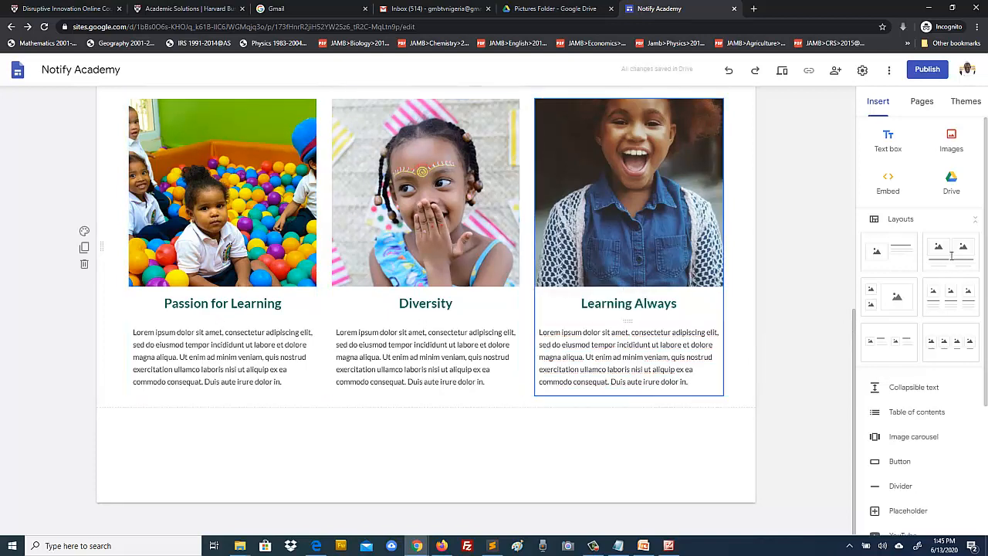
# Step: Add a new line reading ">> Click Here to Read More" below the body text under "Passion for Learning"
pyautogui.click(284, 382)
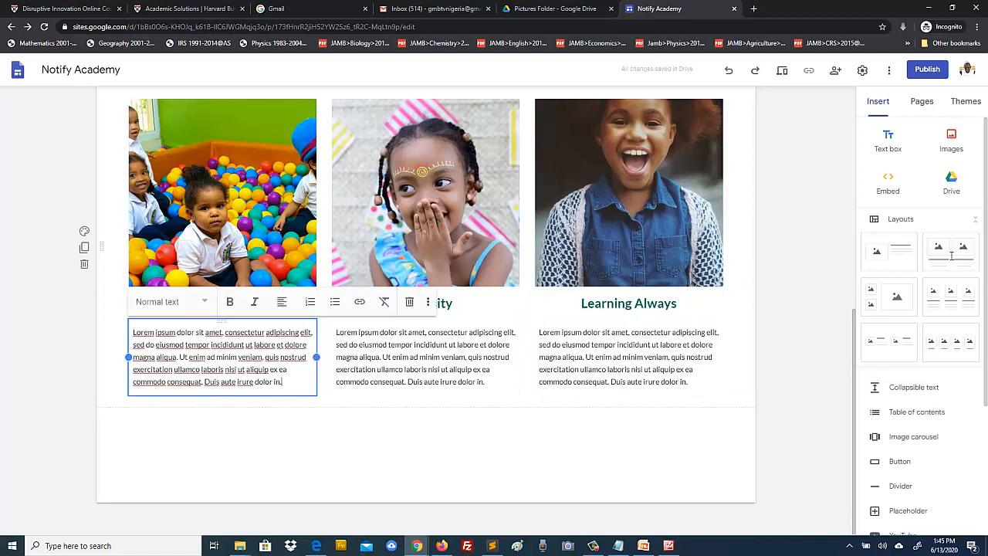
pyautogui.press('Return')
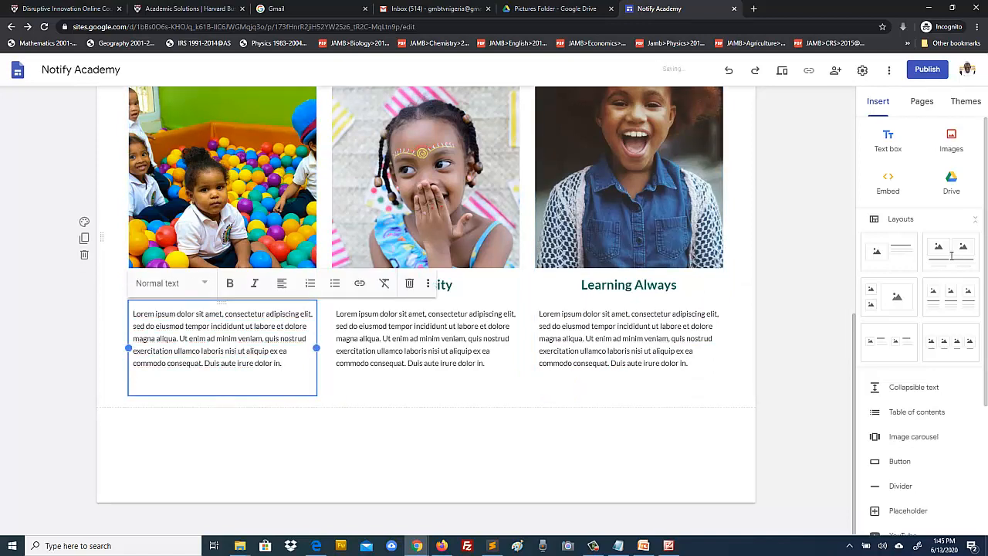
pyautogui.write('>> Re')
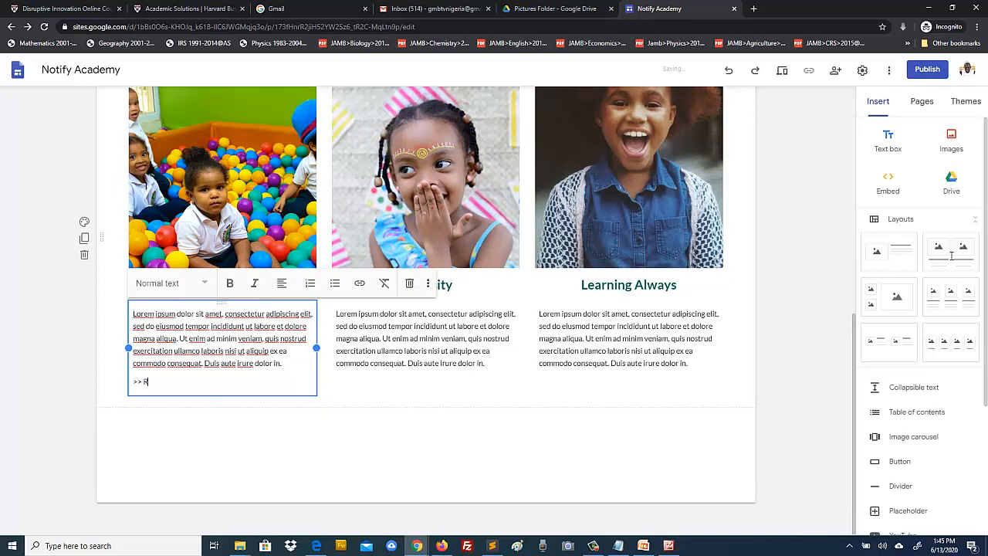
pyautogui.press('BackSpace')
pyautogui.press('BackSpace')
pyautogui.write('Cl')
pyautogui.write('lcik')
pyautogui.press('BackSpace')
pyautogui.press('BackSpace')
pyautogui.press('BackSpace')
pyautogui.write('ick Here to Read More')
# Step: Make the whole ">> Click Here to Read More" line under "Passion for Learning" bold
pyautogui.hotkey('shift', 'Left')
pyautogui.hotkey('shift', 'Left')
pyautogui.hotkey('shift', 'Left')
pyautogui.hotkey('shift', 'Left')
pyautogui.hotkey('shift', 'Left')
pyautogui.hotkey('shift', 'Left')
pyautogui.hotkey('shift', 'Left')
pyautogui.hotkey('shift', 'Left')
pyautogui.hotkey('shift', 'Left')
pyautogui.hotkey('shift', 'Left')
pyautogui.hotkey('shift', 'Left')
pyautogui.hotkey('shift', 'Left')
pyautogui.hotkey('shift', 'Left')
pyautogui.hotkey('shift', 'Left')
pyautogui.hotkey('shift', 'Left')
pyautogui.hotkey('shift', 'Left')
pyautogui.hotkey('shift', 'Left')
pyautogui.hotkey('shift', 'Left')
pyautogui.hotkey('shift', 'Left')
pyautogui.hotkey('shift', 'Left')
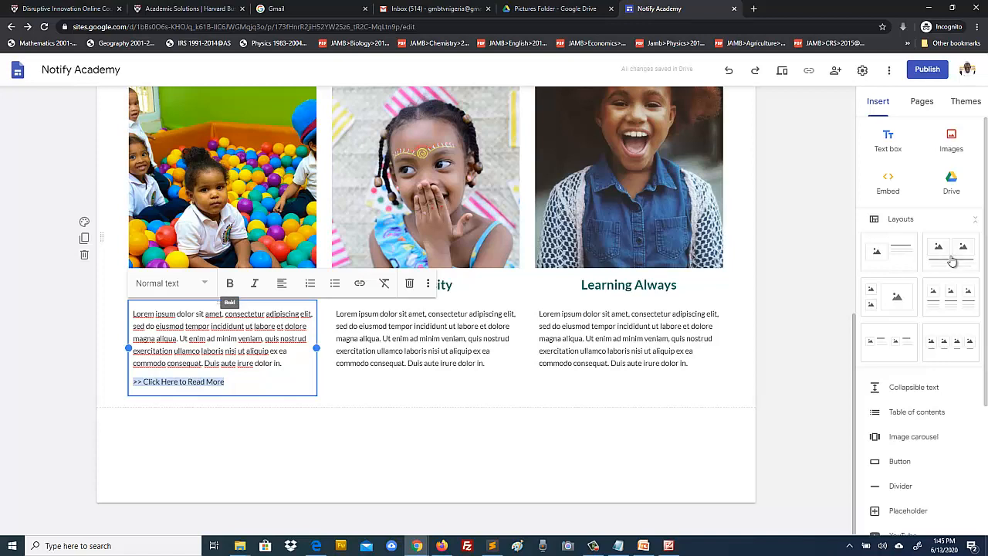
pyautogui.hotkey('ctrl', 'b')
pyautogui.press('Right')
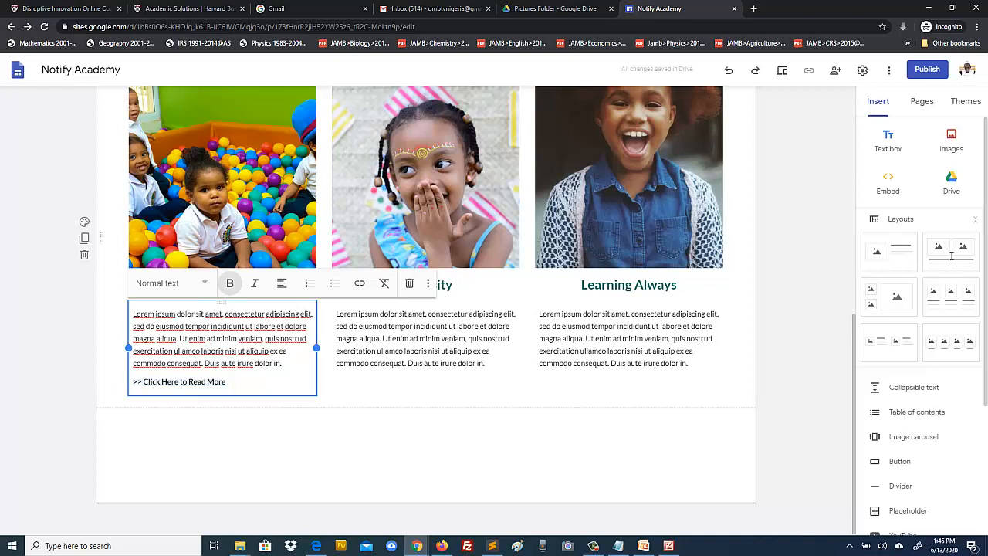
pyautogui.hotkey('shift', 'Left')
pyautogui.hotkey('shift', 'Left')
pyautogui.hotkey('shift', 'Left')
pyautogui.hotkey('shift', 'Left')
pyautogui.hotkey('shift', 'Left')
pyautogui.hotkey('shift', 'Left')
pyautogui.hotkey('shift', 'Left')
pyautogui.hotkey('shift', 'Left')
pyautogui.hotkey('shift', 'Left')
pyautogui.hotkey('shift', 'Left')
pyautogui.hotkey('shift', 'Left')
pyautogui.hotkey('shift', 'Left')
pyautogui.hotkey('shift', 'Left')
pyautogui.hotkey('shift', 'Left')
pyautogui.hotkey('shift', 'Left')
pyautogui.hotkey('shift', 'Left')
pyautogui.hotkey('shift', 'Left')
pyautogui.hotkey('shift', 'Left')
pyautogui.hotkey('shift', 'Left')
pyautogui.hotkey('shift', 'Left')
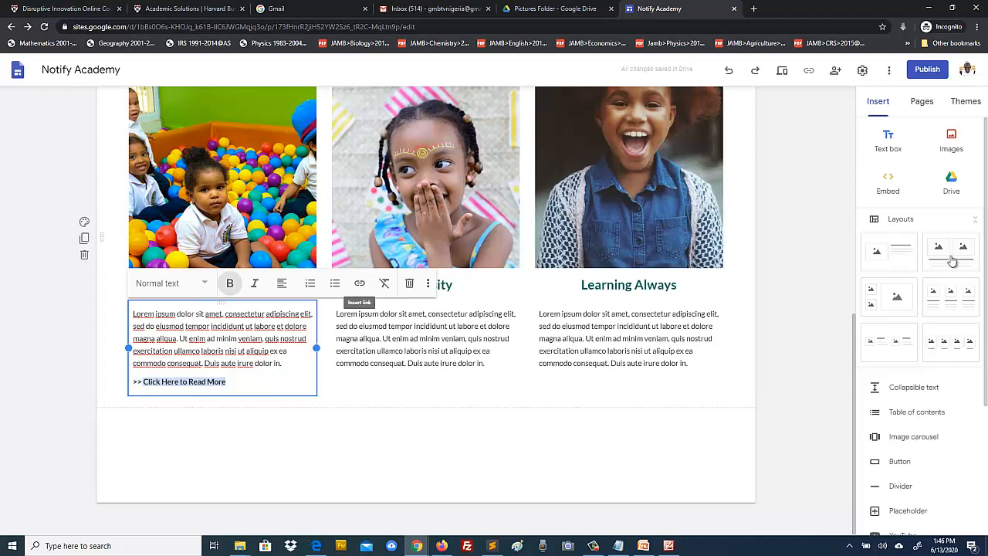
pyautogui.hotkey('ctrl', 'k')
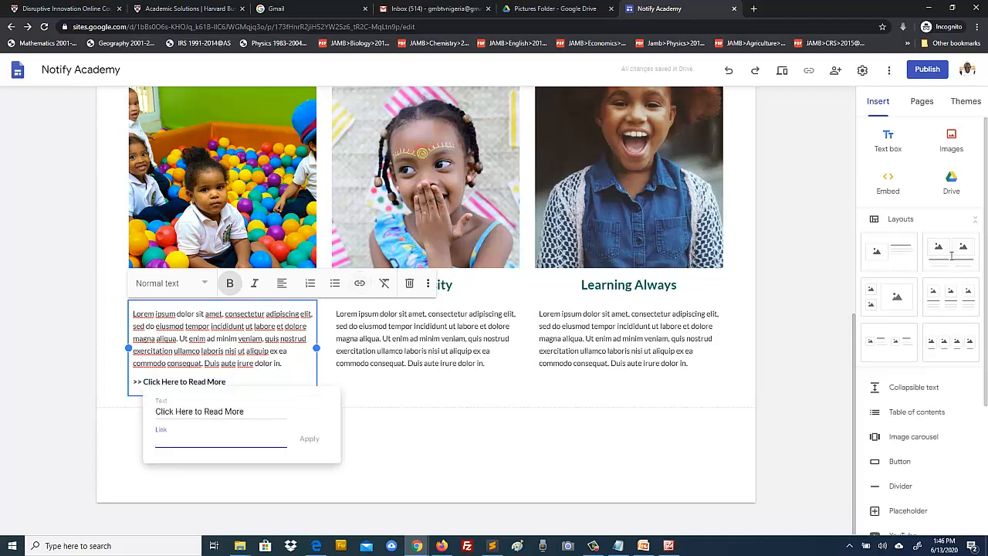
pyautogui.write('http://abc')
pyautogui.press('Return')
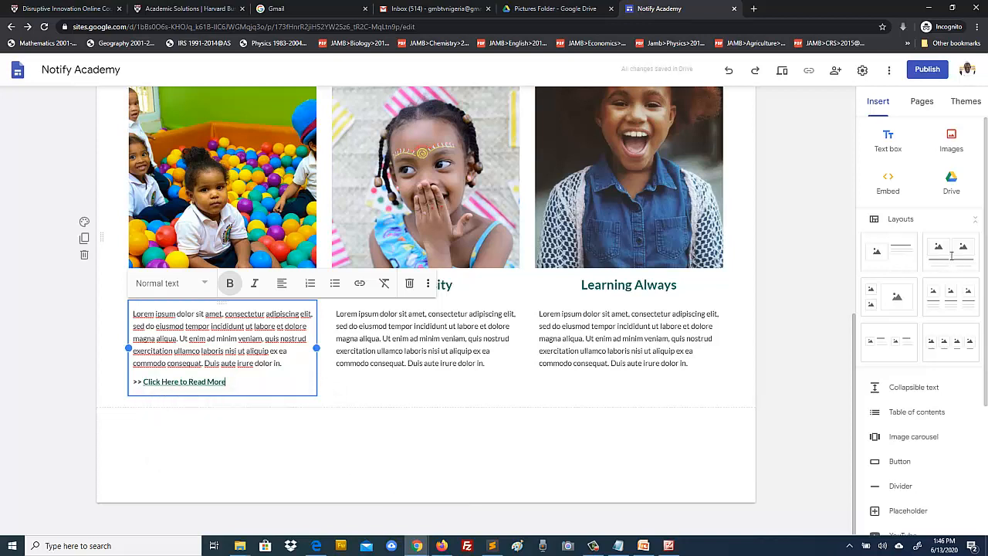
# Step: Copy the linked ">> Click Here to Read More" line to a new line below the "Diversity" text, removing the trailing empty line
pyautogui.hotkey('shift', 'Home')
pyautogui.hotkey('ctrl', 'c')
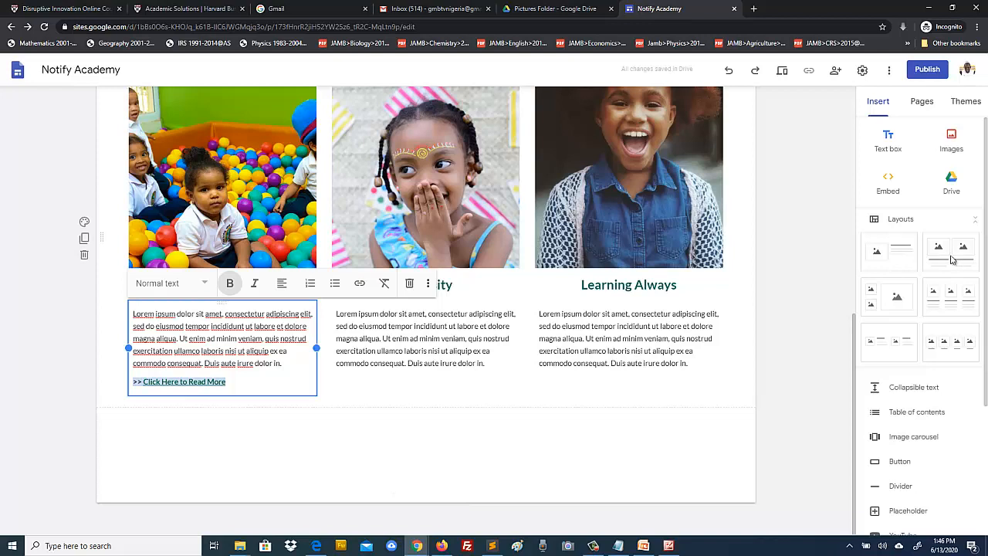
pyautogui.click(379, 363)
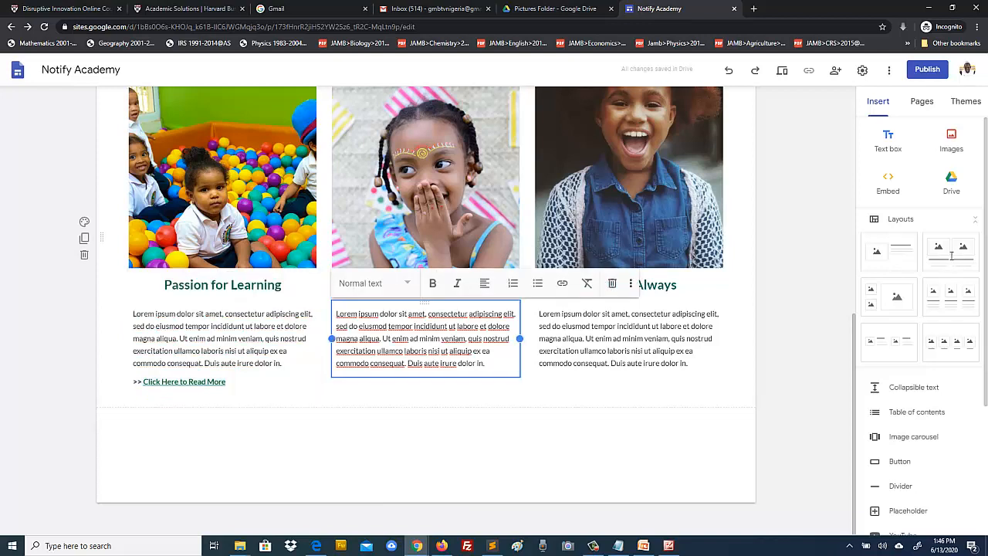
pyautogui.press('Return')
pyautogui.hotkey('ctrl', 'v')
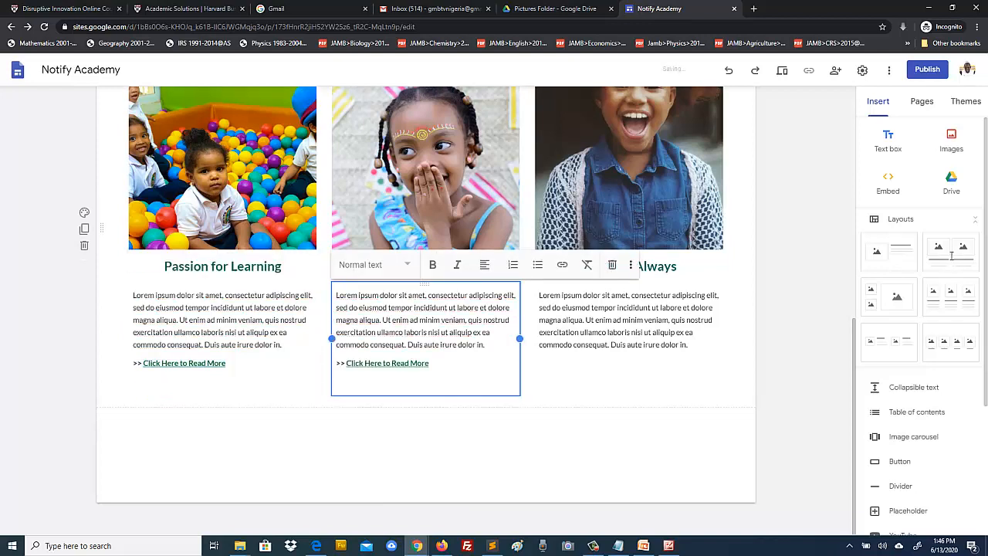
pyautogui.press('BackSpace')
pyautogui.click(952, 260)
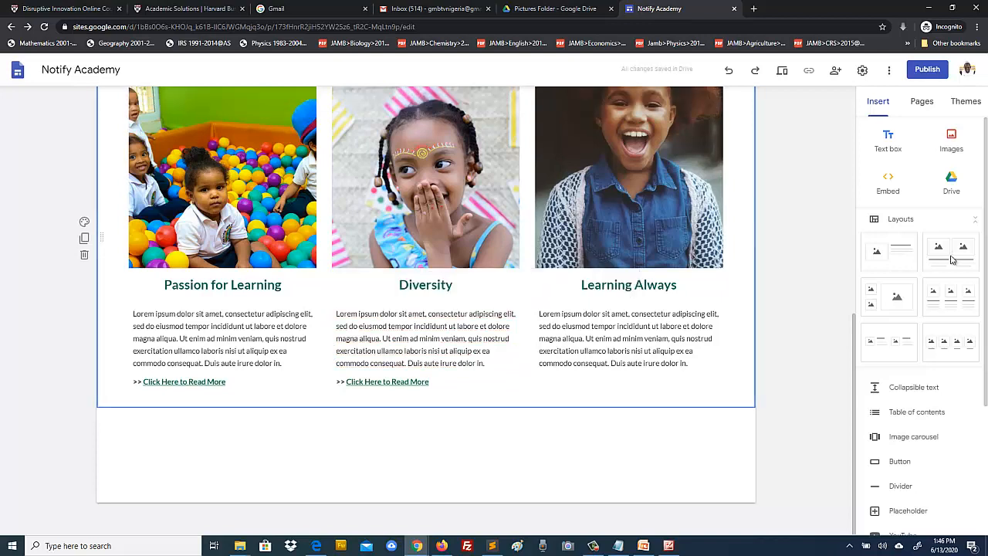
# Step: Paste the same linked read-more line on a new line below the "Learning Always" text, removing the trailing empty line
pyautogui.click(689, 363)
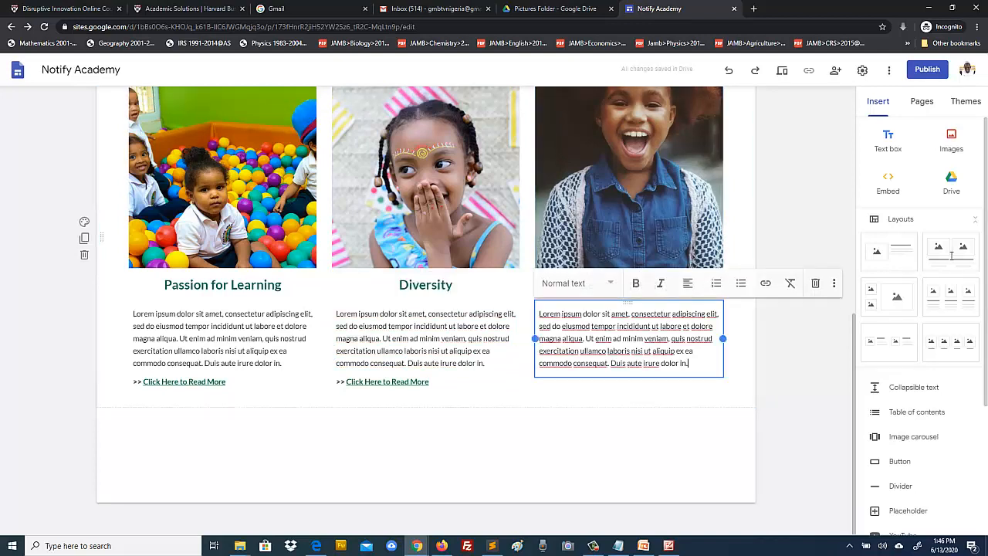
pyautogui.press('Return')
pyautogui.hotkey('ctrl', 'v')
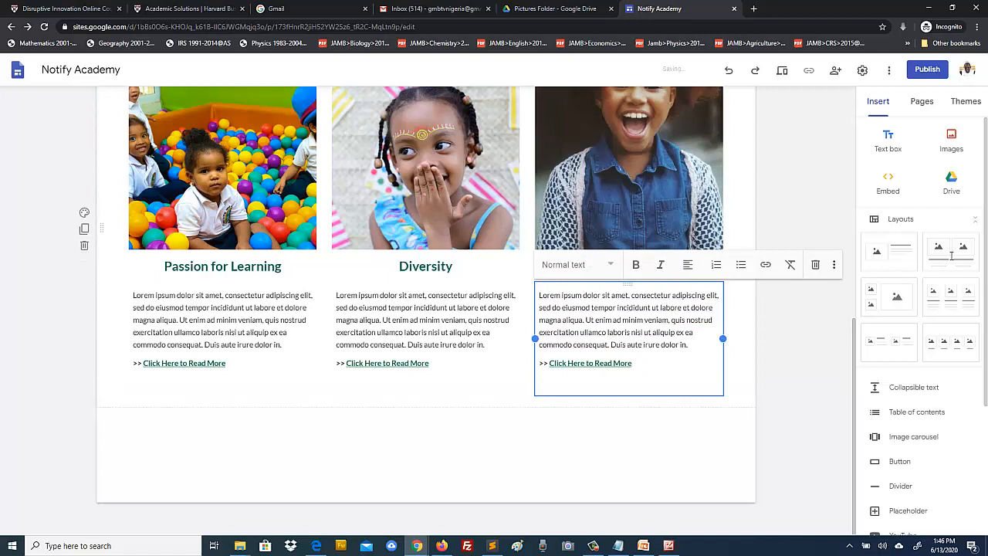
pyautogui.press('BackSpace')
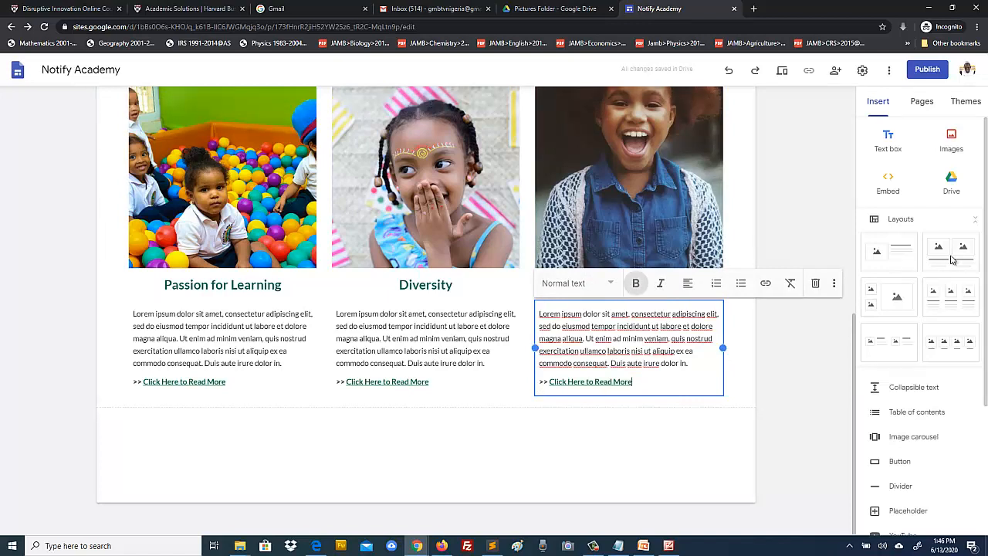
pyautogui.press('Escape')
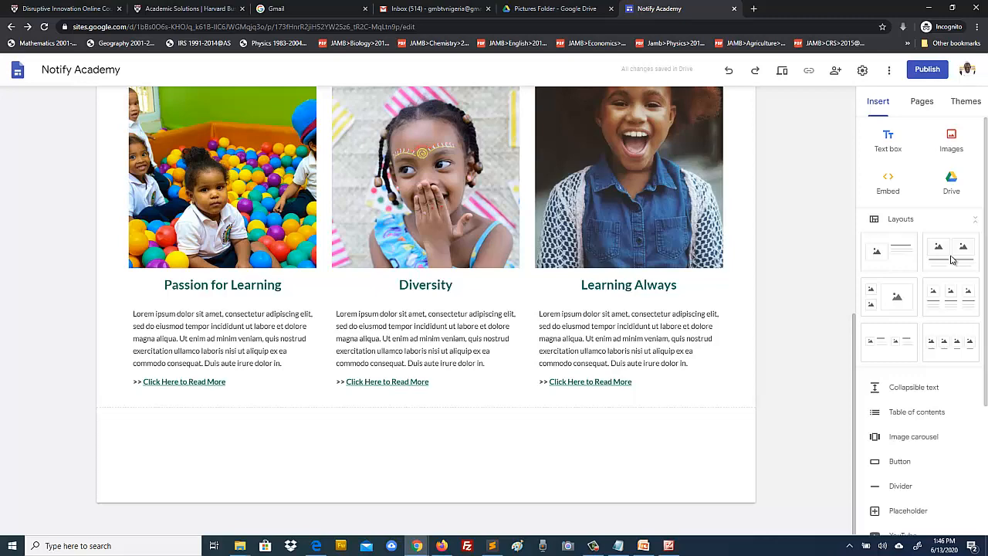
# Step: Review the home page in the editor and in preview, checking the three image-and-text columns, and exit the preview
pyautogui.press('Home')
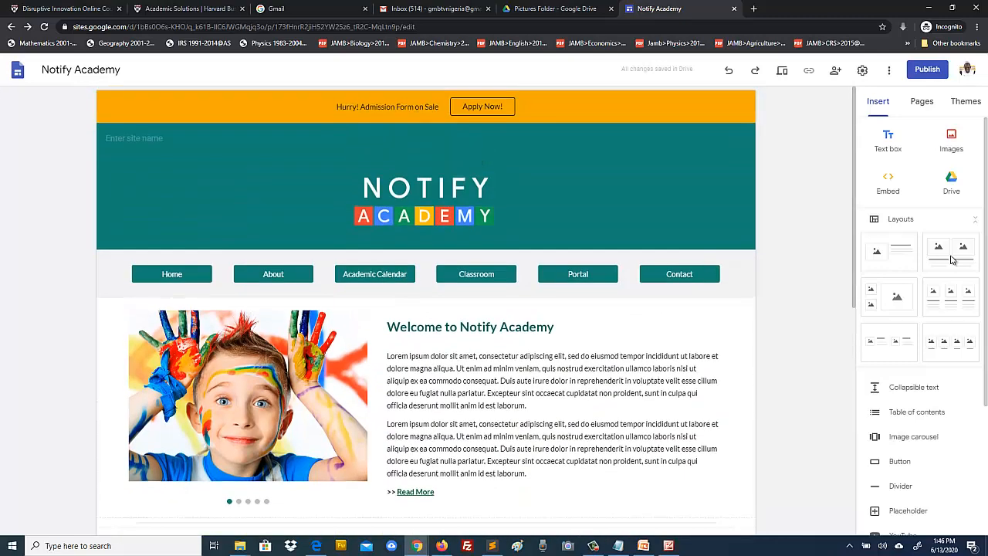
pyautogui.press('End')
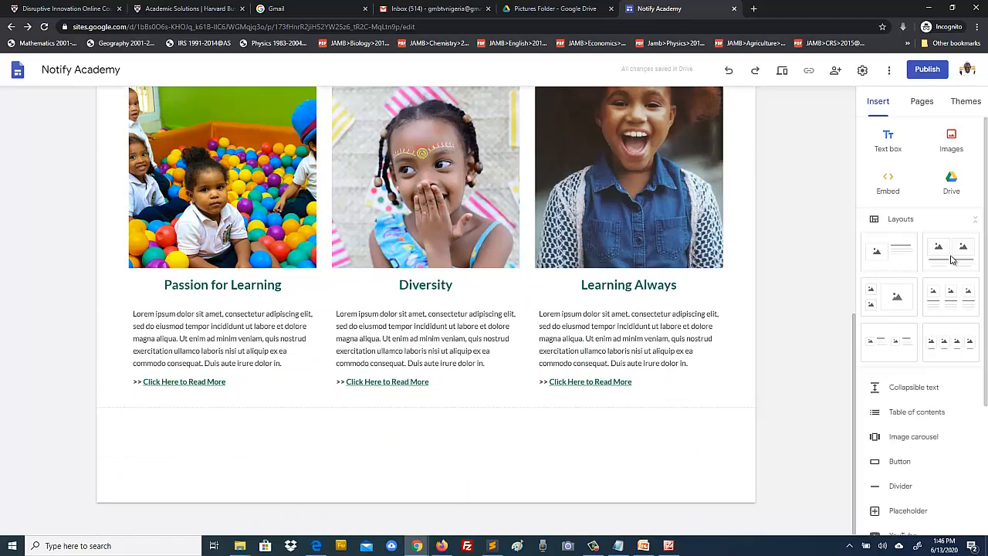
pyautogui.scroll(6, 951, 260)
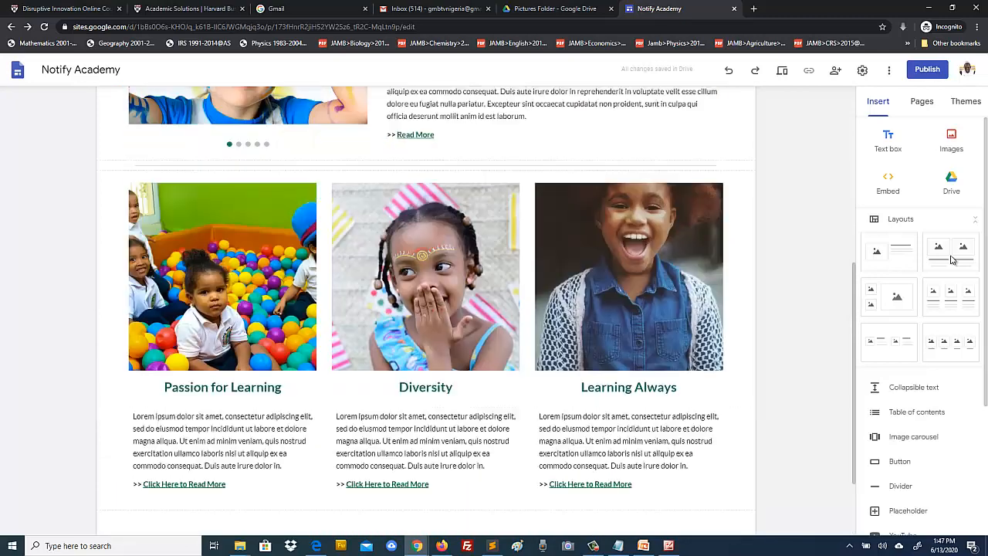
pyautogui.scroll(-3, 952, 260)
pyautogui.scroll(4, 951, 260)
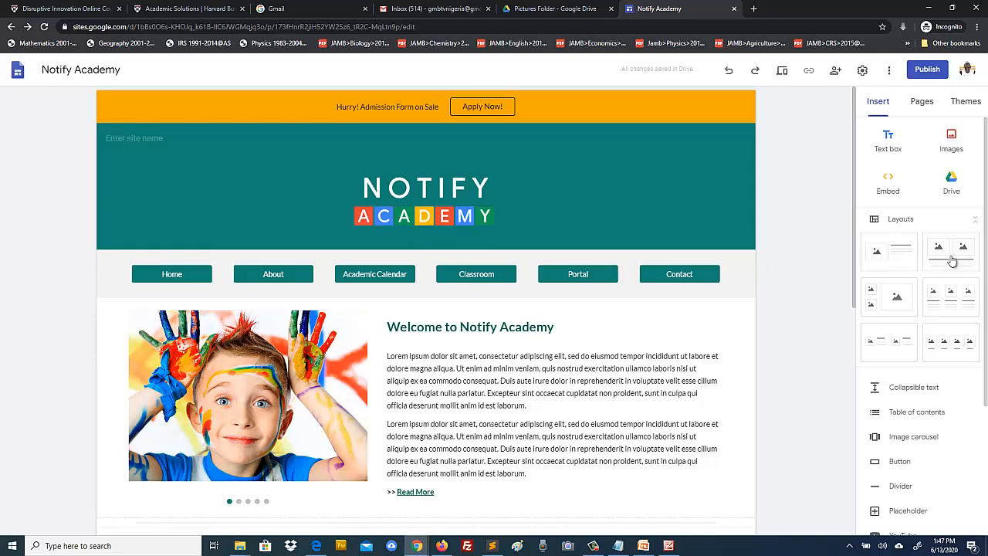
pyautogui.hotkey('ctrl', 'shift', 'p')
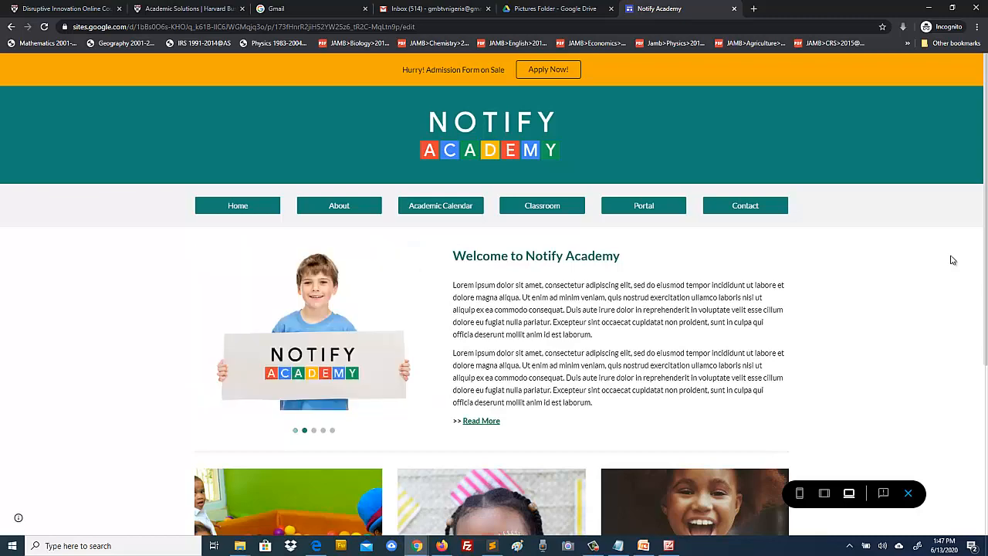
pyautogui.scroll(-3, 953, 260)
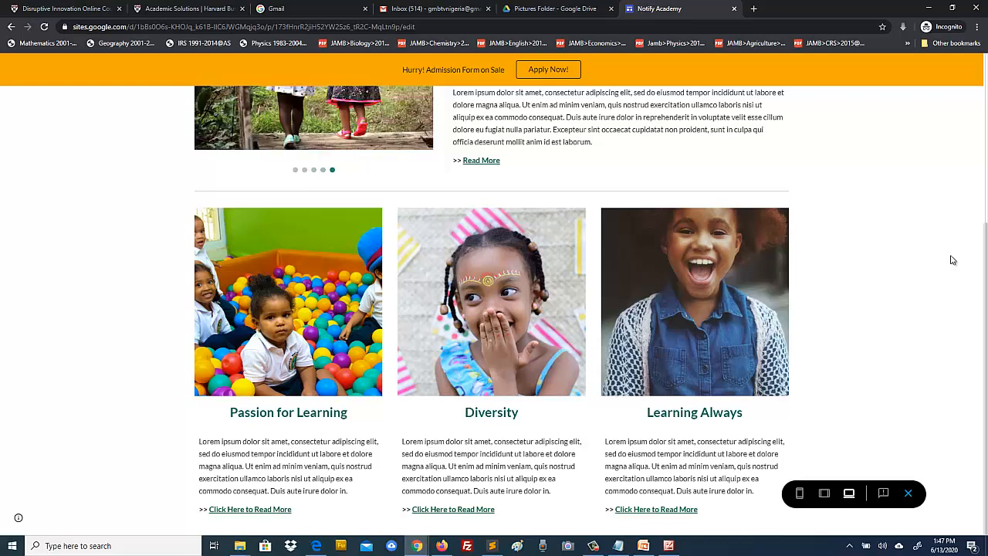
pyautogui.scroll(3, 952, 260)
pyautogui.scroll(-3, 953, 261)
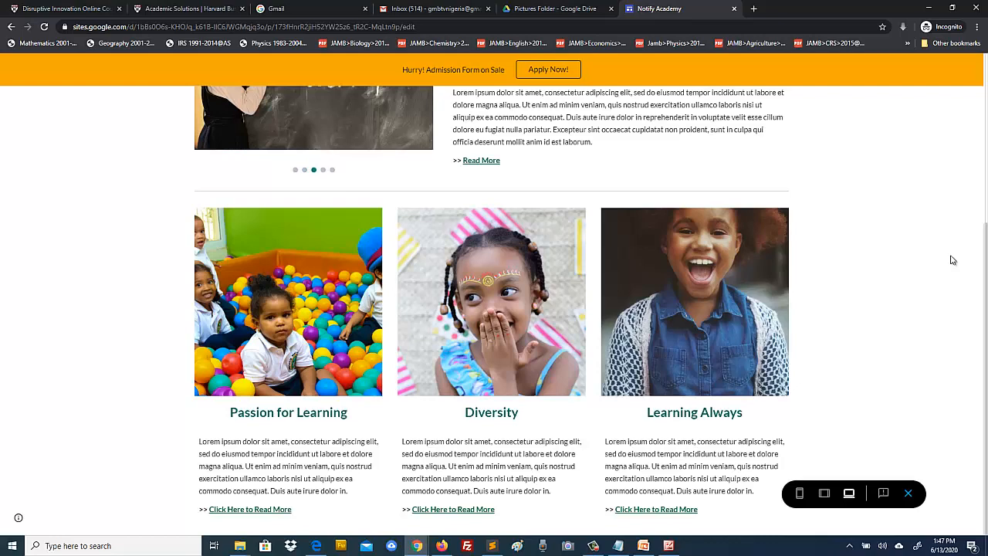
pyautogui.scroll(4, 953, 260)
pyautogui.scroll(-4, 952, 260)
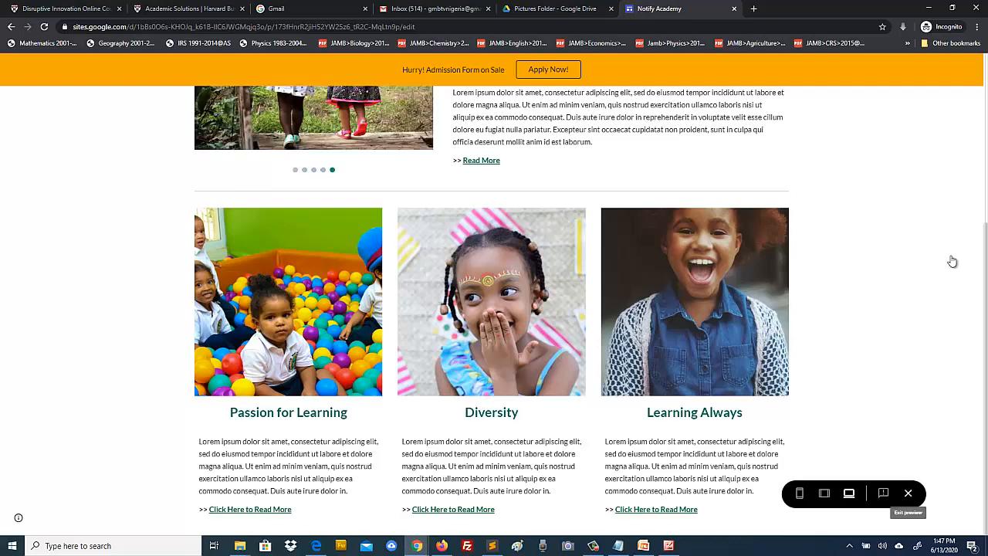
pyautogui.click(909, 494)
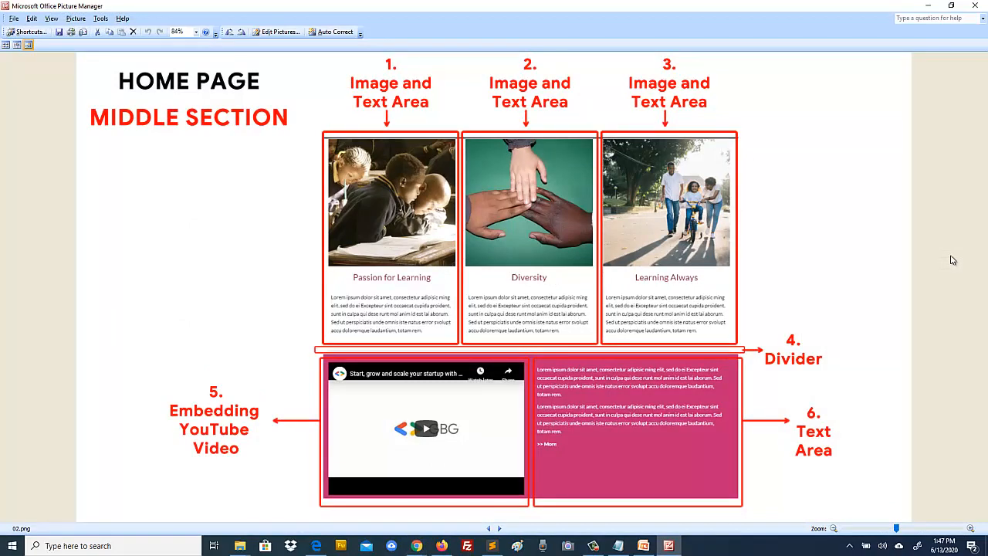
# Step: Check the middle-section mockup 02.png and insert a divider below the three image-and-text columns
pyautogui.press('super+8')
pyautogui.press('super+8')
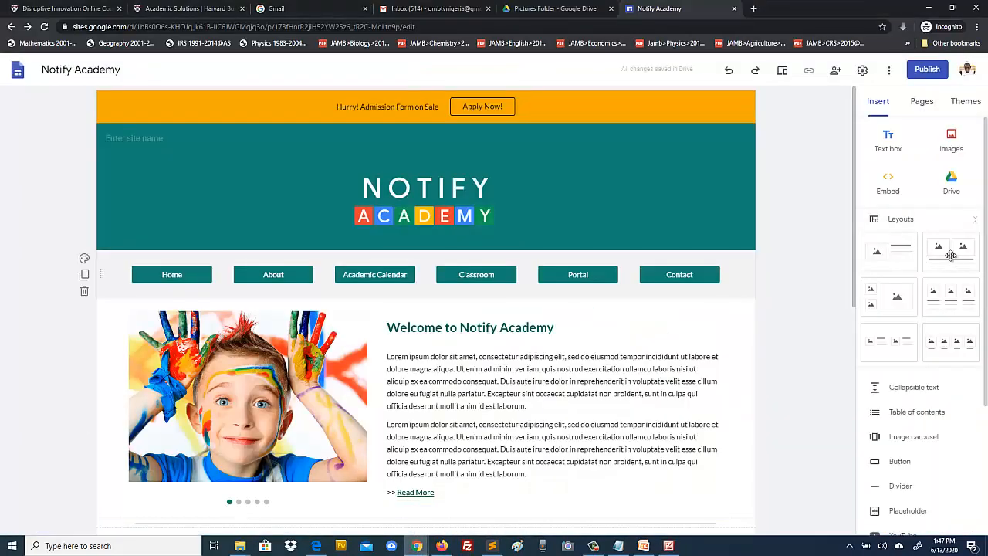
pyautogui.click(952, 259)
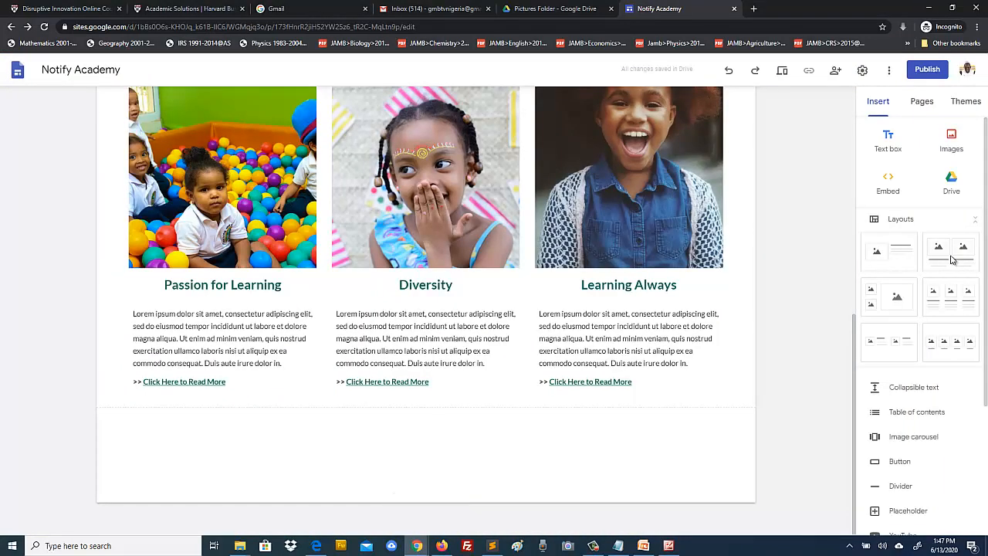
pyautogui.click(914, 487)
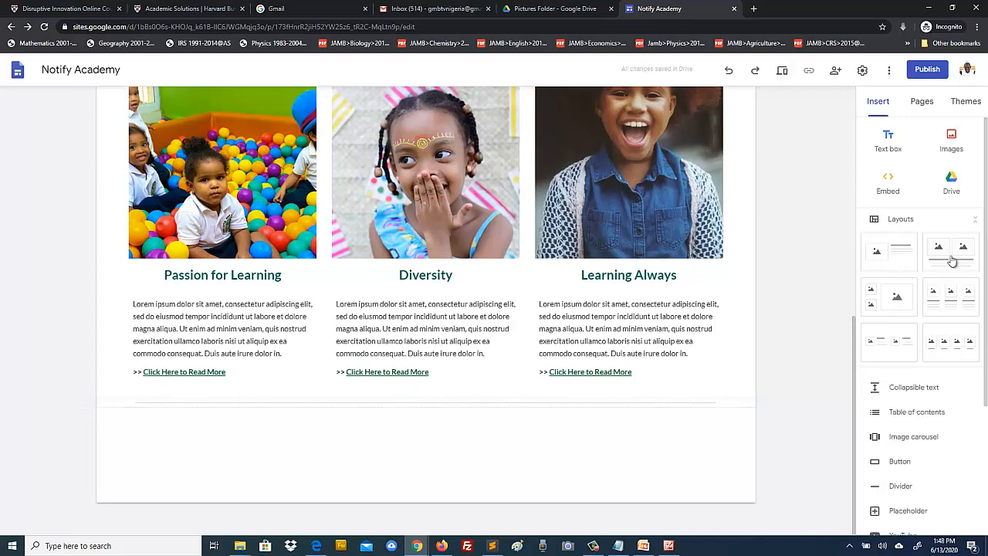
# Step: Preview the page with the new divider, compare it with the middle-section mockup, and return to the site editor
pyautogui.click(783, 70)
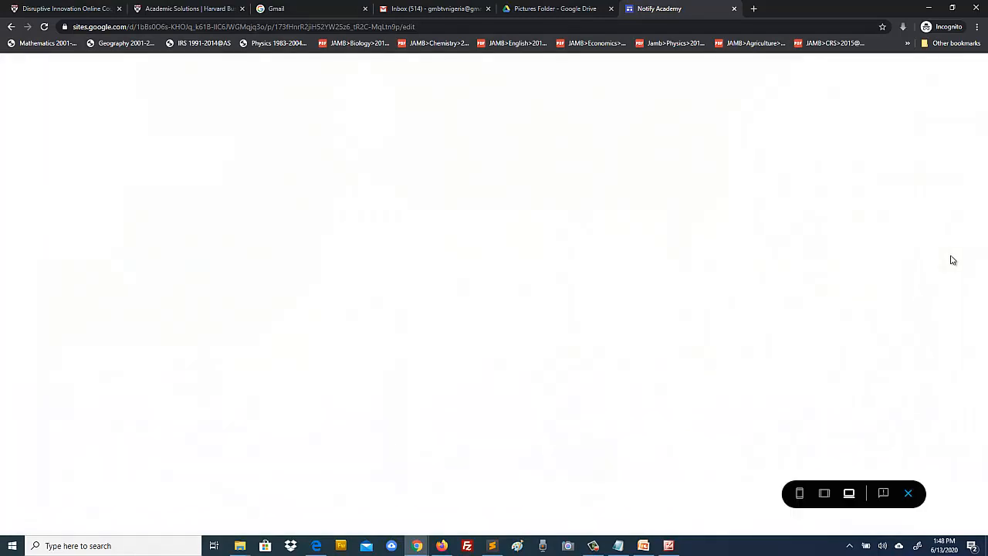
pyautogui.scroll(-4, 953, 260)
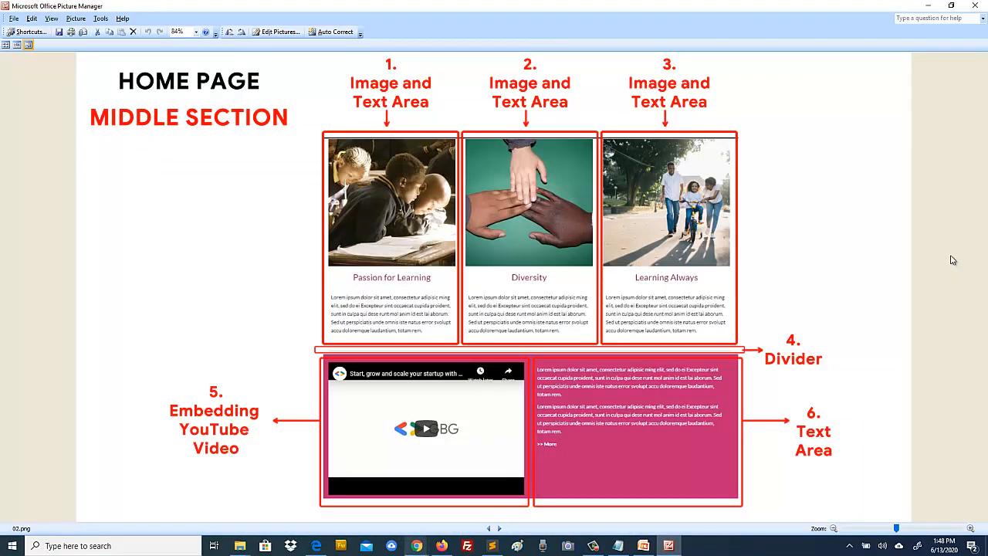
pyautogui.press('super+8')
pyautogui.press('super+8')
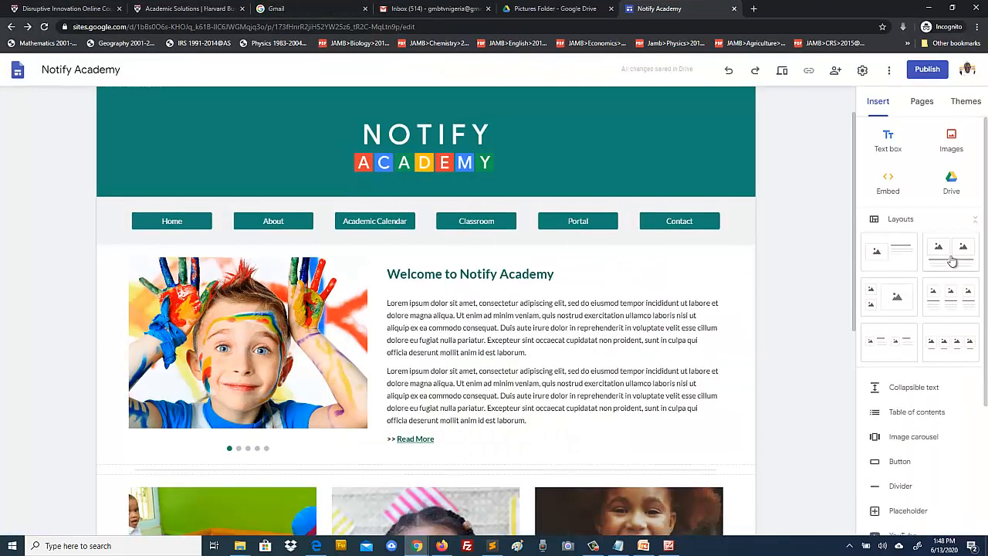
# Step: Check the middle-section mockup and insert the layout with one image beside text below the divider under the three columns
pyautogui.scroll(-8, 425, 309)
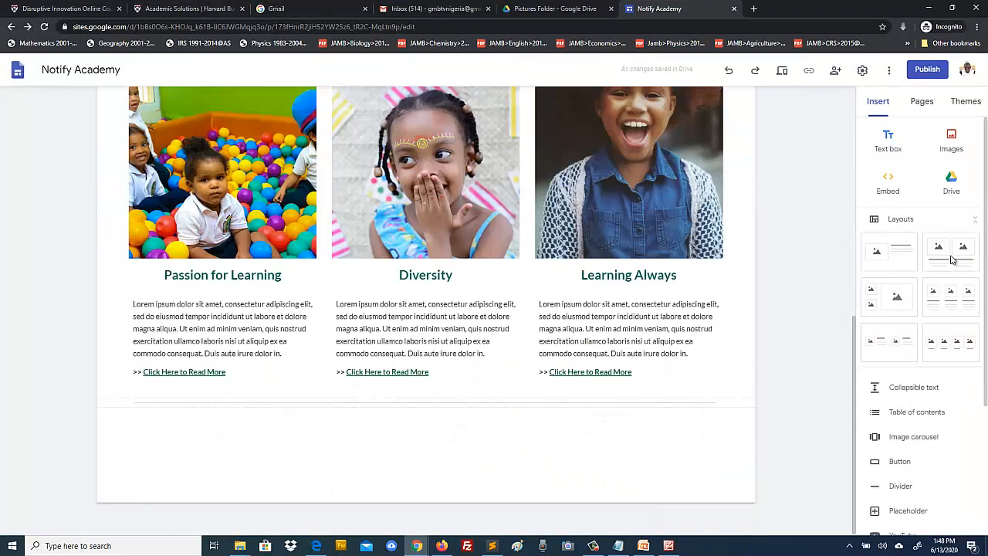
pyautogui.scroll(-3, 952, 260)
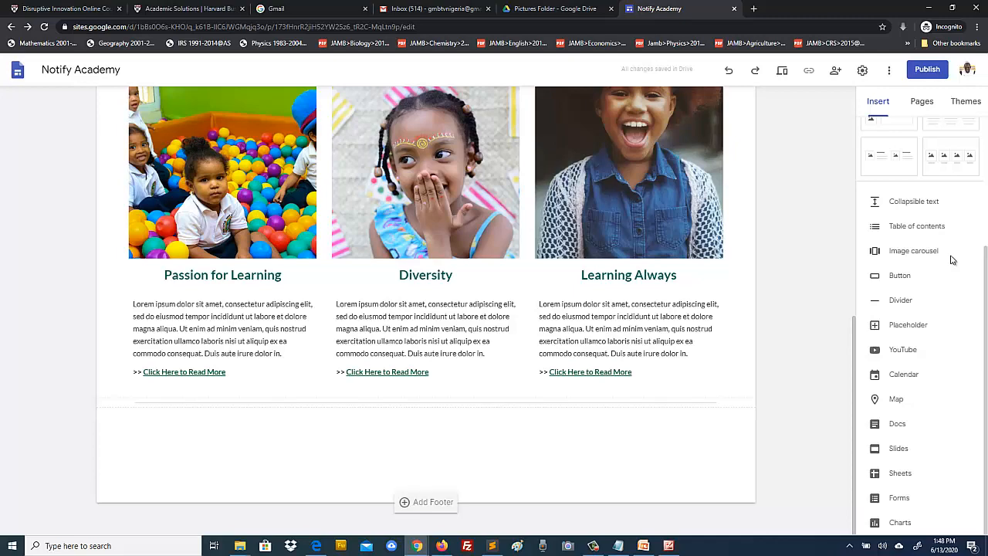
pyautogui.hotkey('alt', 'Tab')
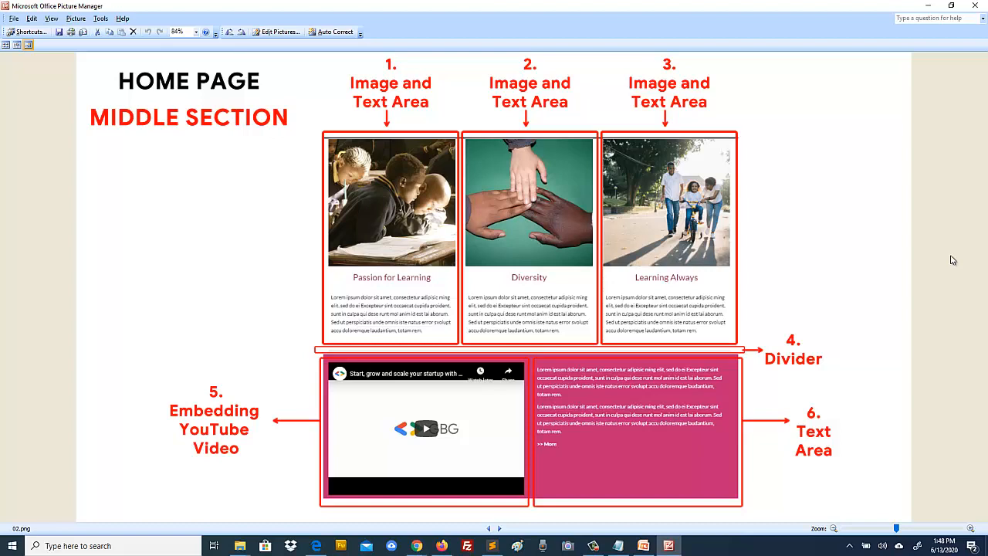
pyautogui.click(417, 546)
pyautogui.click(473, 498)
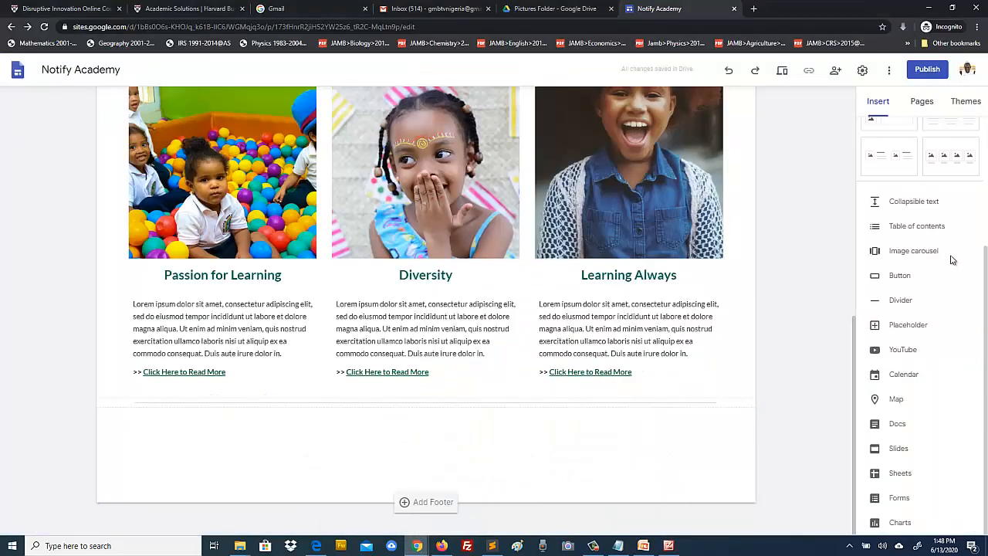
pyautogui.scroll(3, 426, 309)
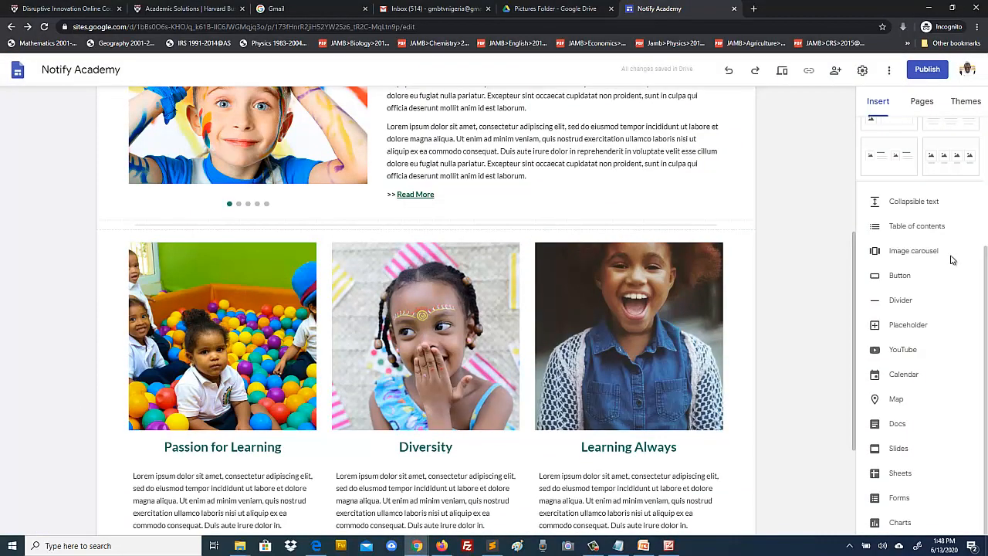
pyautogui.scroll(-3, 427, 308)
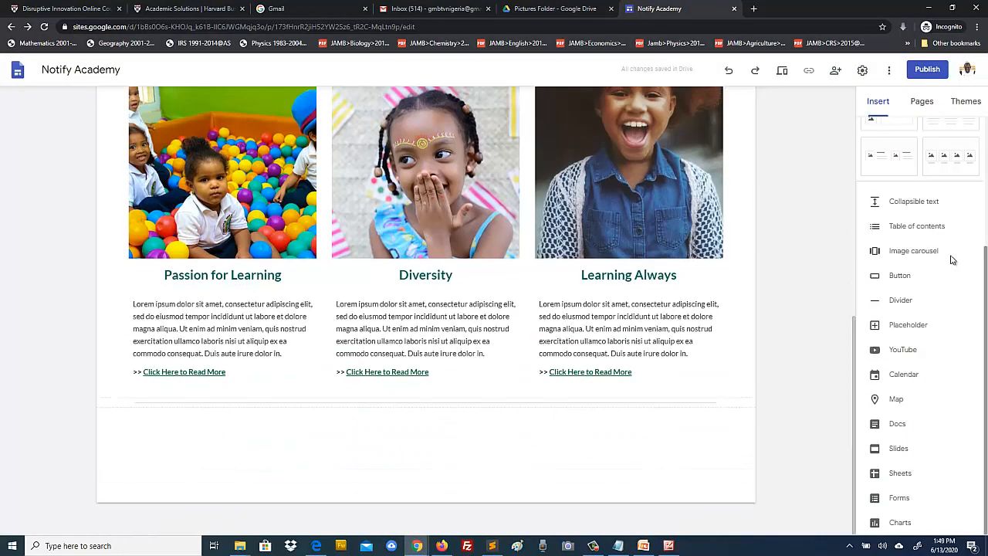
pyautogui.scroll(2, 952, 260)
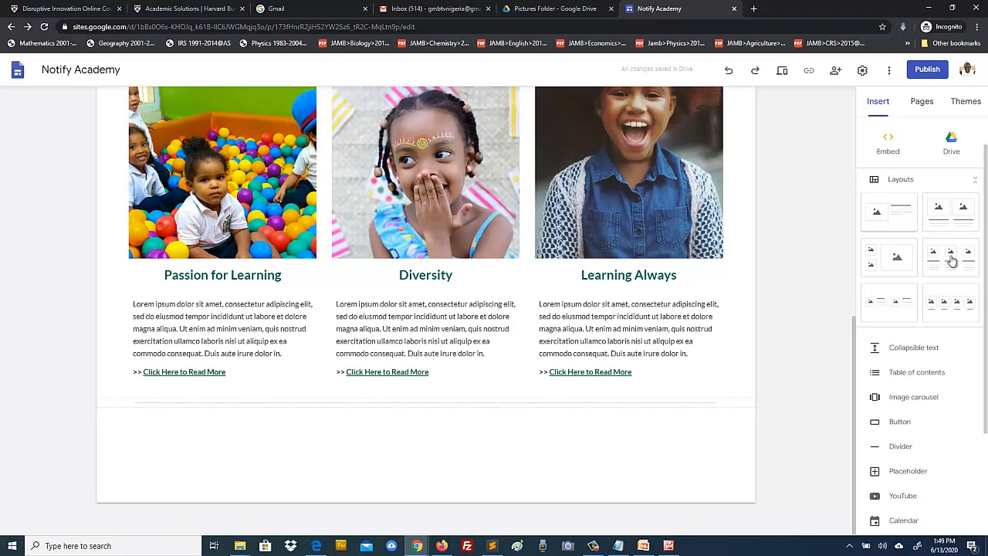
pyautogui.click(890, 212)
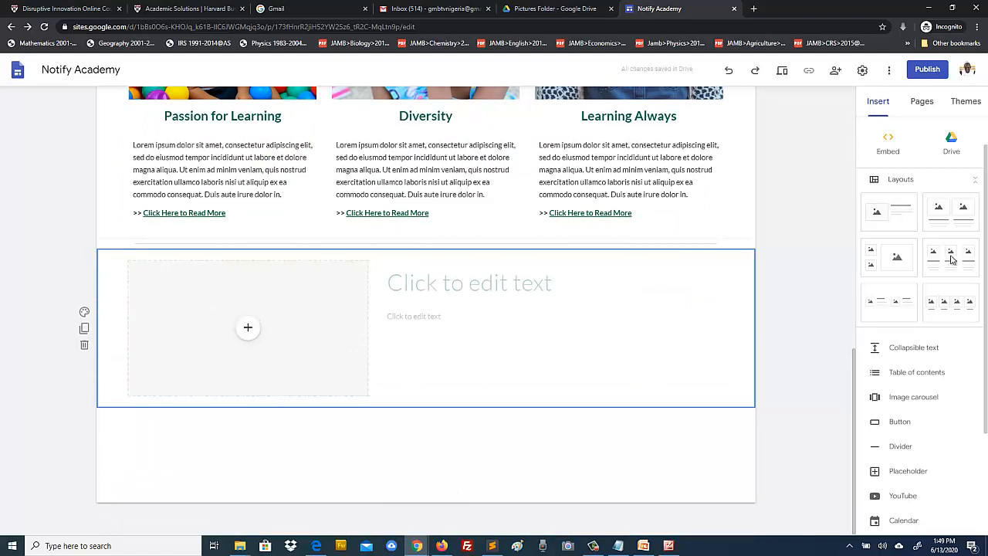
# Step: Compare the page with the mockup, try Emphasis 1 on the new section, and set its background to Emphasis 2
pyautogui.hotkey('alt', 'Tab')
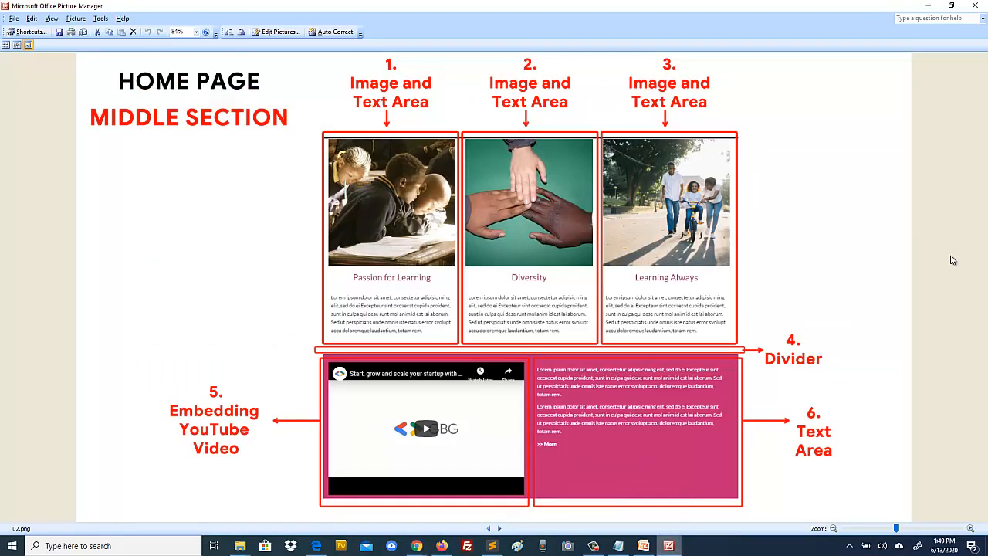
pyautogui.hotkey('alt', 'Tab')
pyautogui.scroll(7, 309, 324)
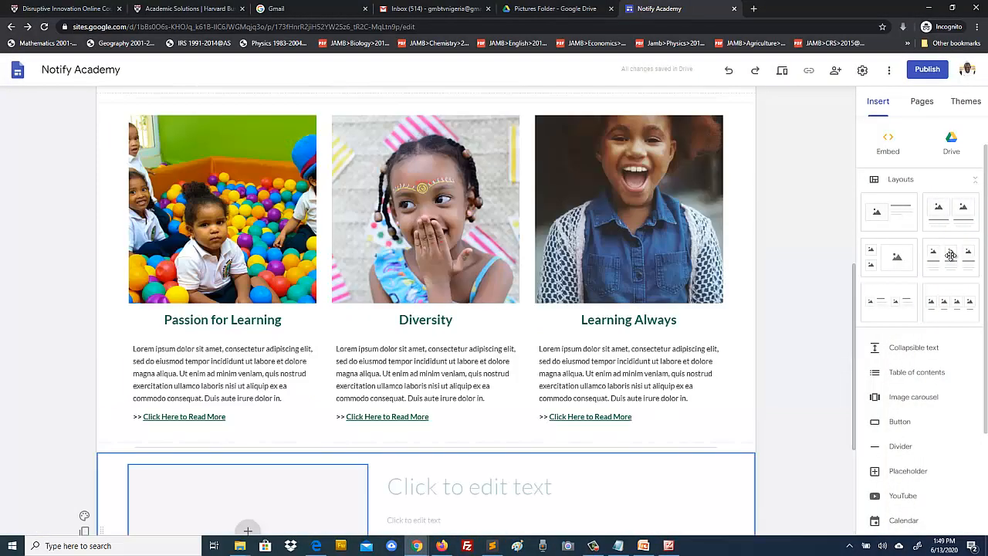
pyautogui.scroll(-3, 309, 325)
pyautogui.scroll(-4, 424, 309)
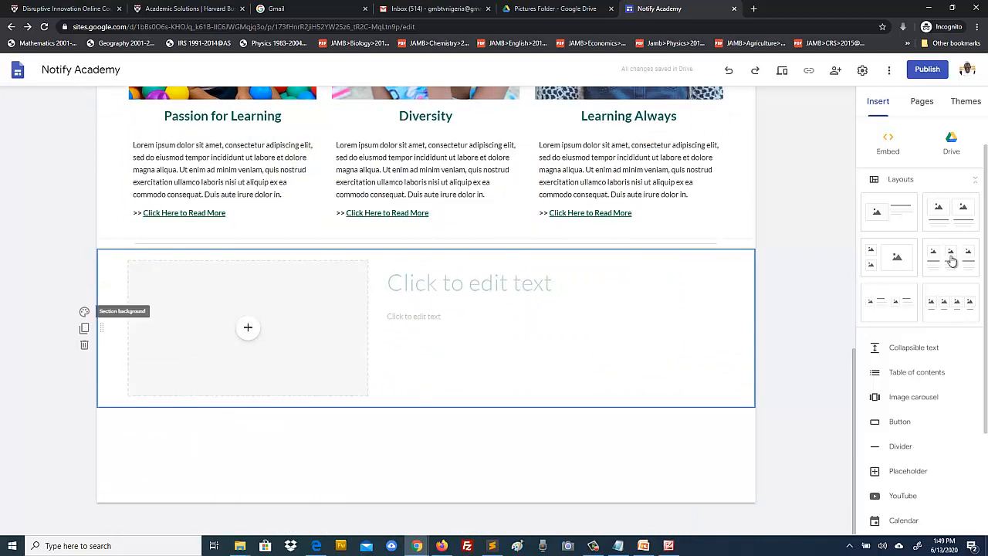
pyautogui.click(84, 312)
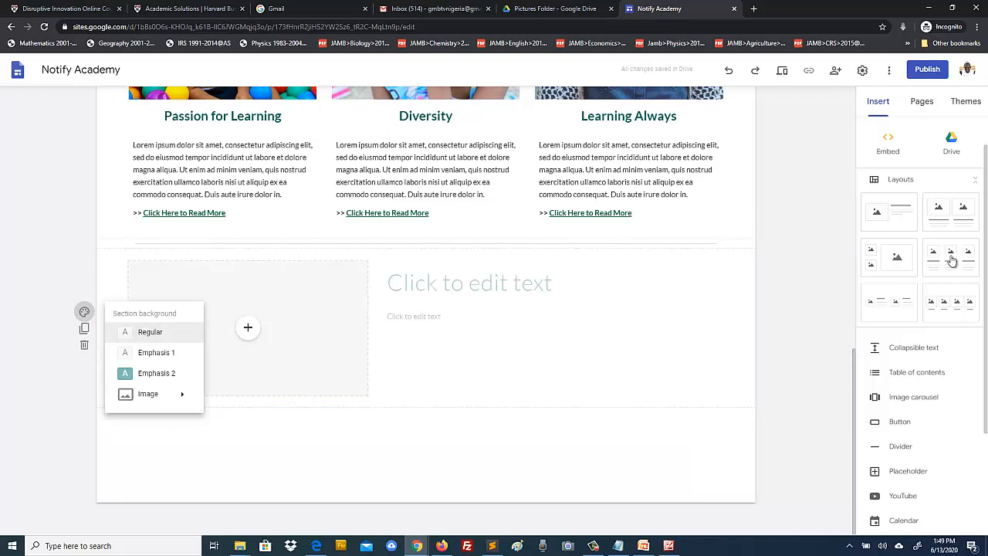
pyautogui.click(155, 352)
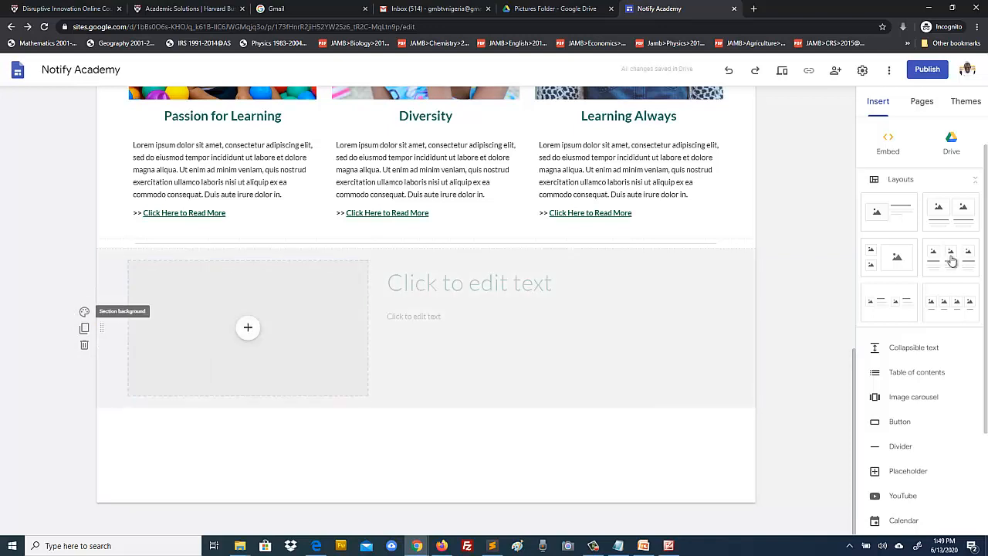
pyautogui.click(84, 312)
pyautogui.click(156, 373)
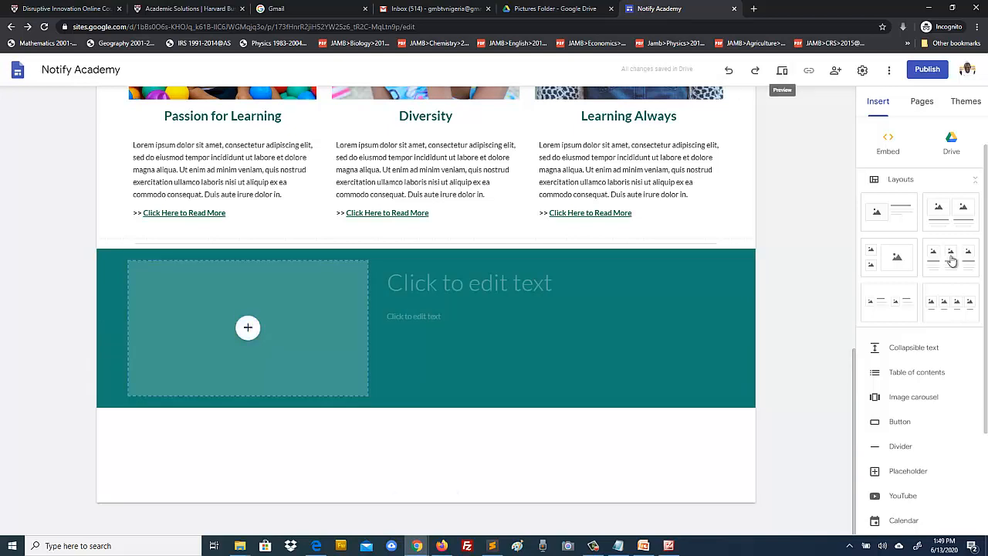
# Step: Preview the page to examine the colored section below the three columns, and return to the editor
pyautogui.hotkey('ctrl', 'shift', 'p')
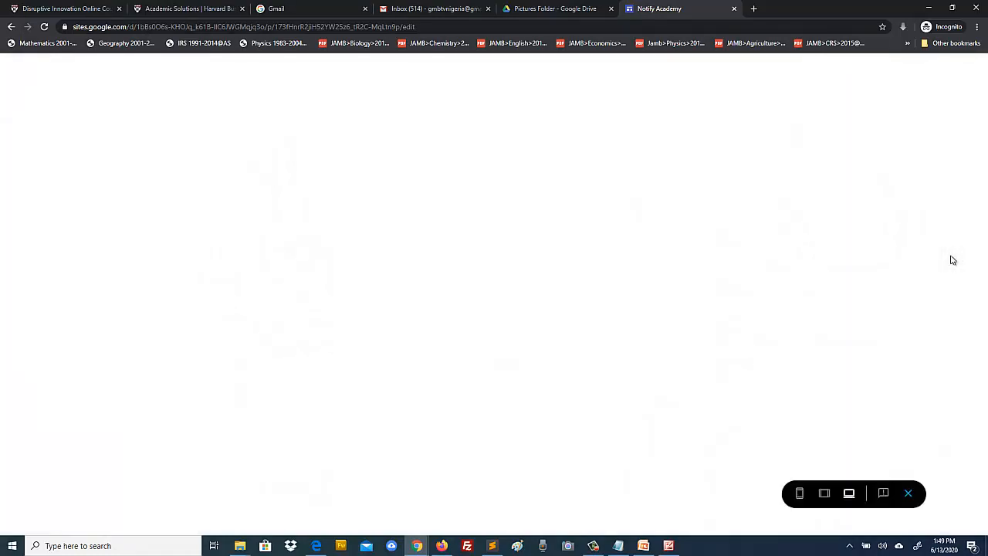
pyautogui.scroll(-5, 953, 260)
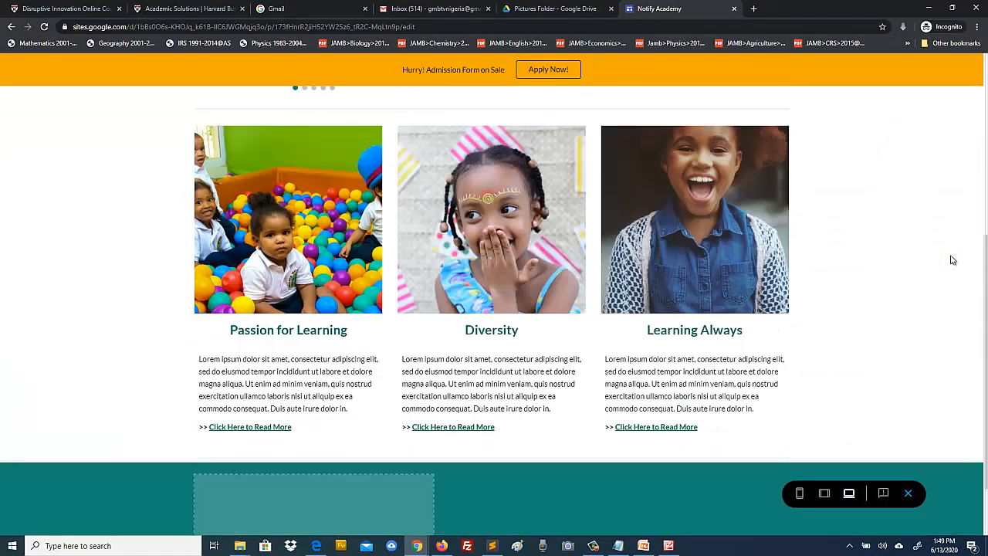
pyautogui.scroll(-1, 953, 260)
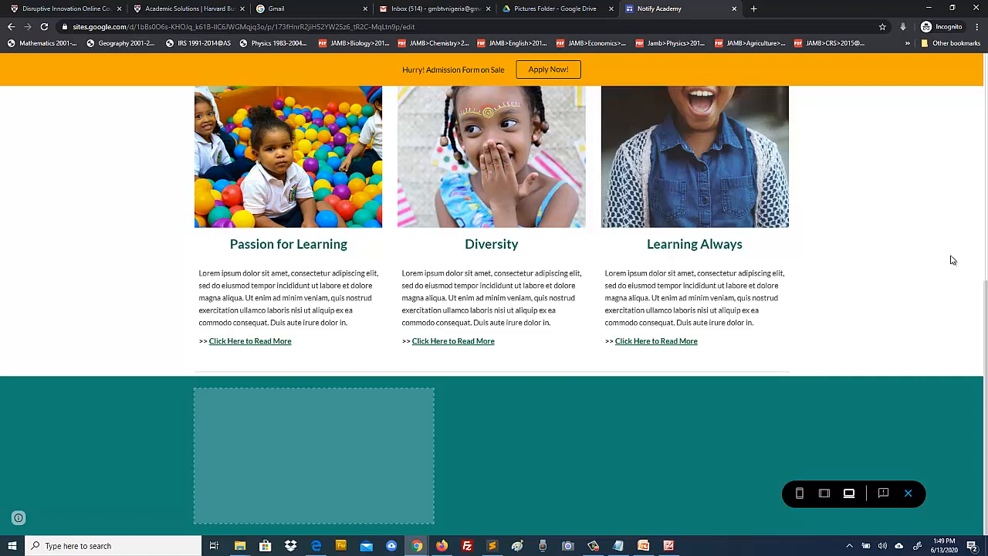
pyautogui.click(908, 493)
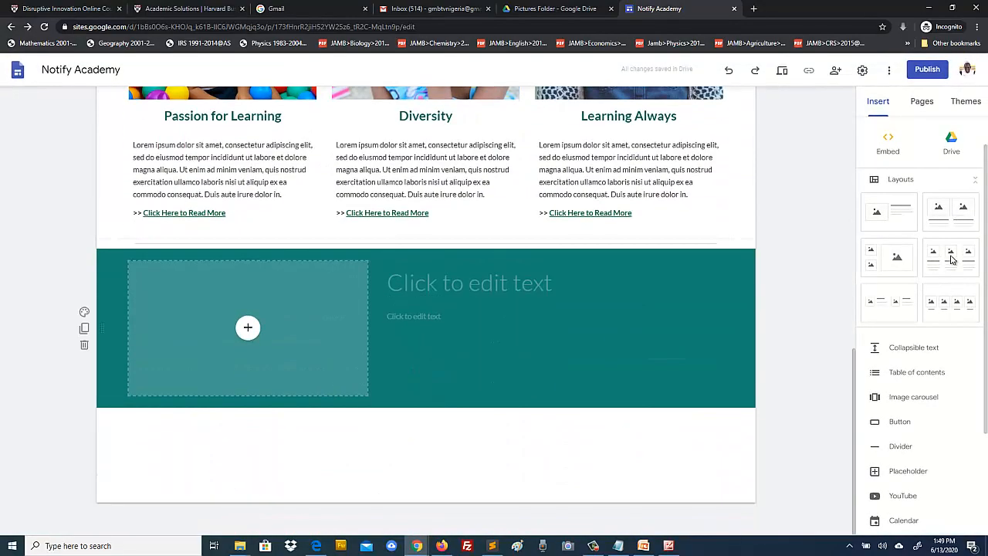
# Step: Copy the first body paragraph under "Welcome to Notify Academy" and check the mockup's text area next to the video
pyautogui.scroll(10, 553, 295)
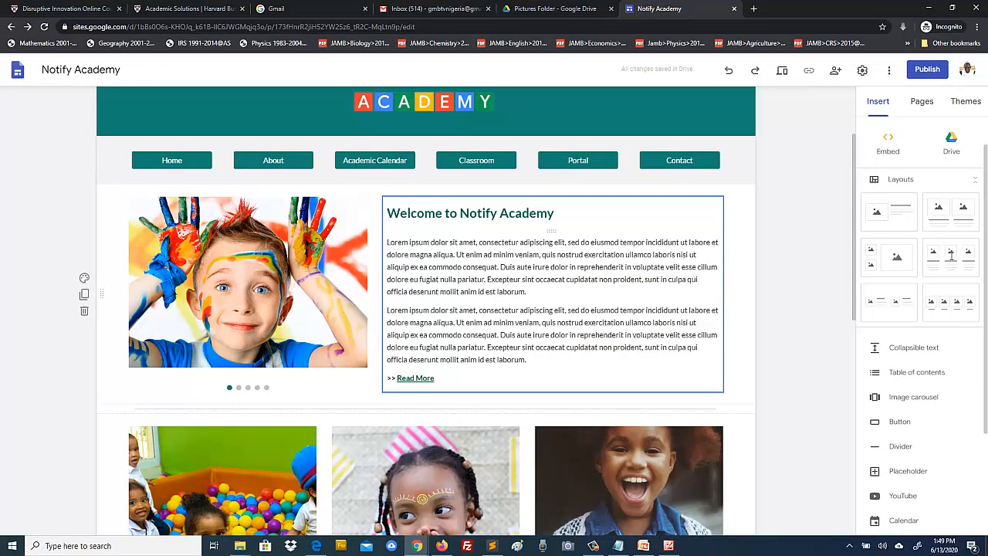
pyautogui.moveTo(388, 242); pyautogui.dragTo(525, 292)
pyautogui.hotkey('ctrl', 'c')
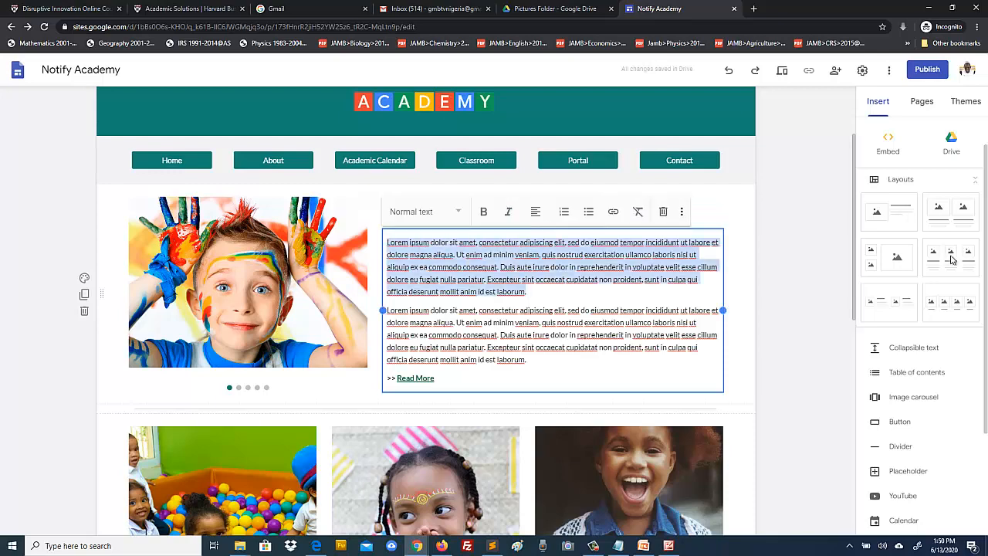
pyautogui.click(807, 297)
pyautogui.scroll(-3, 807, 298)
pyautogui.click(952, 257)
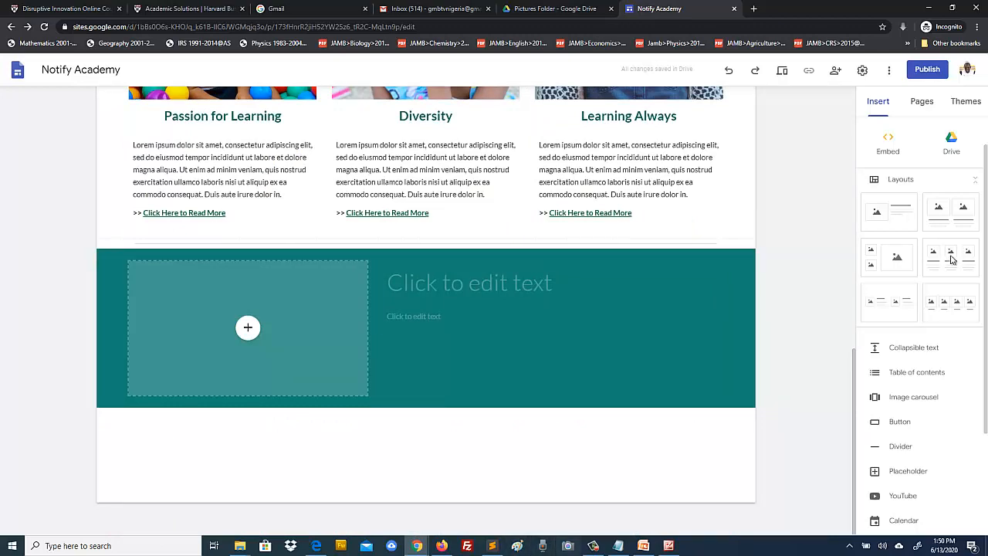
pyautogui.click(669, 546)
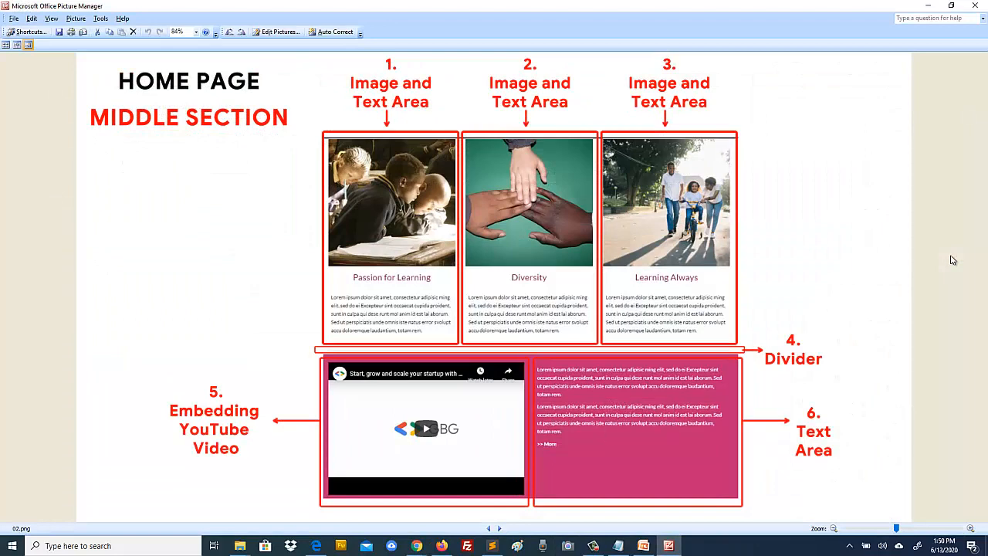
pyautogui.click(669, 546)
pyautogui.click(469, 282)
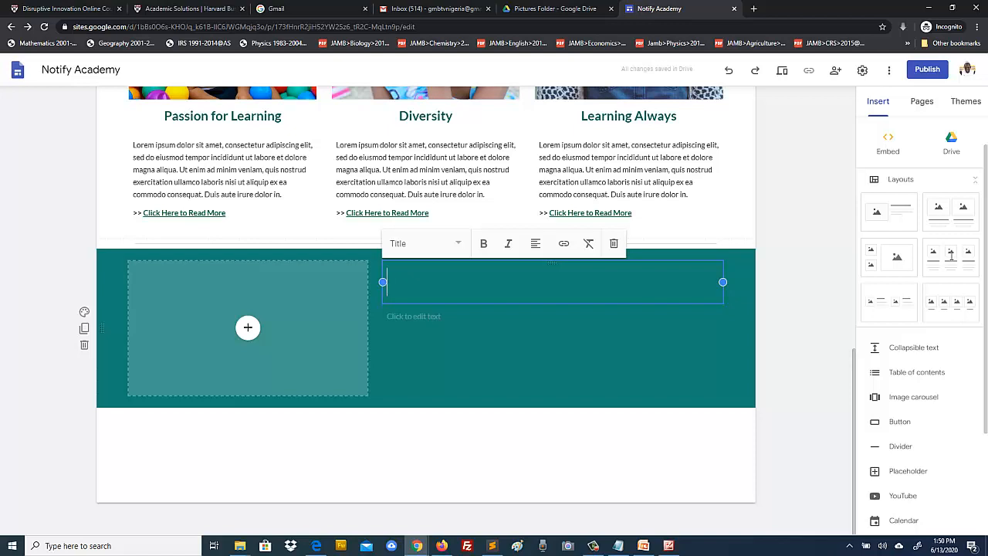
pyautogui.write('GBG')
pyautogui.press('BackSpace')
pyautogui.press('BackSpace')
pyautogui.press('BackSpace')
pyautogui.press('BackSpace')
pyautogui.click(464, 363)
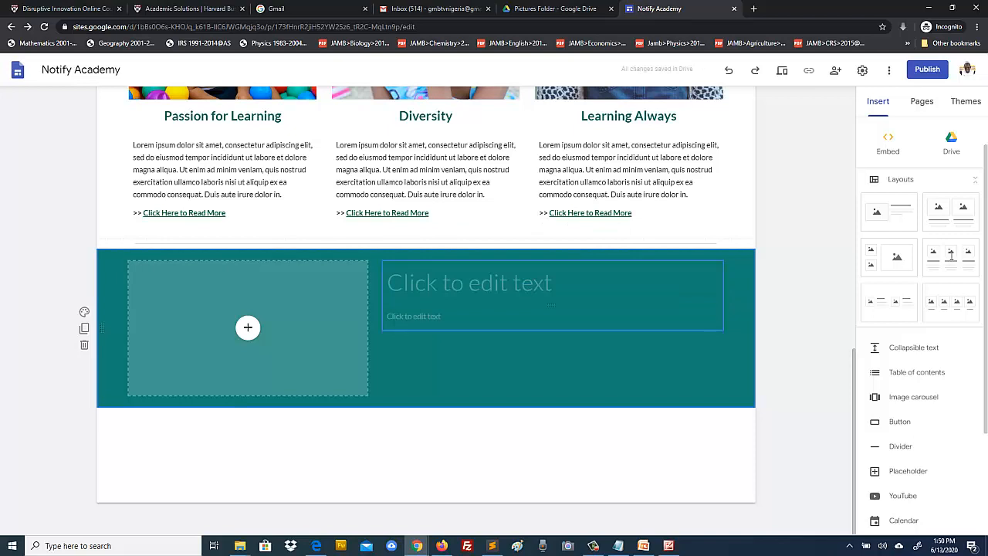
# Step: Paste the copied paragraph into the body text of the Emphasis 2 section and add the line ">> Read More" below it
pyautogui.click(414, 317)
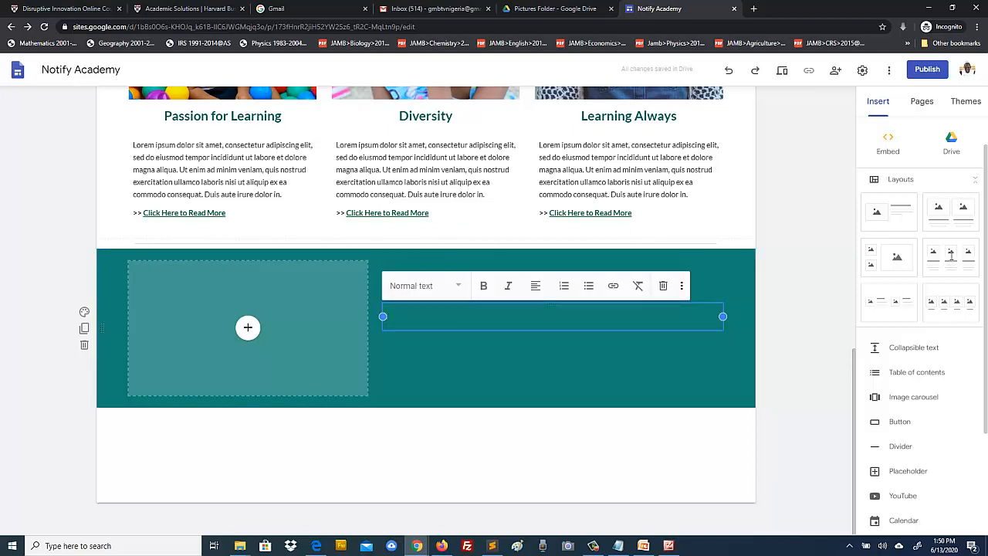
pyautogui.hotkey('ctrl', 'v')
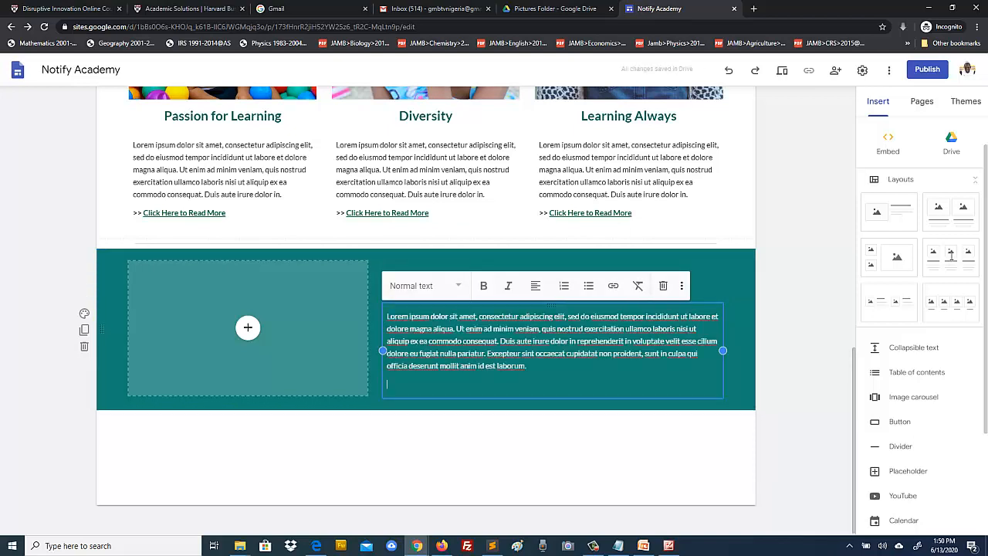
pyautogui.press('Return')
pyautogui.write('>> Ream More')
pyautogui.press('BackSpace')
pyautogui.press('BackSpace')
pyautogui.press('BackSpace')
pyautogui.press('BackSpace')
pyautogui.press('BackSpace')
pyautogui.press('BackSpace')
pyautogui.write('d More')
# Step: Make the whole ">> Read More" line in the Emphasis 2 section bold
pyautogui.hotkey('shift', 'Left')
pyautogui.hotkey('shift', 'Left')
pyautogui.hotkey('shift', 'Left')
pyautogui.hotkey('shift', 'Left')
pyautogui.hotkey('shift', 'Left')
pyautogui.hotkey('shift', 'Left')
pyautogui.hotkey('shift', 'Left')
pyautogui.hotkey('shift', 'Left')
pyautogui.hotkey('shift', 'Left')
pyautogui.hotkey('shift', 'Left')
pyautogui.hotkey('shift', 'Left')
pyautogui.hotkey('shift', 'Left')
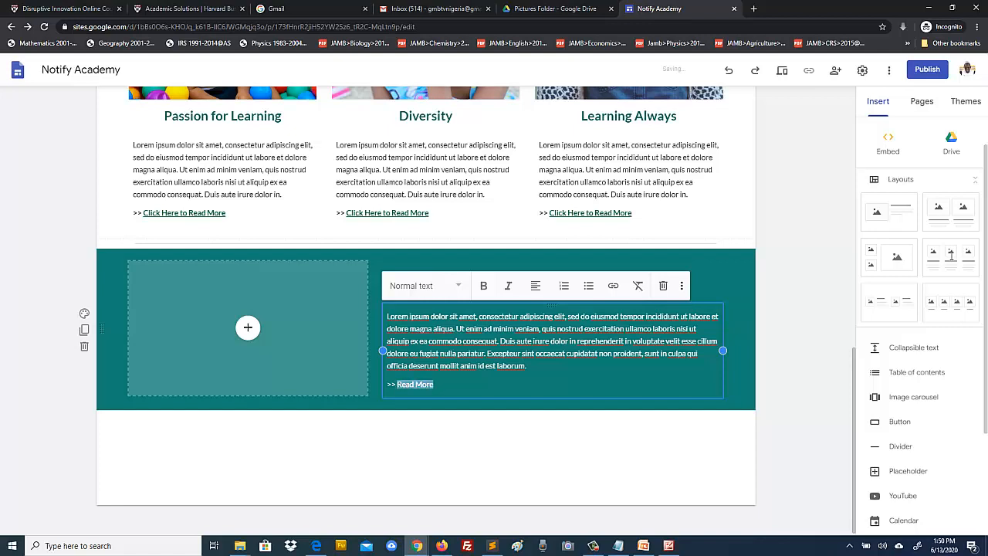
pyautogui.hotkey('ctrl', 'b')
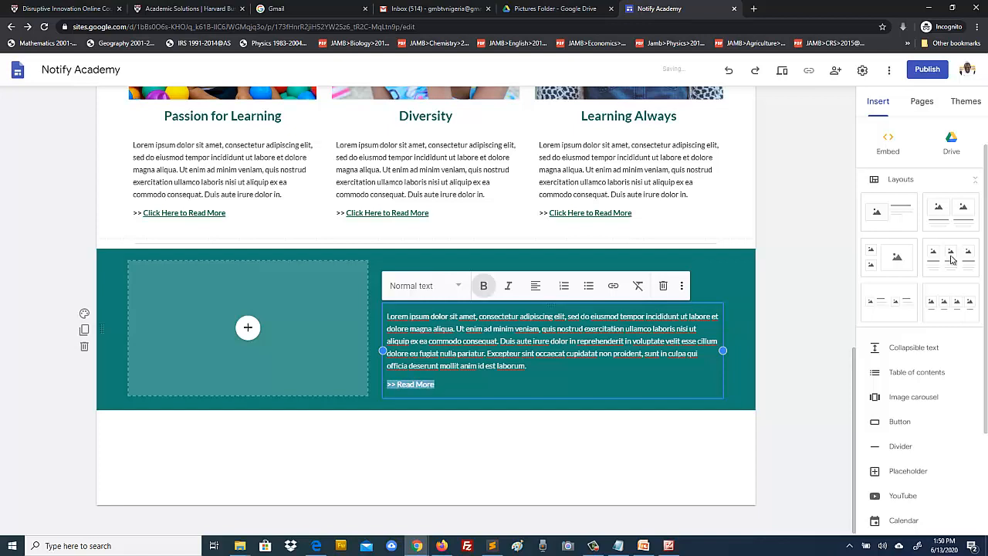
pyautogui.press('Right')
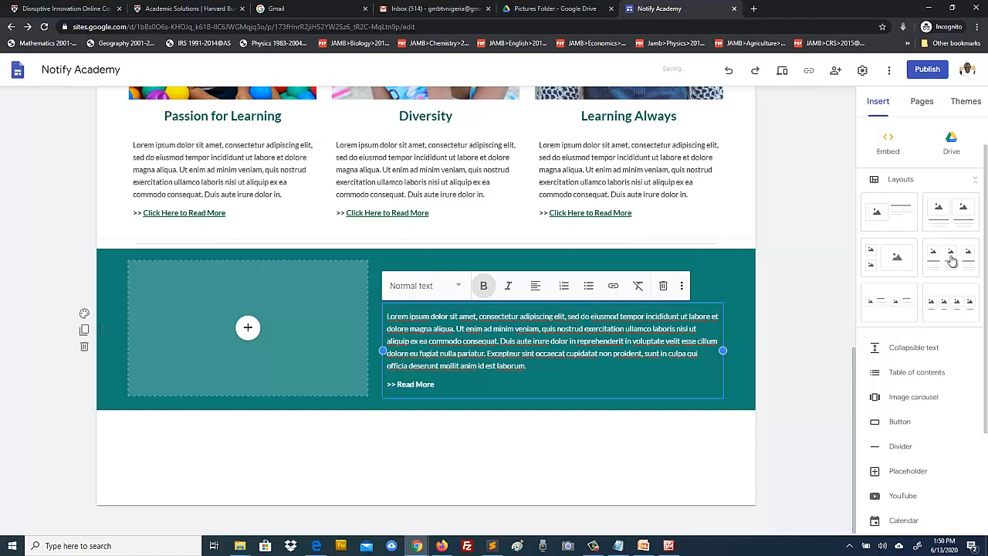
pyautogui.hotkey('shift', 'Left')
pyautogui.hotkey('shift', 'Left')
pyautogui.hotkey('shift', 'Left')
pyautogui.hotkey('shift', 'Left')
pyautogui.hotkey('shift', 'Left')
pyautogui.hotkey('shift', 'Left')
pyautogui.hotkey('shift', 'Left')
pyautogui.hotkey('shift', 'Left')
pyautogui.hotkey('shift', 'Left')
pyautogui.hotkey('ctrl', 'k')
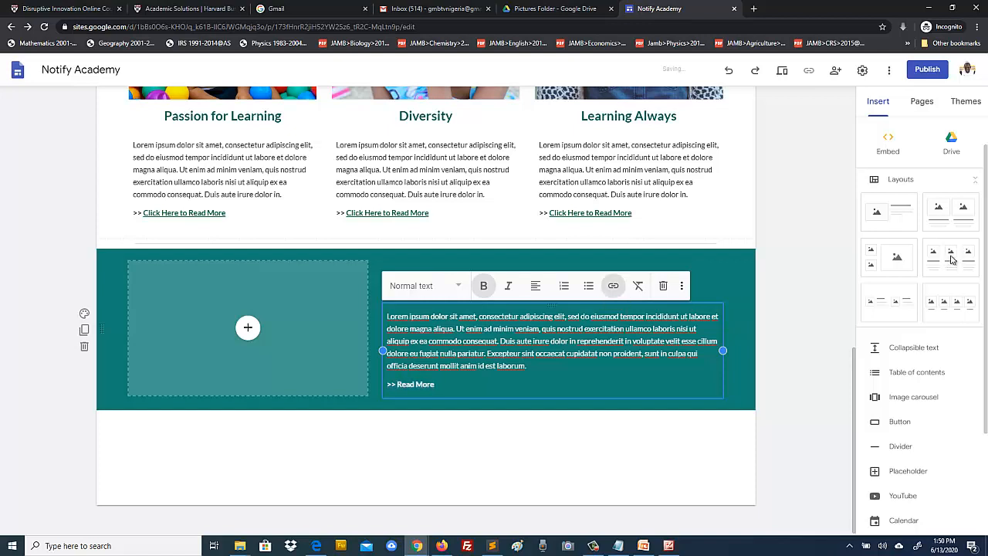
pyautogui.write('h')
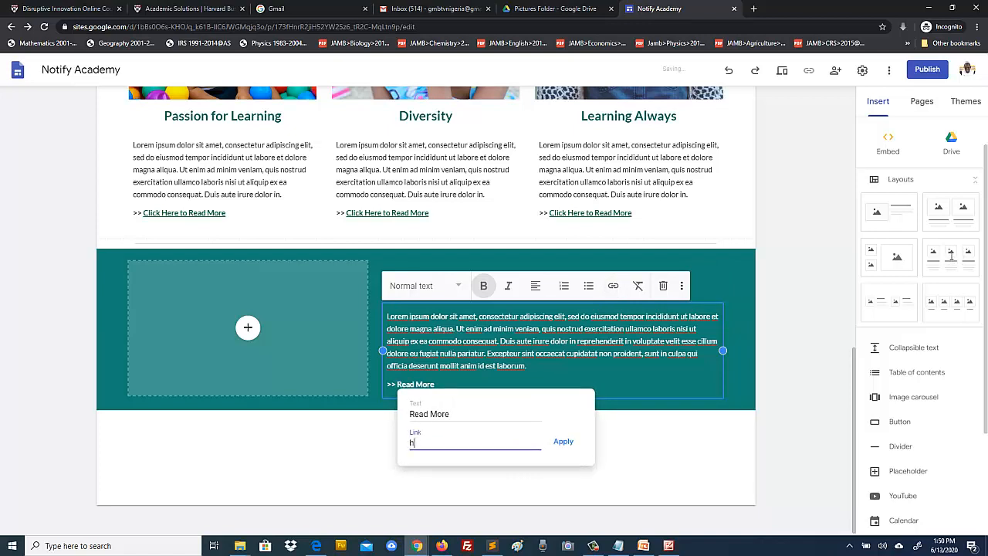
pyautogui.write('ttp://abc')
pyautogui.press('Return')
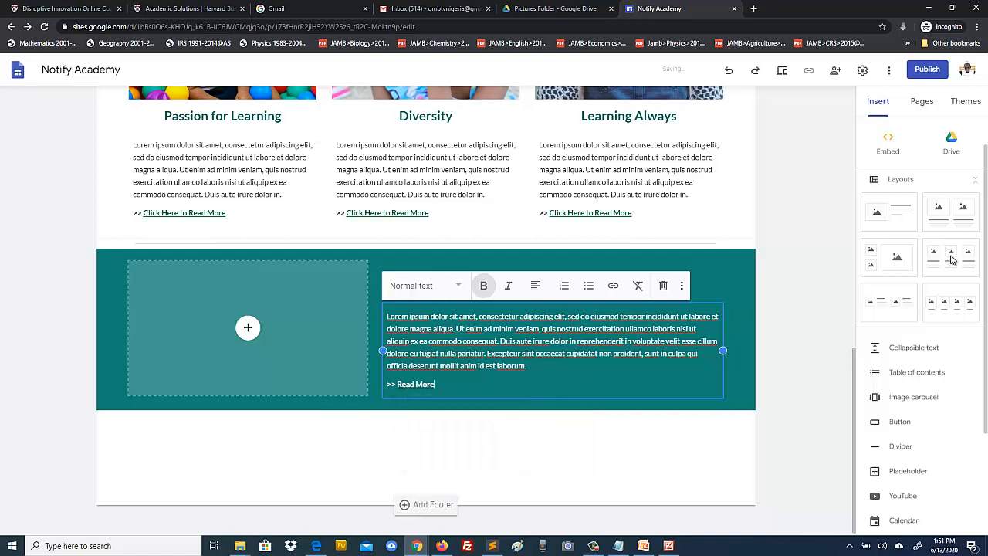
pyautogui.click(952, 256)
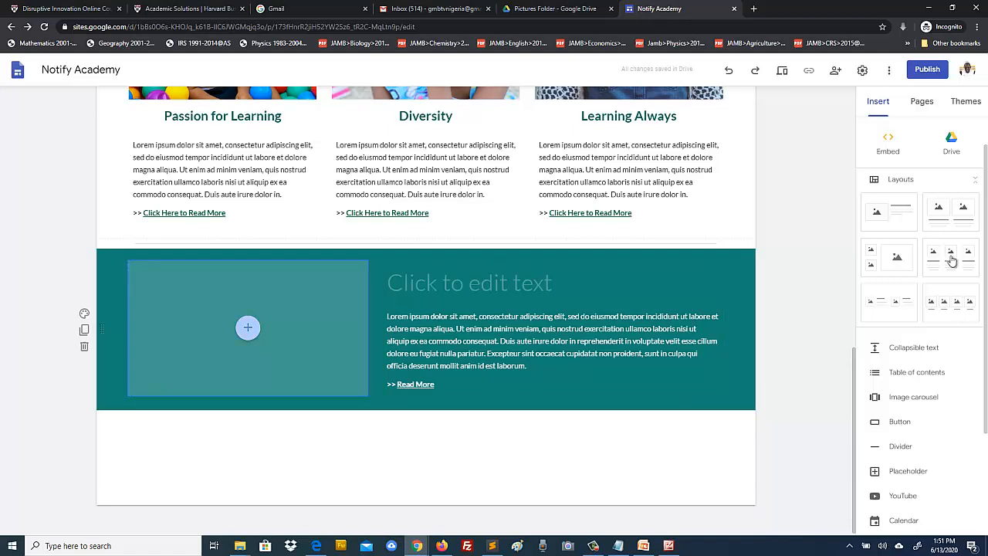
pyautogui.click(248, 329)
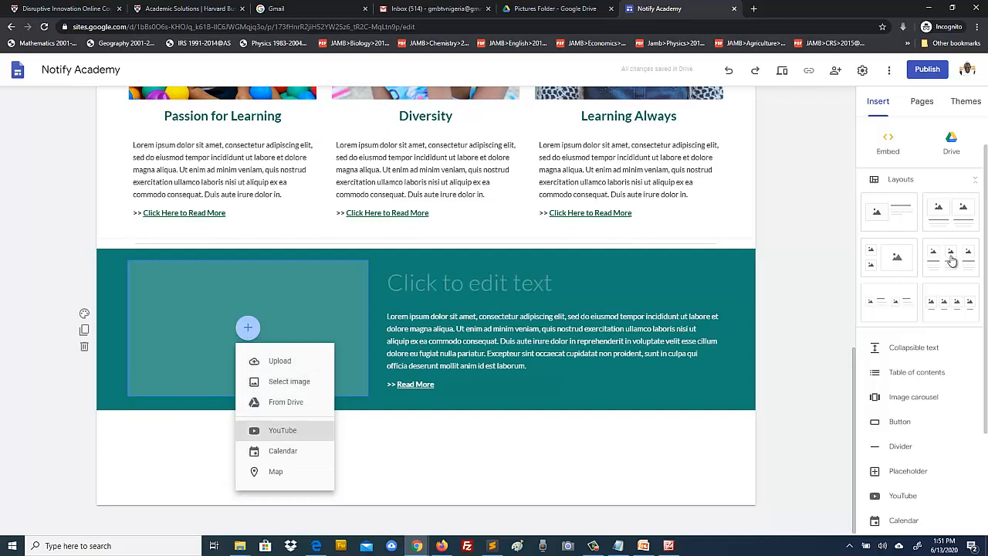
pyautogui.click(282, 430)
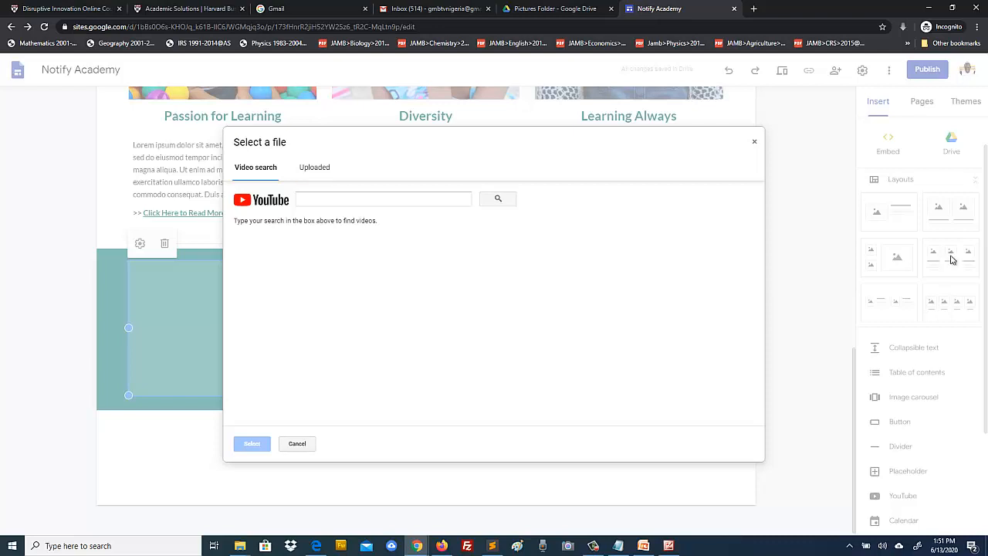
pyautogui.press('Escape')
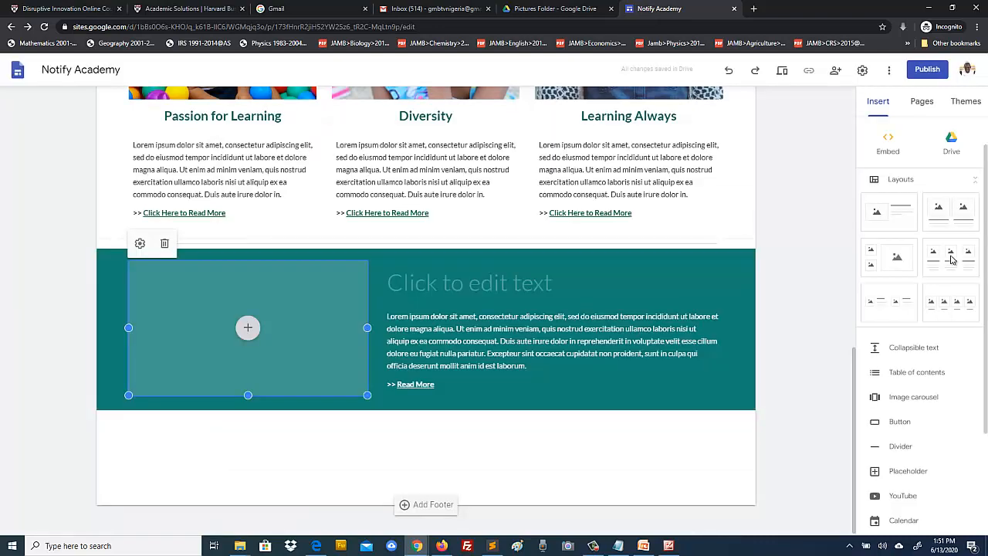
pyautogui.press('Escape')
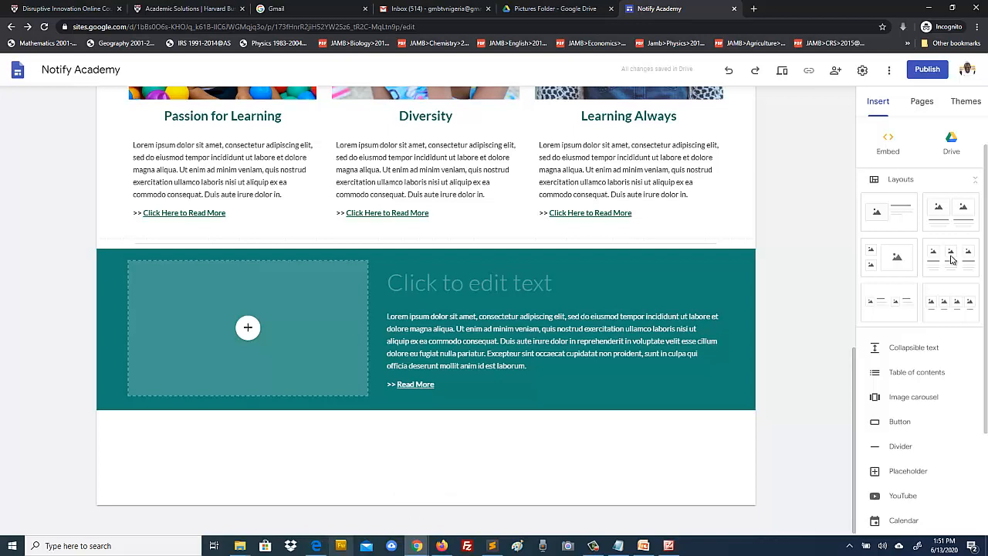
pyautogui.press('super+t')
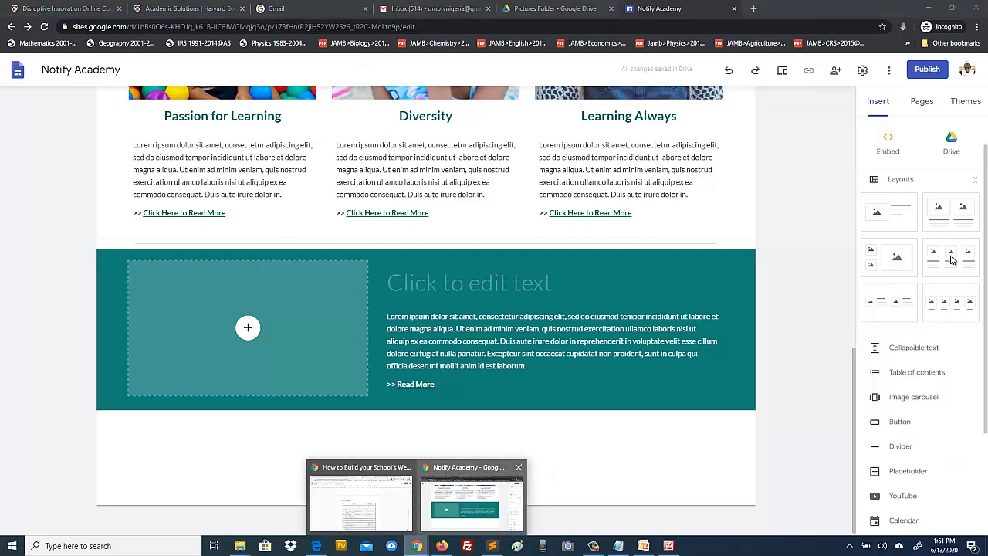
pyautogui.press('Escape')
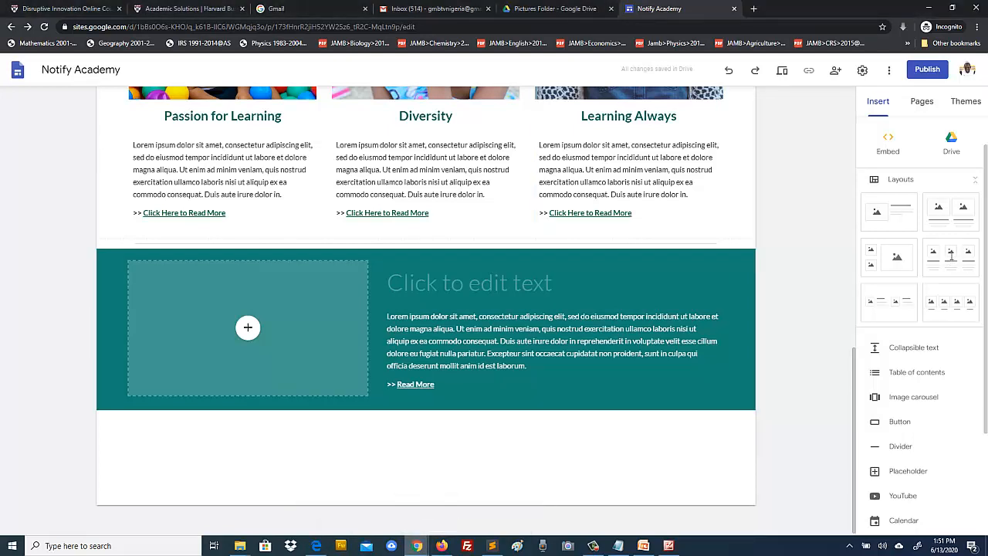
pyautogui.hotkey('ctrl', 't')
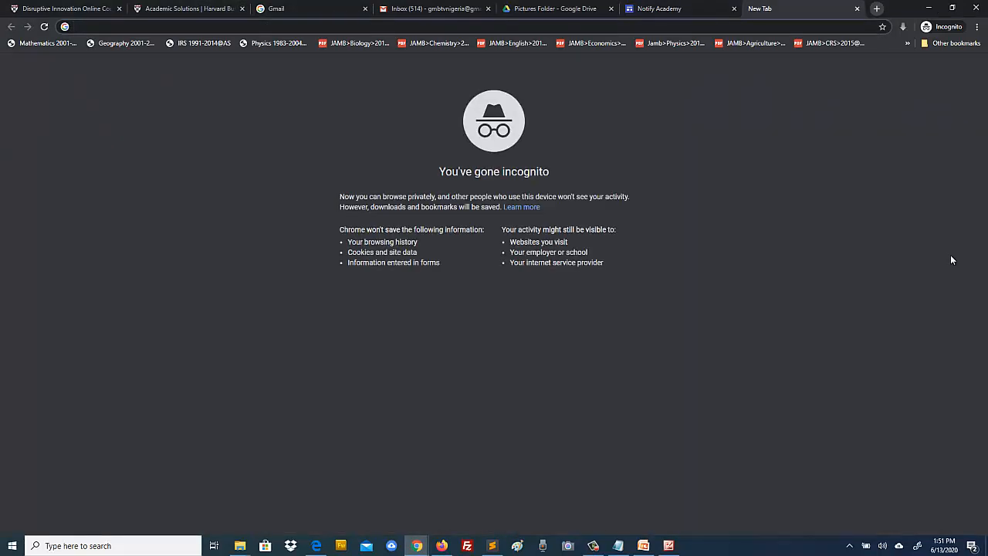
pyautogui.hotkey('ctrl', 'w')
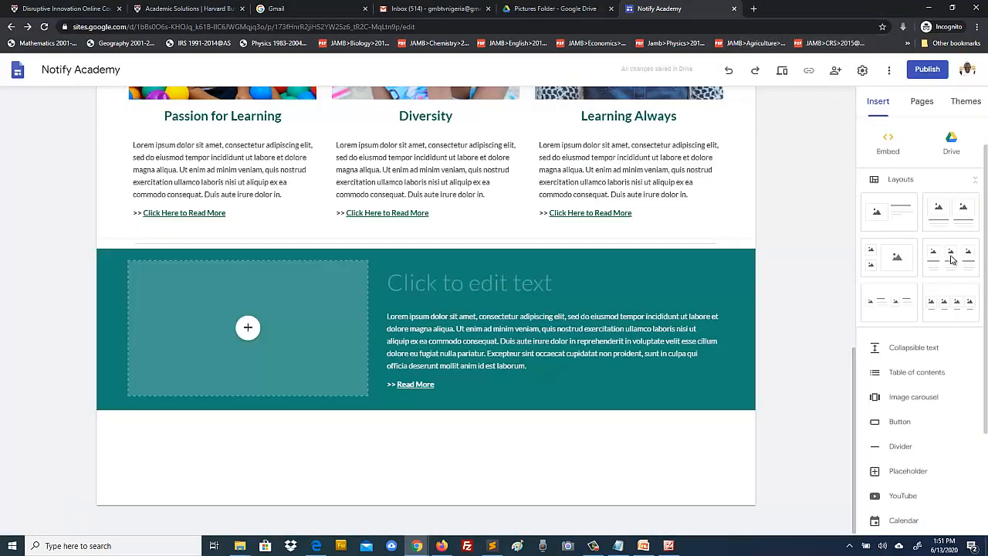
pyautogui.hotkey('ctrl', 'shift', 'Tab')
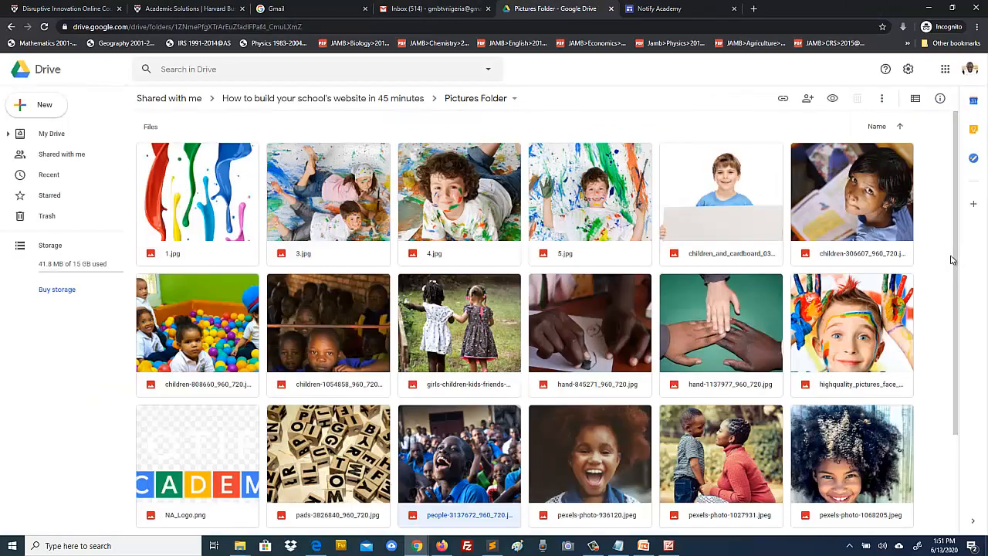
pyautogui.hotkey('ctrl', 'Tab')
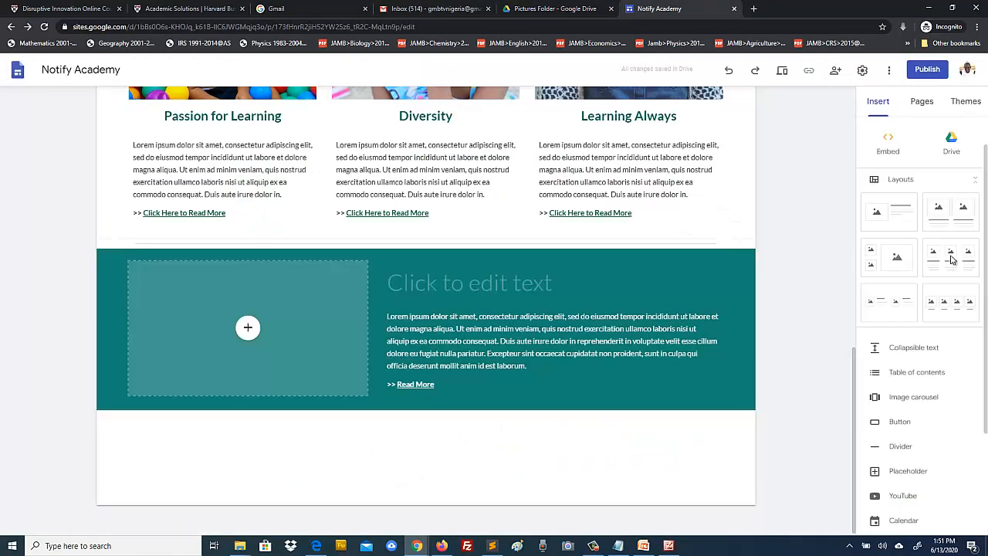
pyautogui.hotkey('ctrl', 'shift', 'Tab')
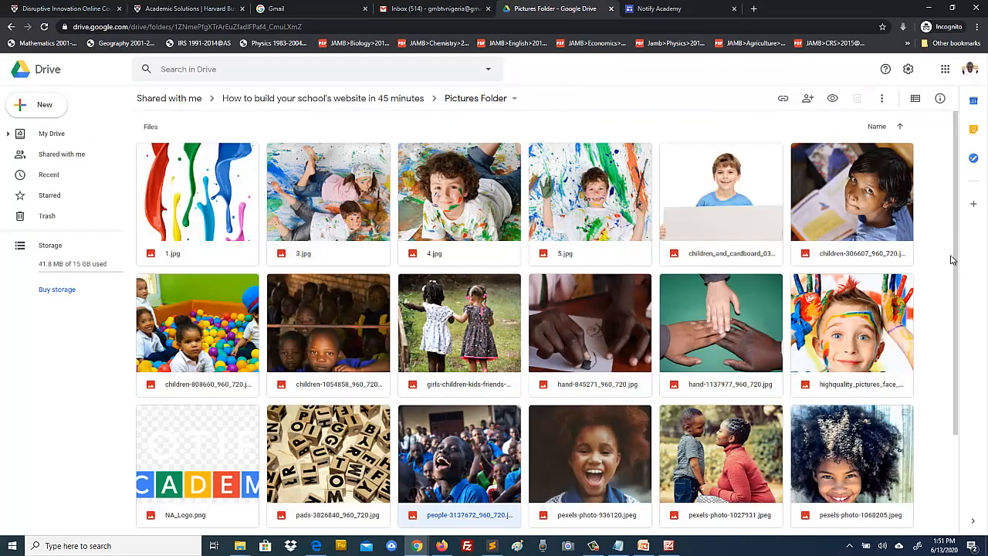
pyautogui.hotkey('ctrl', 'shift', 'Tab')
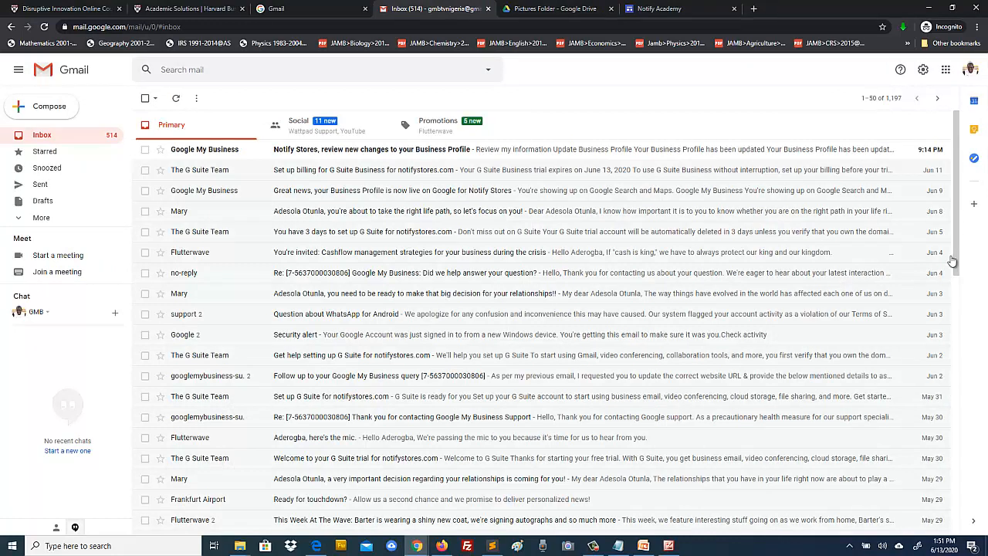
pyautogui.click(946, 69)
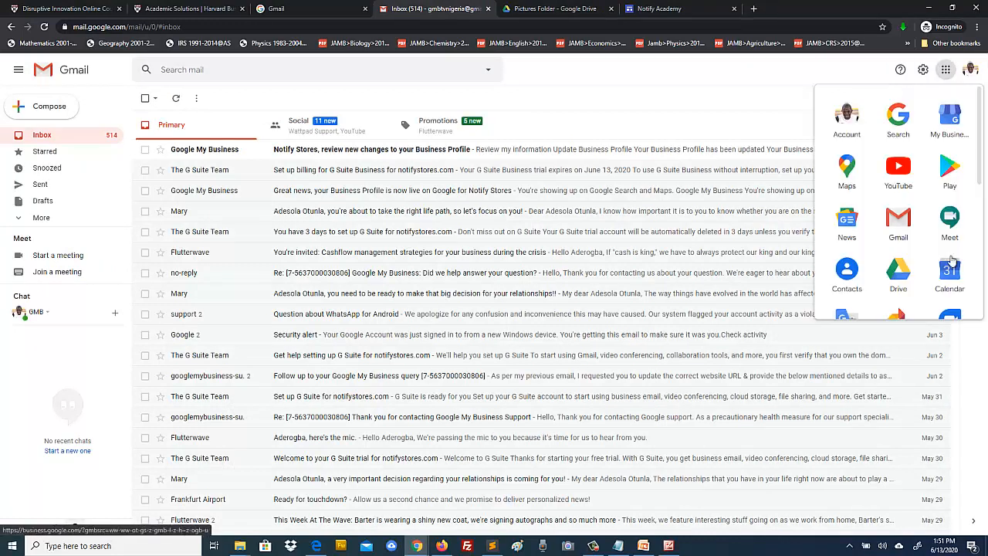
pyautogui.press('Escape')
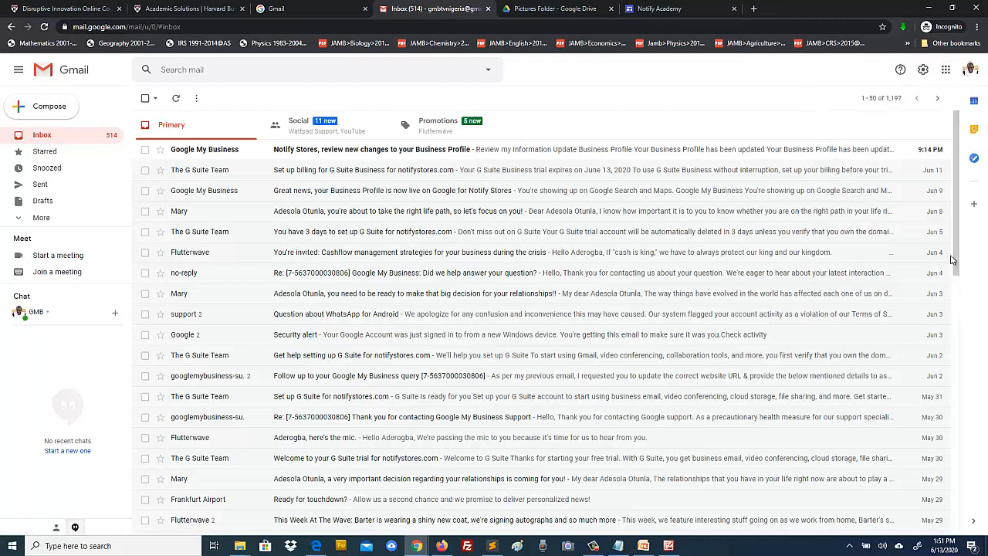
# Step: Open YouTube from the Google apps available in Drive and search for "GBG Start"
pyautogui.hotkey('ctrl', 'Tab')
pyautogui.click(946, 70)
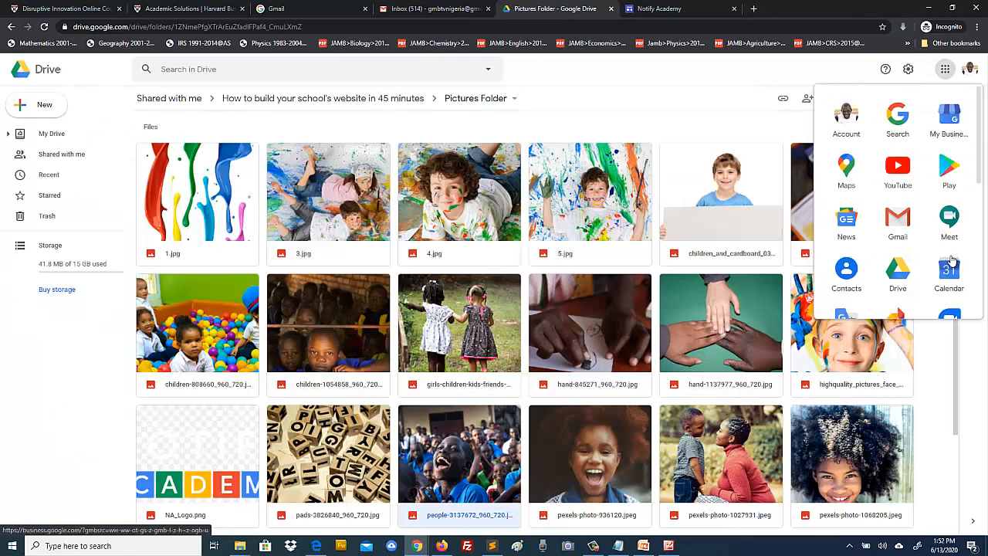
pyautogui.click(898, 170)
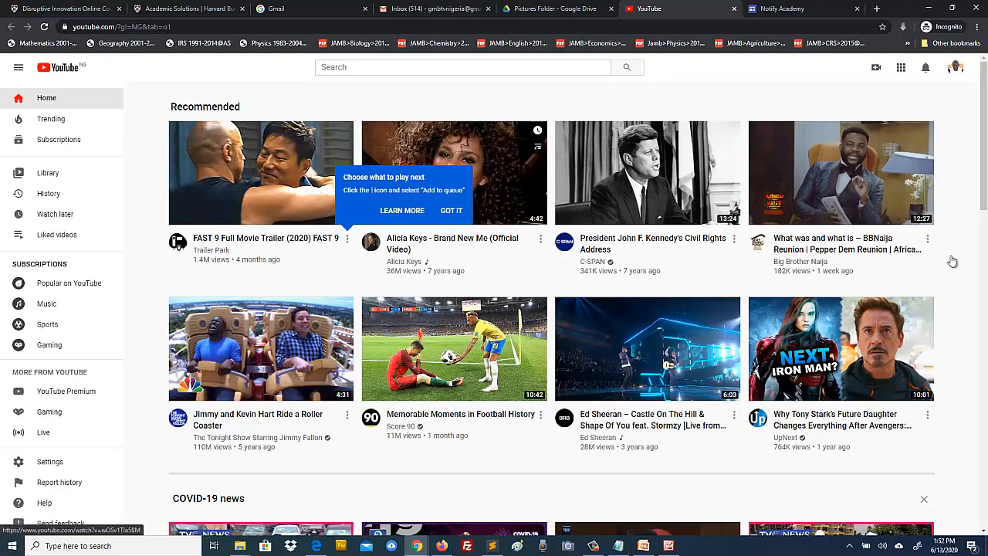
pyautogui.click(452, 211)
pyautogui.click(452, 68)
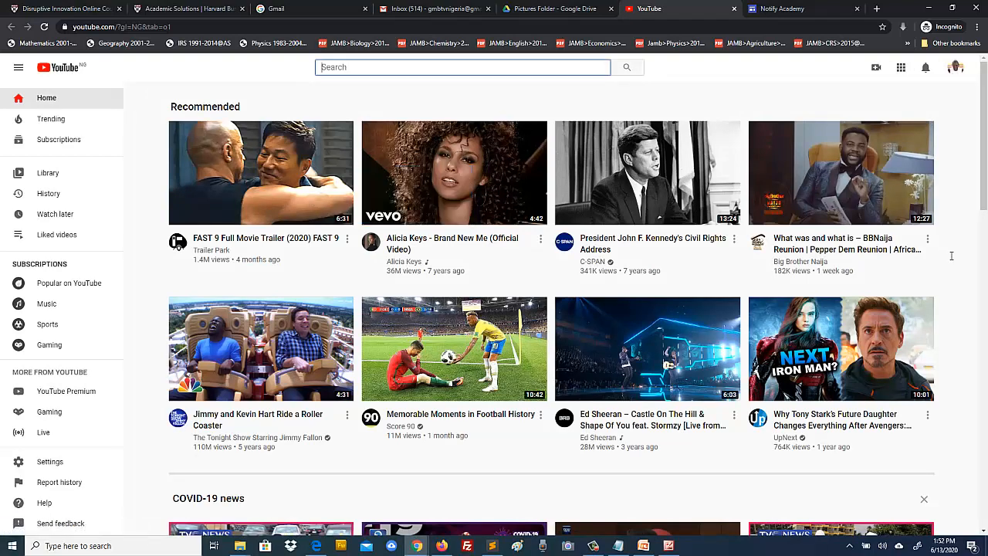
pyautogui.write('GBG')
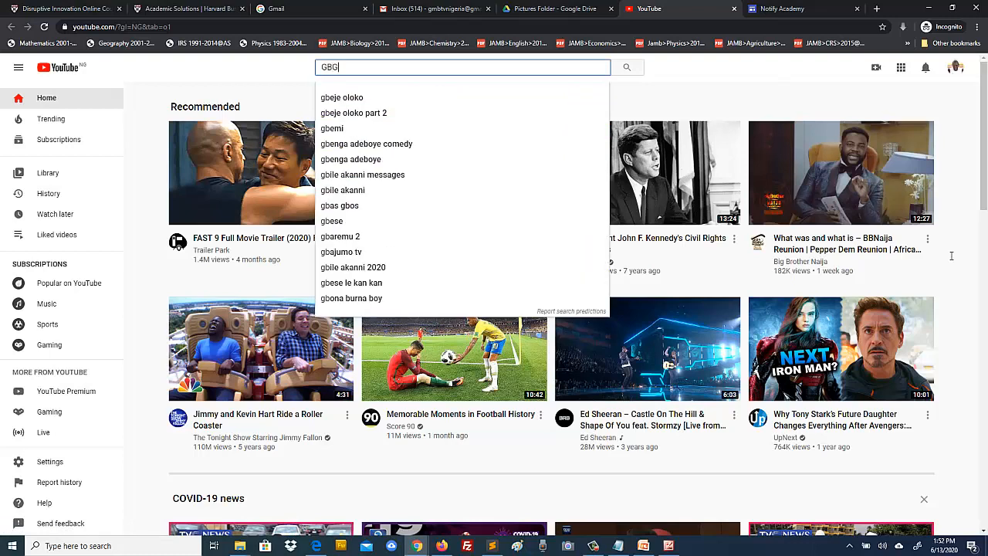
pyautogui.write(' Start')
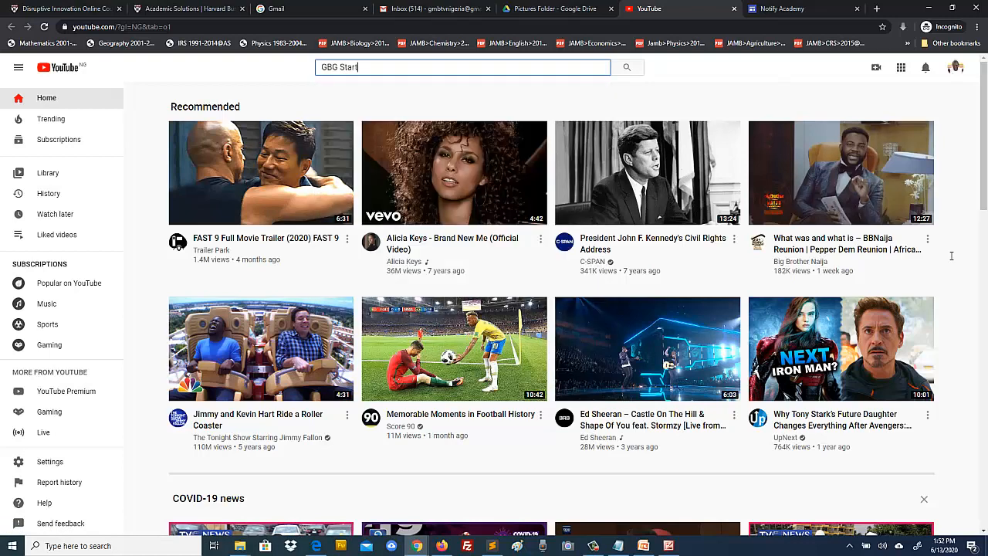
pyautogui.press('Return')
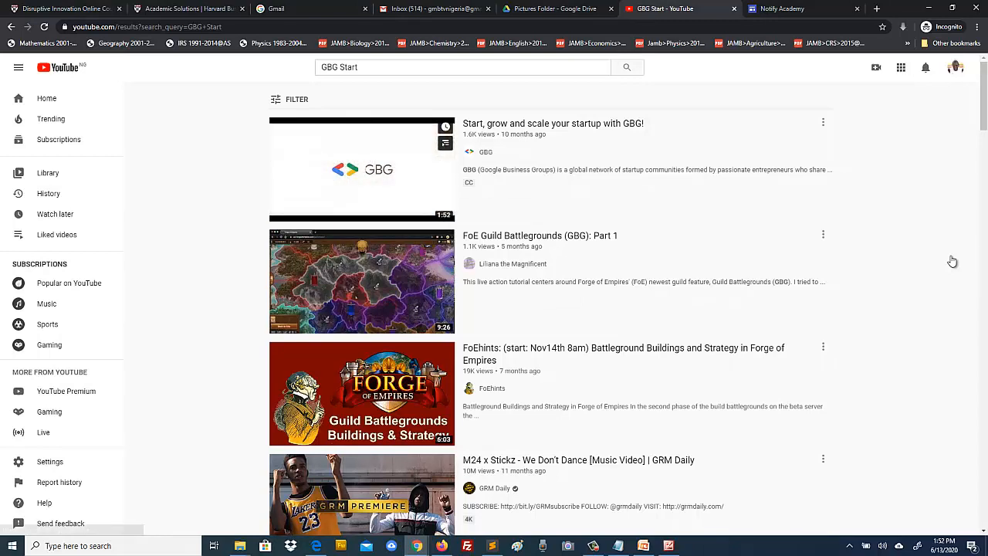
# Step: Open the video "Start, grow and scale your startup with GBG!", pause it and copy its full web address
pyautogui.click(362, 169)
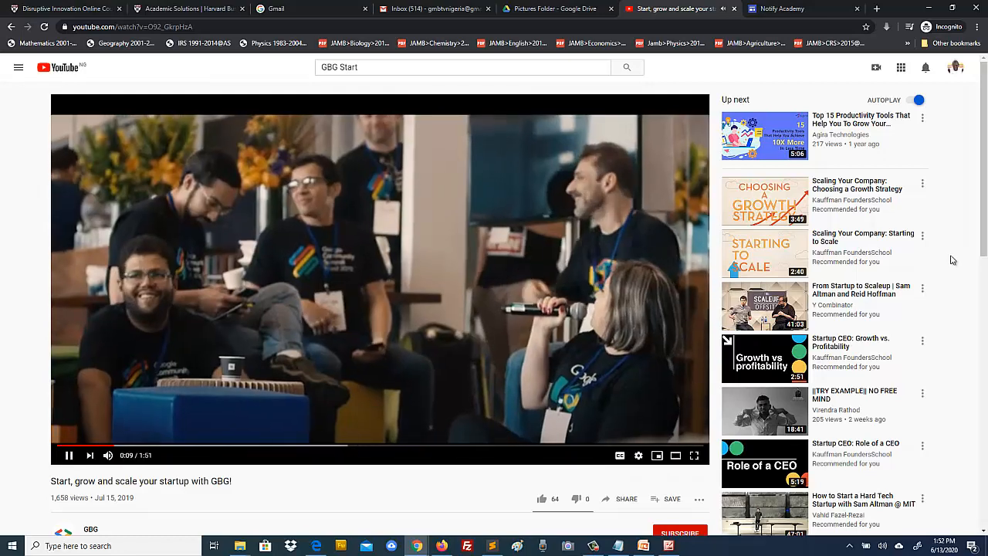
pyautogui.press('space')
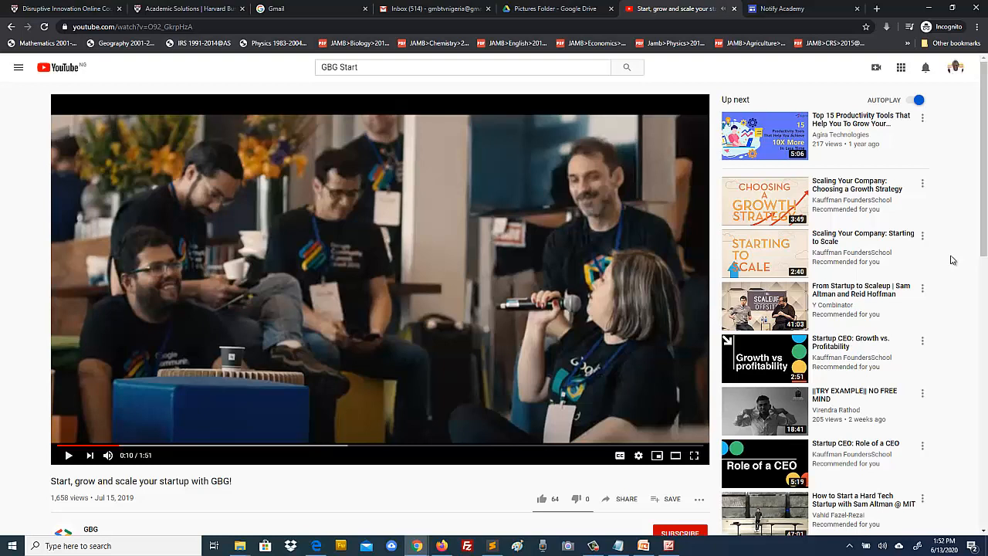
pyautogui.hotkey('ctrl', 'l')
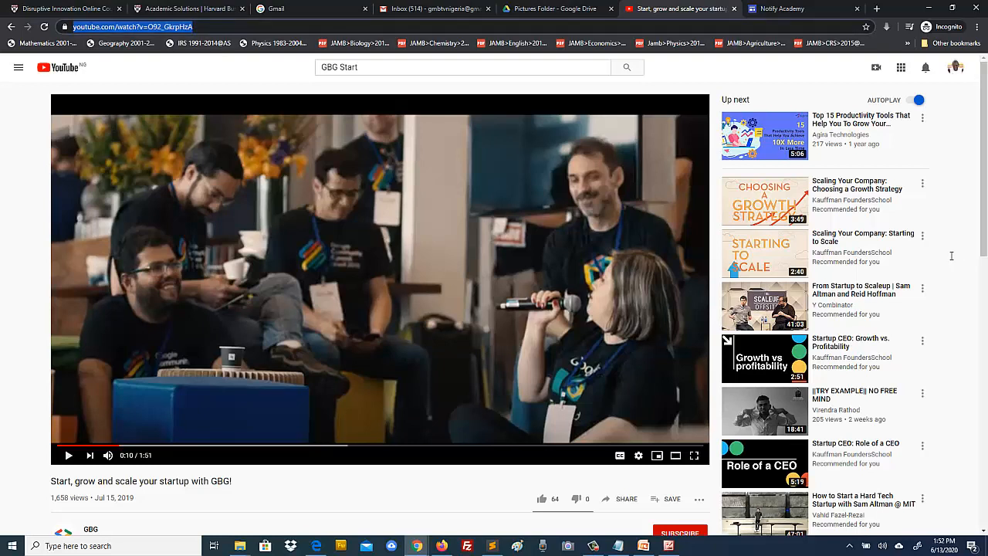
pyautogui.press('End')
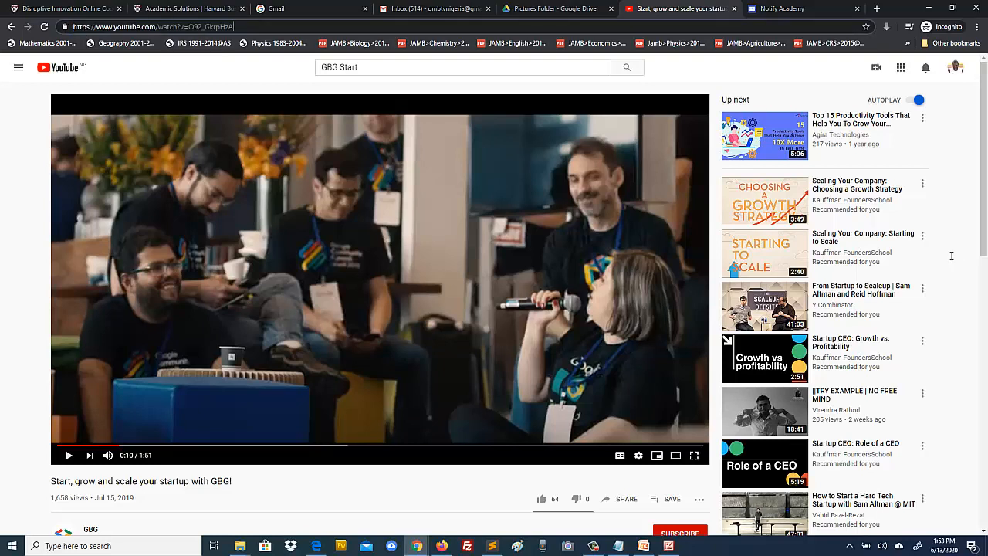
pyautogui.hotkey('ctrl', 'a')
pyautogui.hotkey('ctrl', 'c')
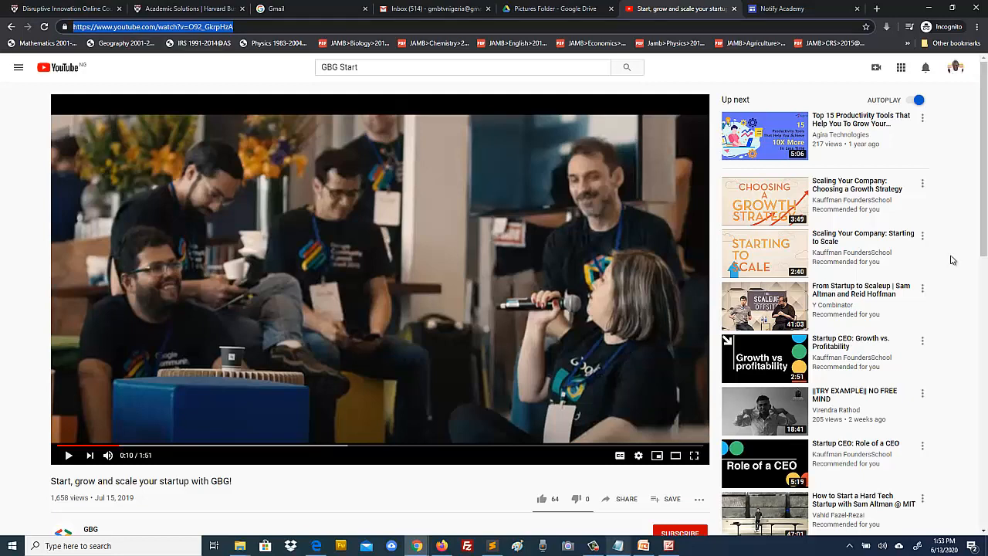
# Step: Switch to Notepad, replace "sites.google.com" with the copied video address and show it selected in a maximized window
pyautogui.click(618, 546)
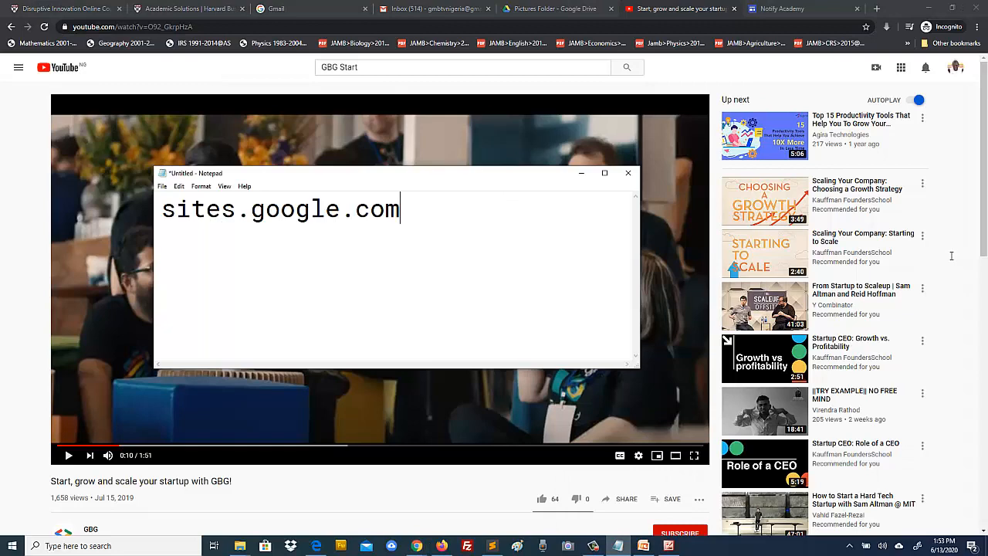
pyautogui.hotkey('shift', 'Left')
pyautogui.hotkey('shift', 'Left')
pyautogui.hotkey('shift', 'Left')
pyautogui.hotkey('shift', 'Left')
pyautogui.hotkey('shift', 'Left')
pyautogui.hotkey('shift', 'Left')
pyautogui.hotkey('shift', 'Left')
pyautogui.hotkey('shift', 'Left')
pyautogui.hotkey('shift', 'Left')
pyautogui.hotkey('shift', 'Left')
pyautogui.hotkey('shift', 'Left')
pyautogui.hotkey('shift', 'Left')
pyautogui.hotkey('shift', 'Left')
pyautogui.hotkey('shift', 'Left')
pyautogui.hotkey('shift', 'Left')
pyautogui.hotkey('shift', 'Left')
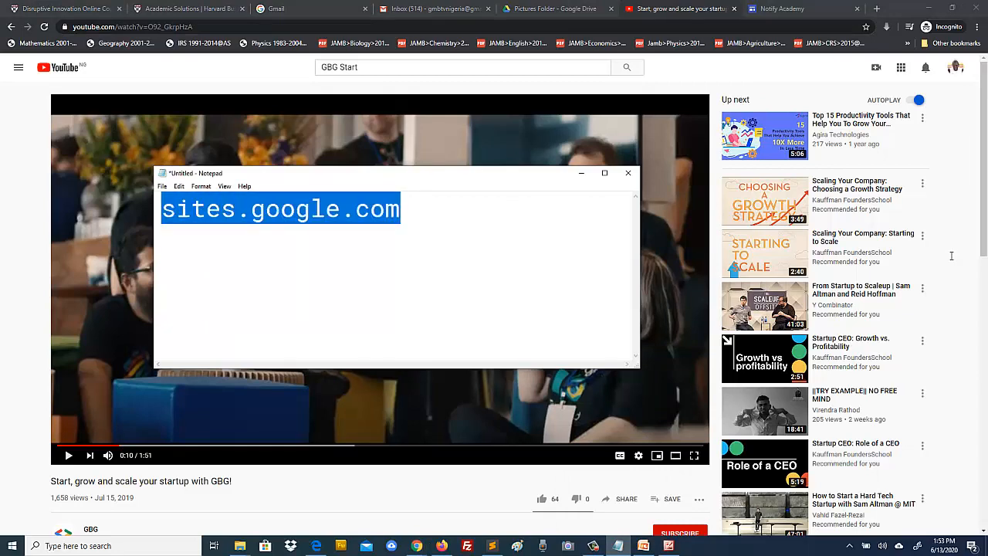
pyautogui.hotkey('ctrl', 'v')
pyautogui.press('super+Up')
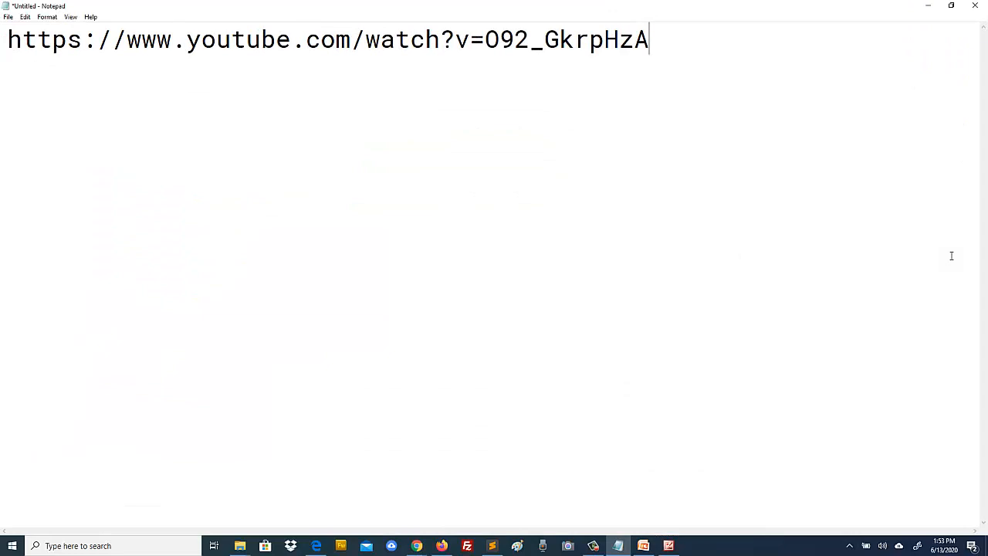
pyautogui.hotkey('ctrl', 'a')
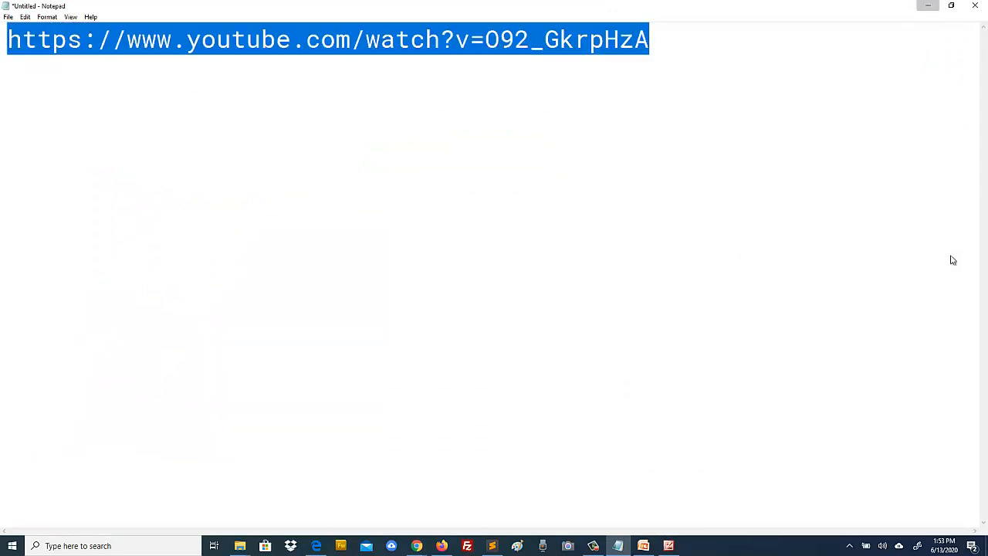
pyautogui.hotkey('alt', 'Tab')
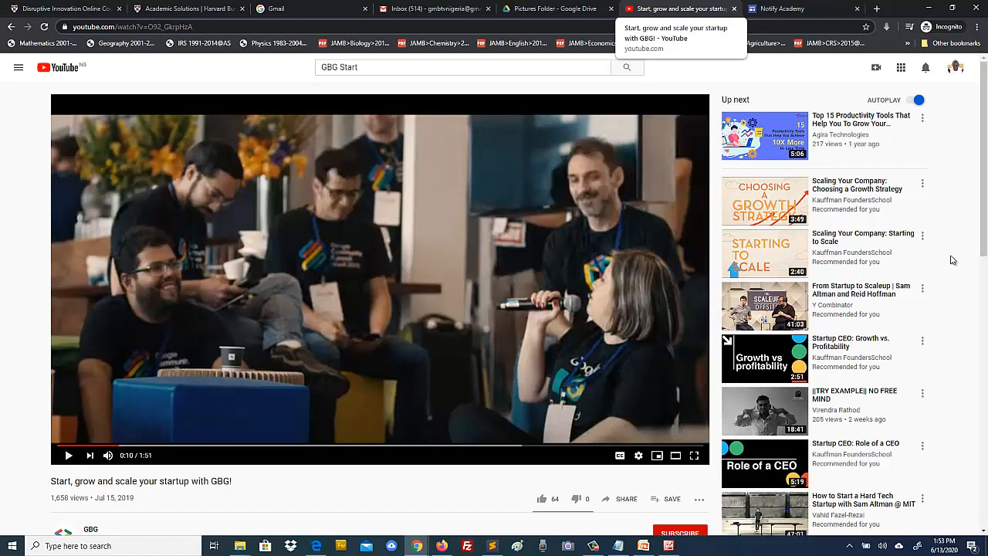
pyautogui.hotkey('ctrl', 'Tab')
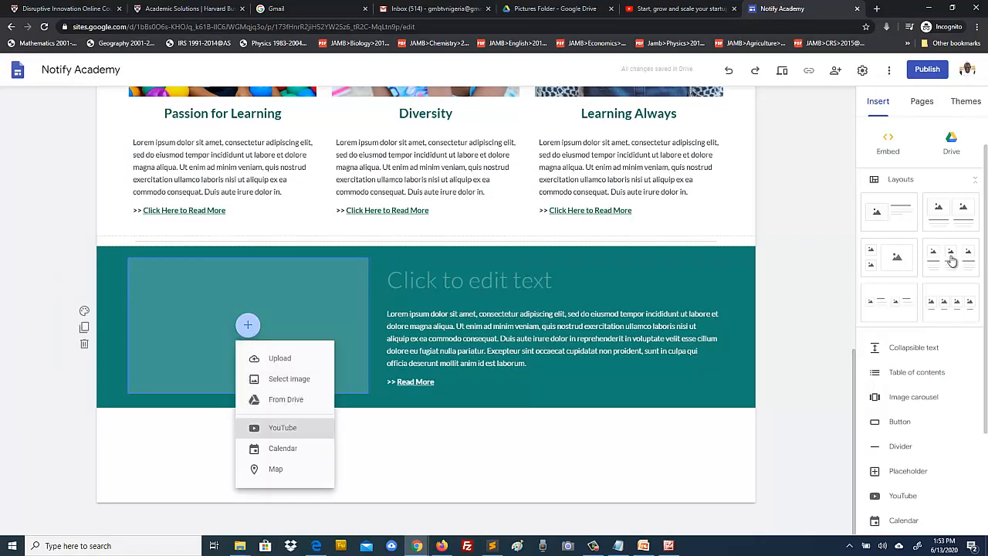
pyautogui.click(282, 428)
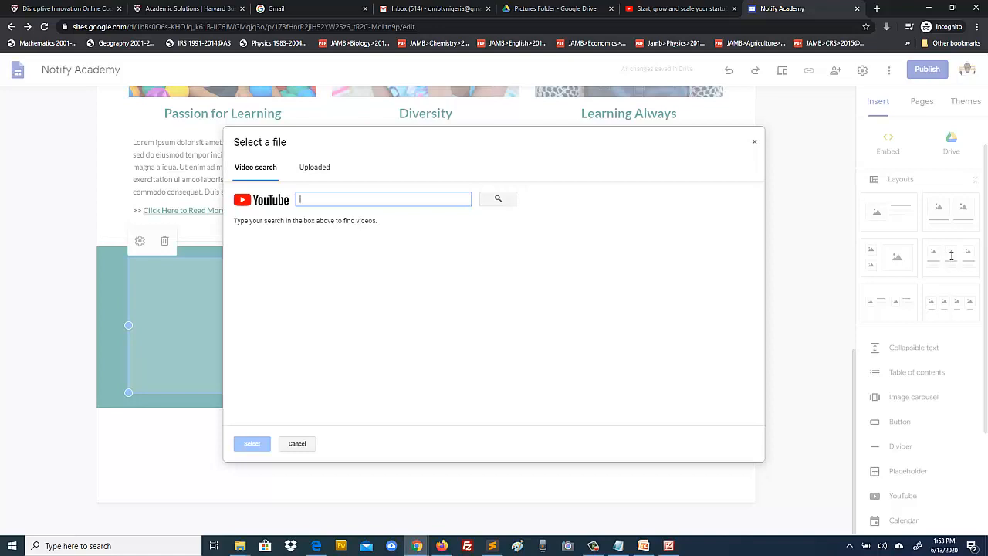
pyautogui.write('https://www.youtube.com/watch?v=OS2_GkrpHzA')
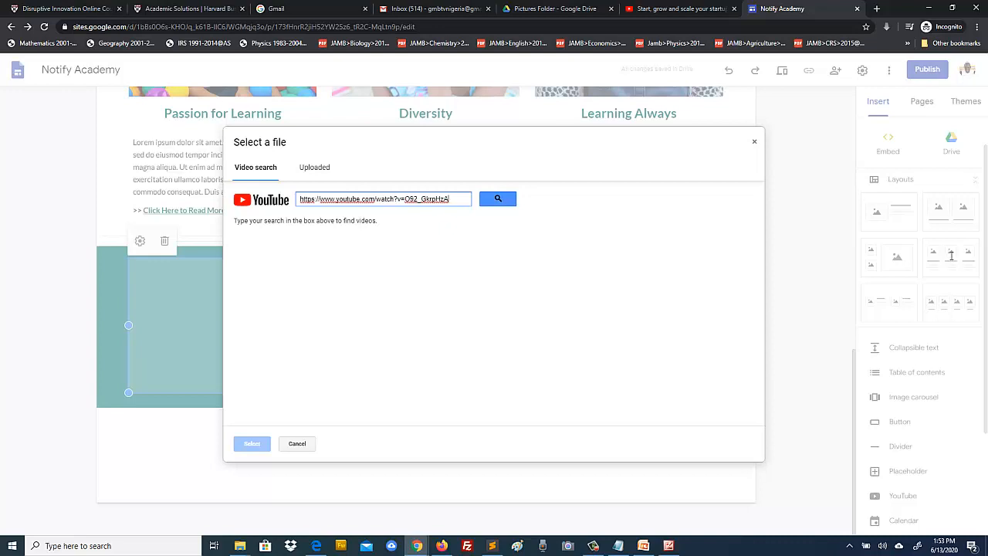
pyautogui.press('Tab')
pyautogui.press('Return')
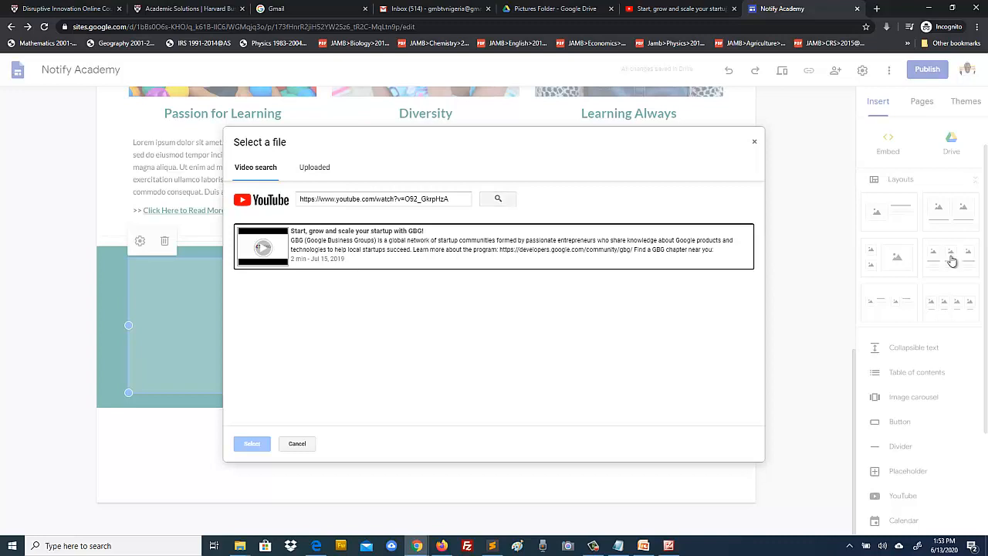
pyautogui.press('Return')
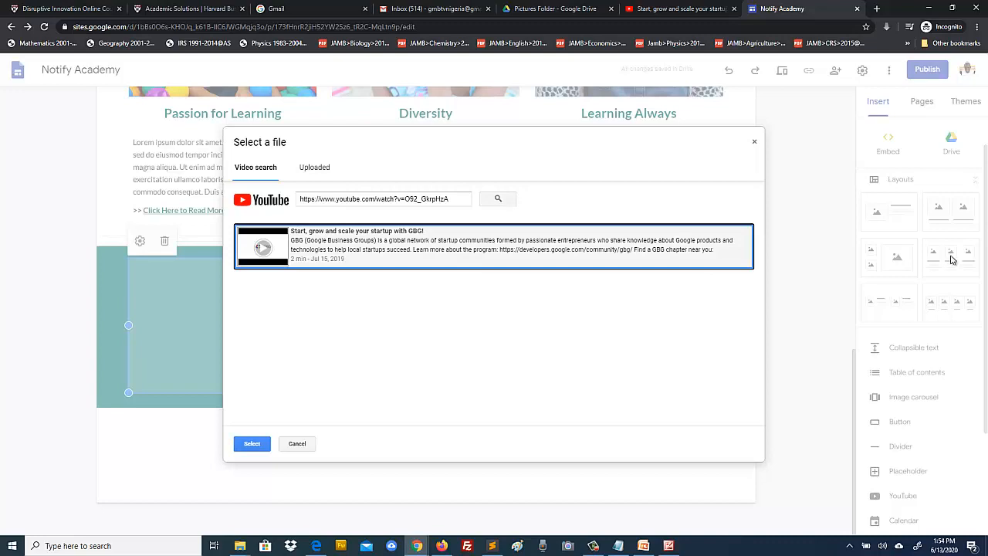
pyautogui.press('Return')
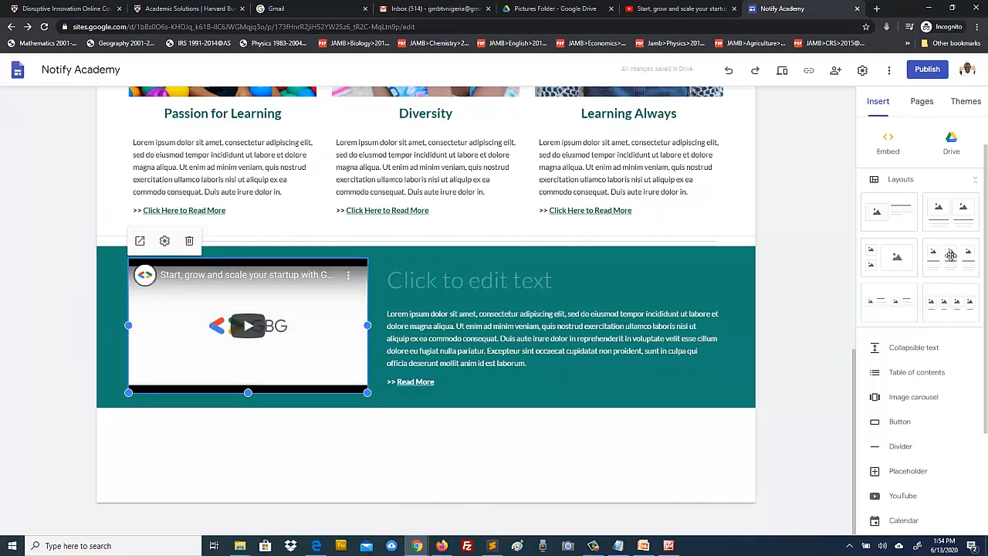
# Step: Preview the home page from its header down to the embedded video in the teal section, and return to editing
pyautogui.scroll(3, 426, 311)
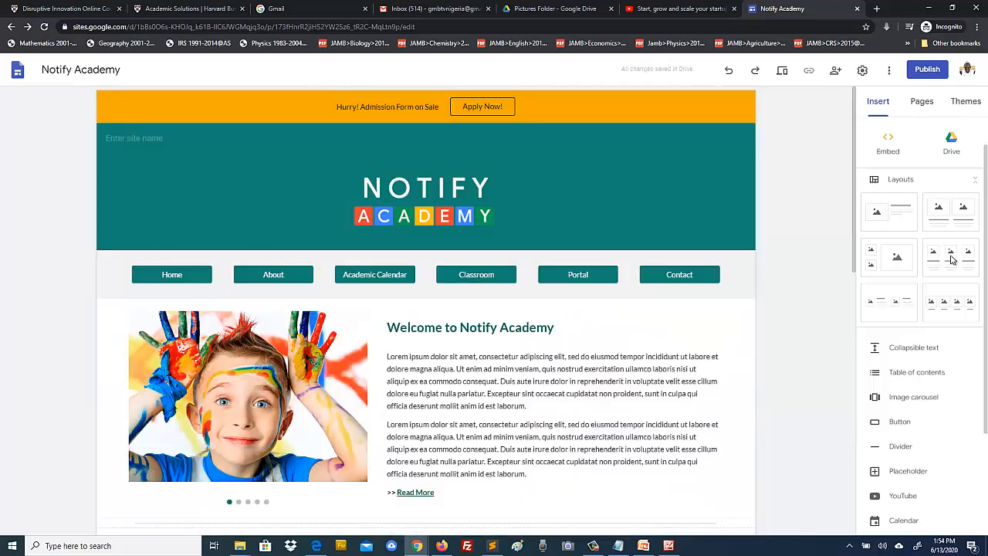
pyautogui.hotkey('ctrl', 'shift', 'p')
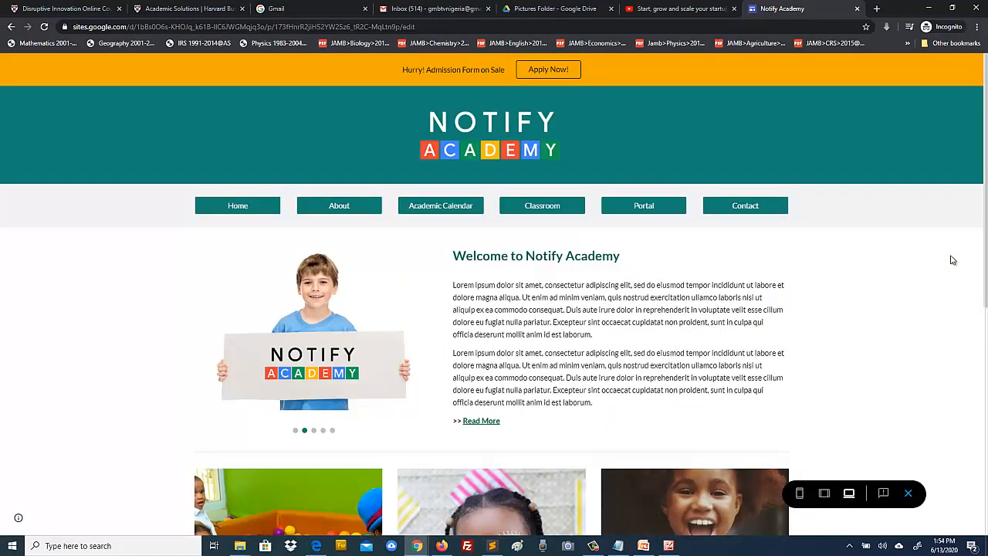
pyautogui.scroll(-5, 953, 261)
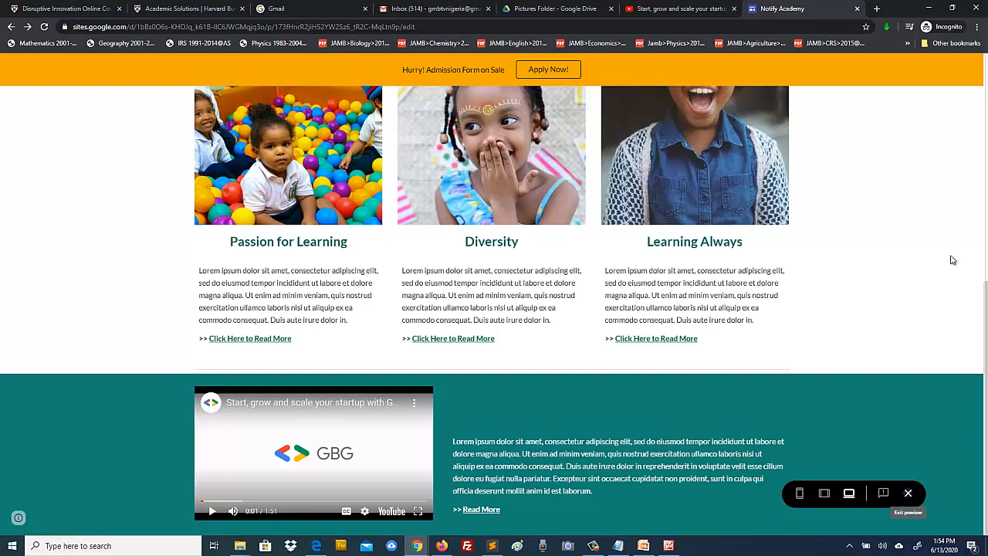
pyautogui.press('Escape')
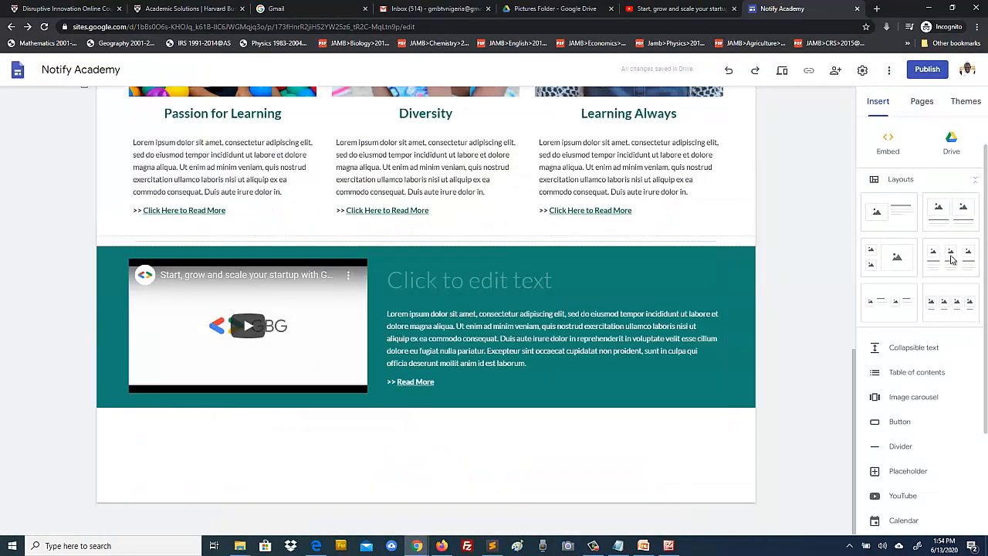
# Step: Copy the video's title from its YouTube page, replace the web address in Notepad with it and select the pasted title
pyautogui.hotkey('ctrl', 'shift', 'Tab')
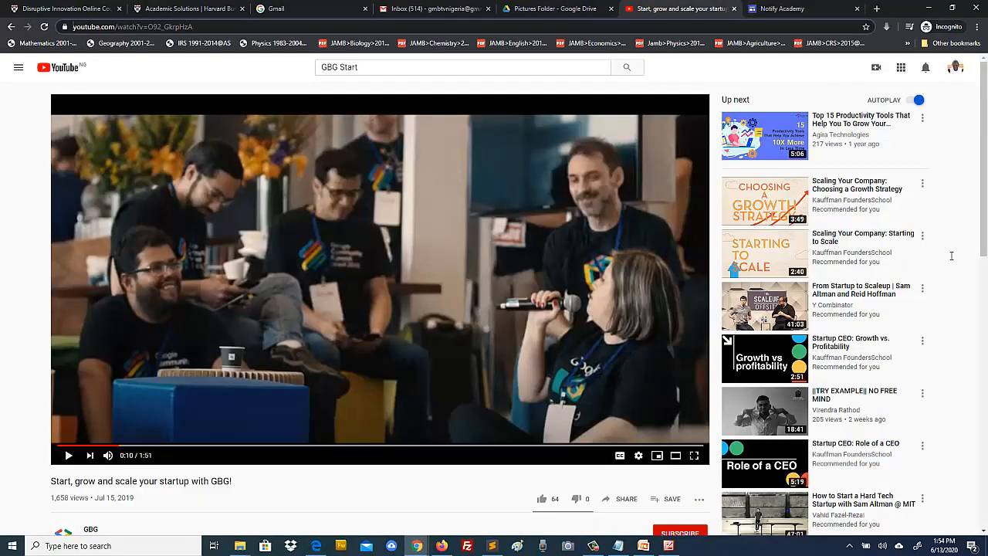
pyautogui.moveTo(51, 481); pyautogui.dragTo(231, 481)
pyautogui.hotkey('ctrl', 'c')
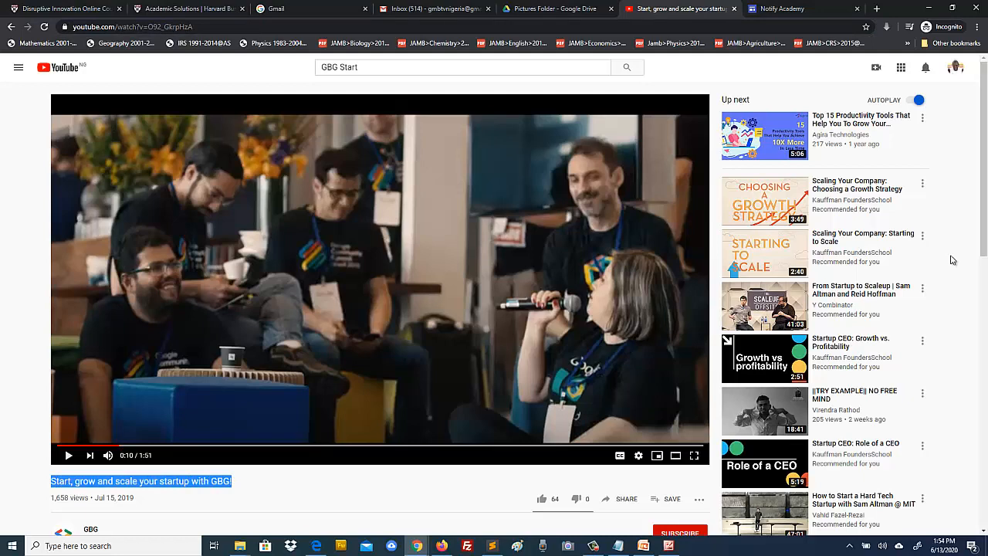
pyautogui.click(618, 546)
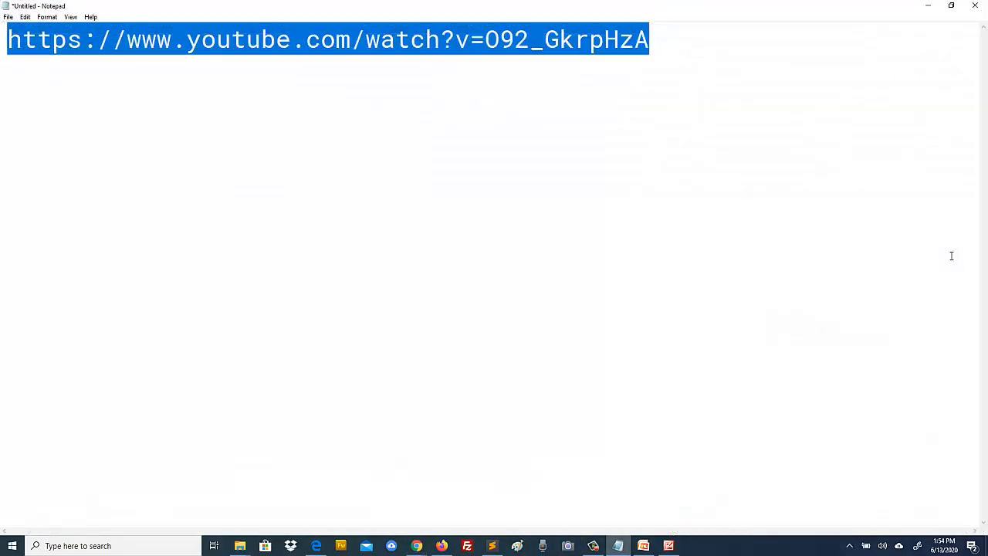
pyautogui.hotkey('ctrl', 'v')
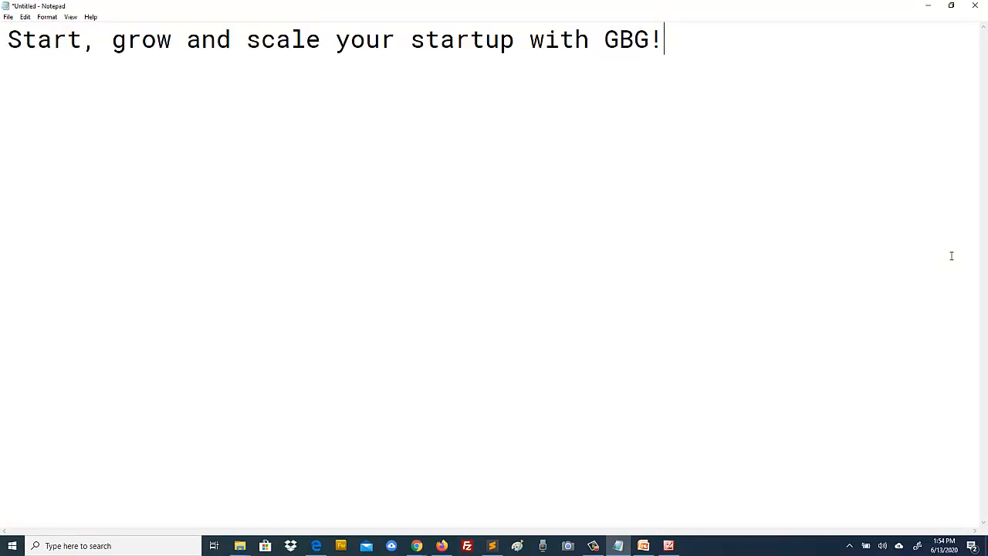
pyautogui.hotkey('ctrl', 'a')
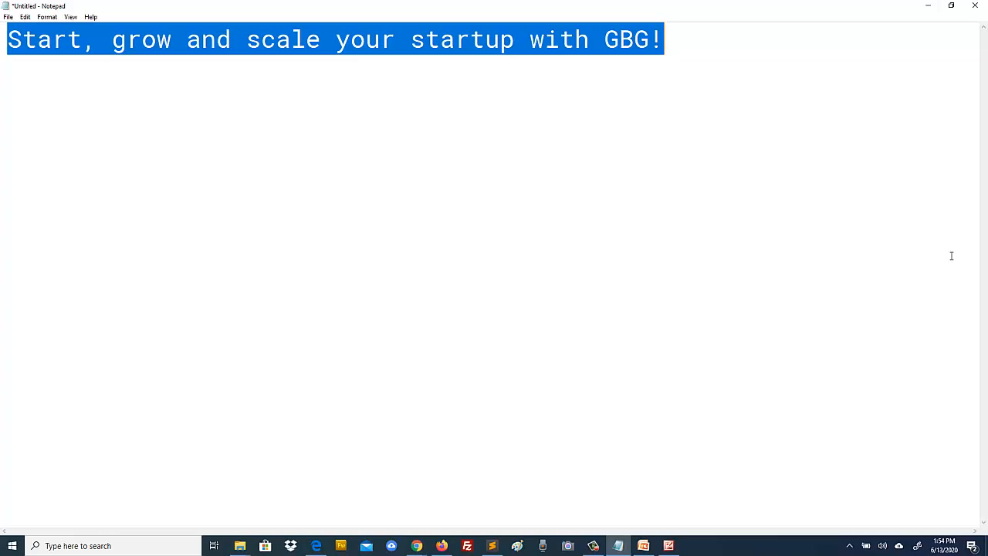
# Step: Return to the Notify Academy site editor and enter "Start, grow and scale your startup with GBG!" as the title beside the video
pyautogui.click(417, 546)
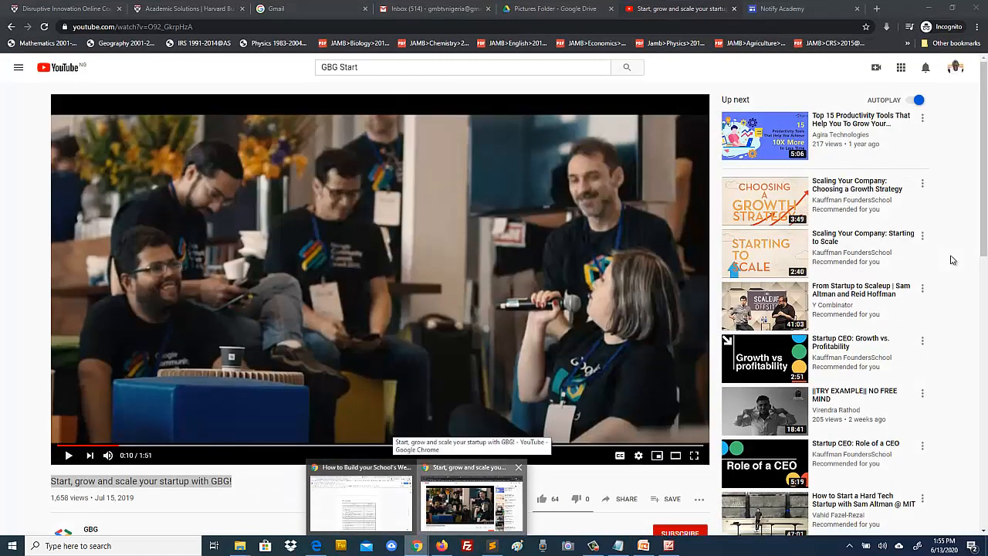
pyautogui.click(471, 504)
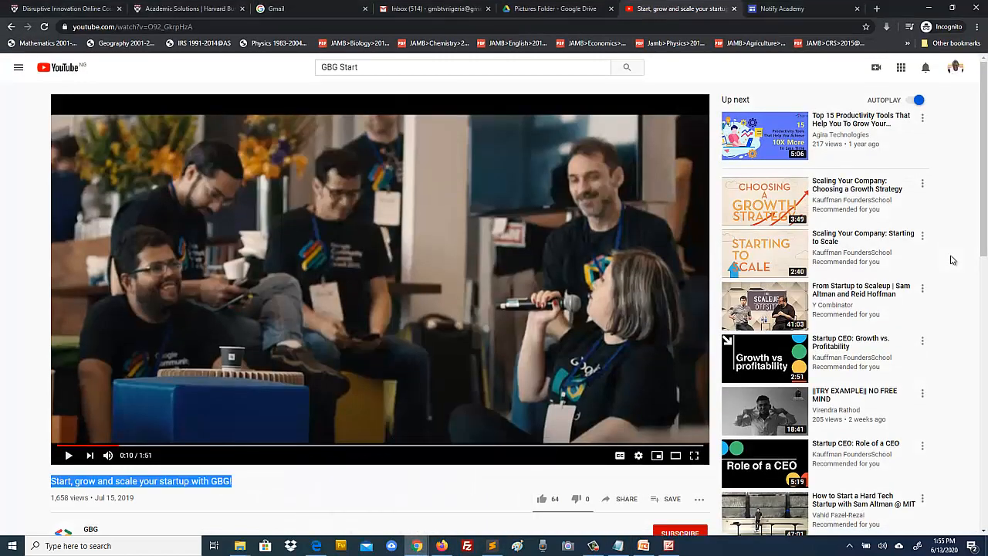
pyautogui.click(783, 9)
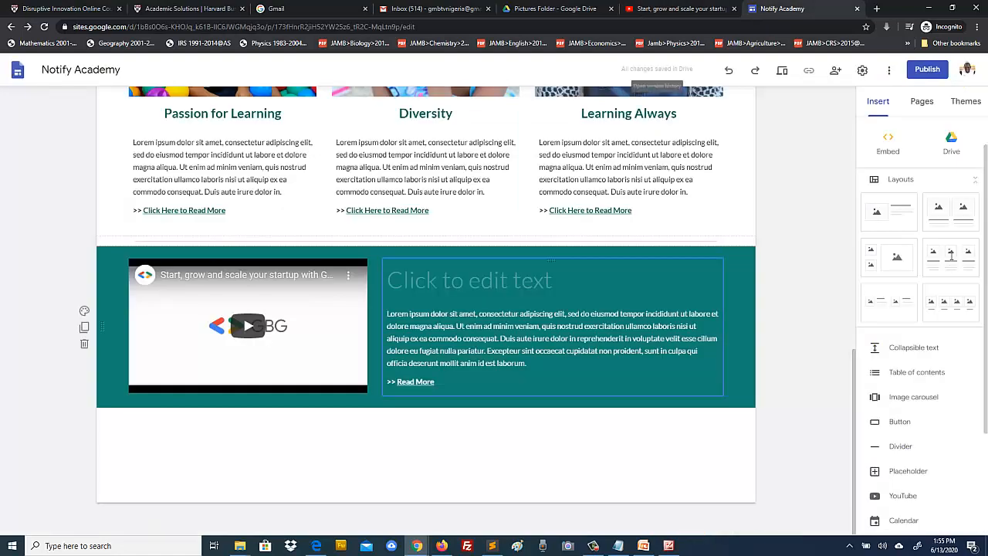
pyautogui.click(470, 281)
pyautogui.hotkey('ctrl', 'v')
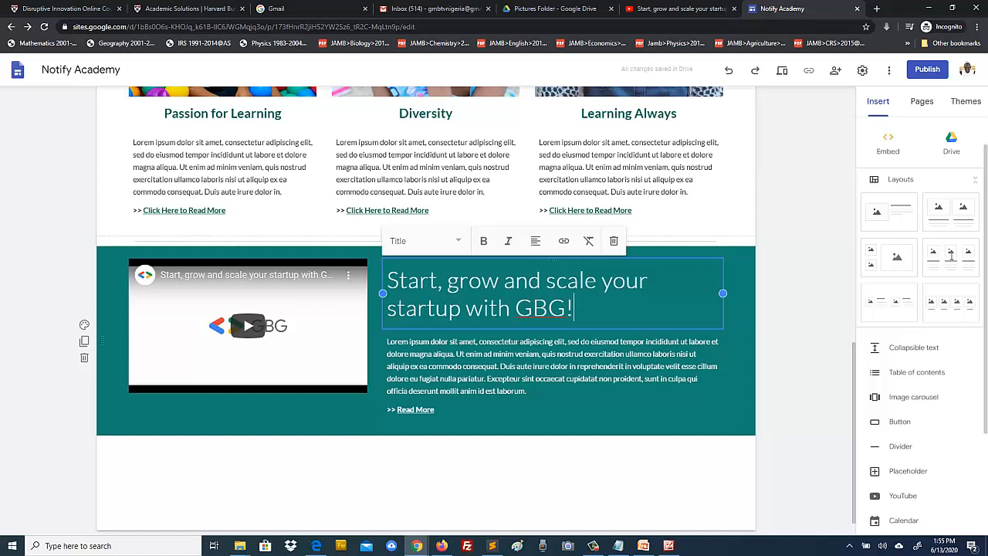
# Step: Make the title beside the video bold, change its text style to Heading and leave the text box
pyautogui.moveTo(575, 309); pyautogui.dragTo(387, 280)
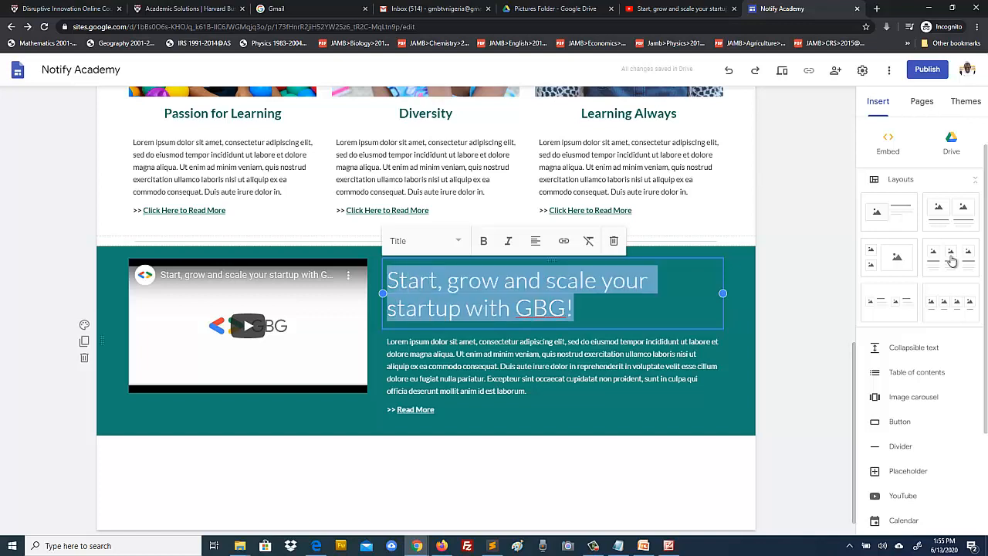
pyautogui.click(483, 241)
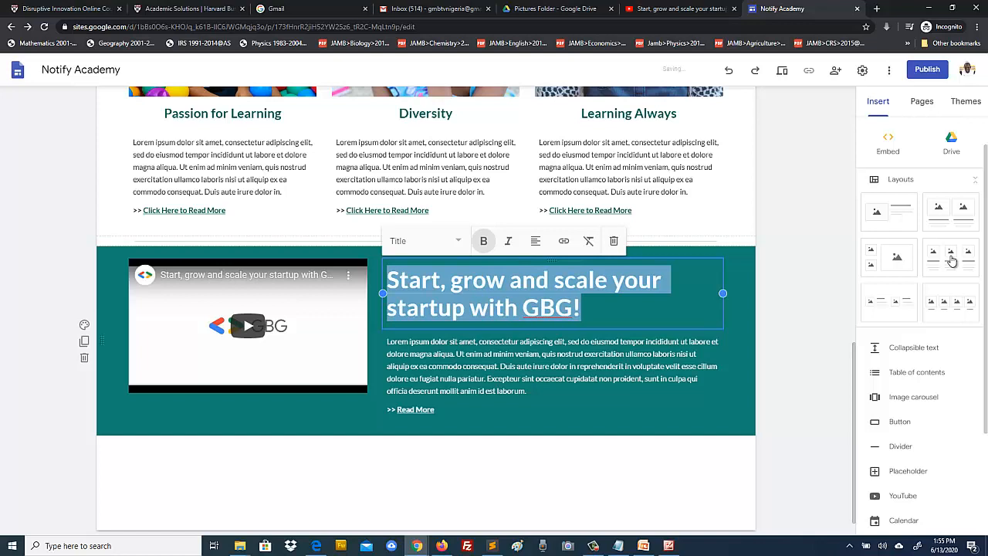
pyautogui.click(807, 340)
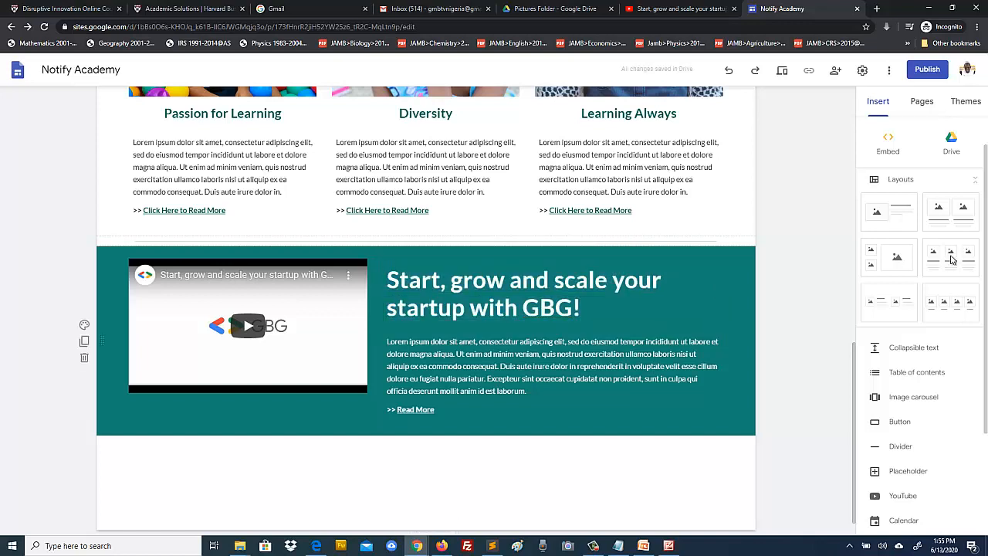
pyautogui.click(454, 307)
pyautogui.press('End')
pyautogui.hotkey('ctrl', 'a')
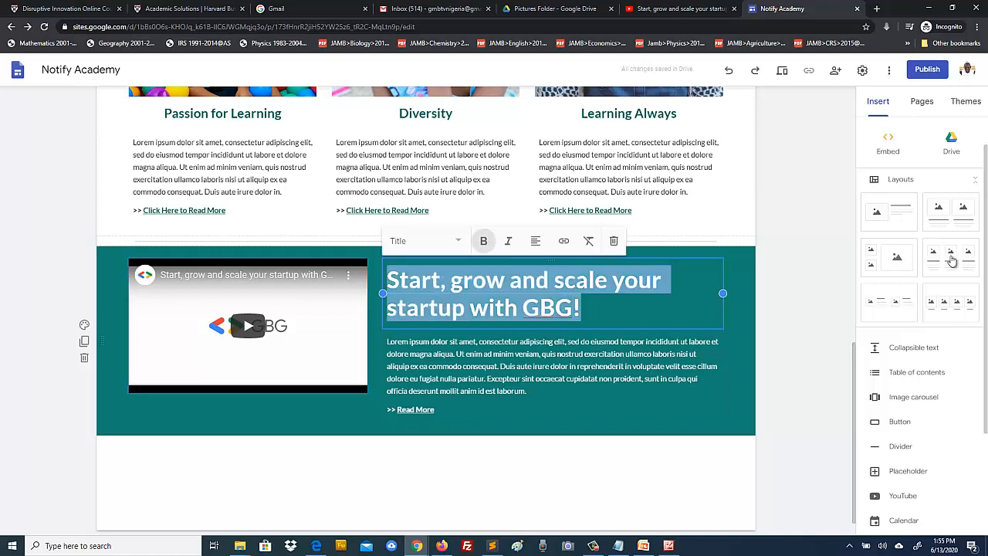
pyautogui.click(427, 240)
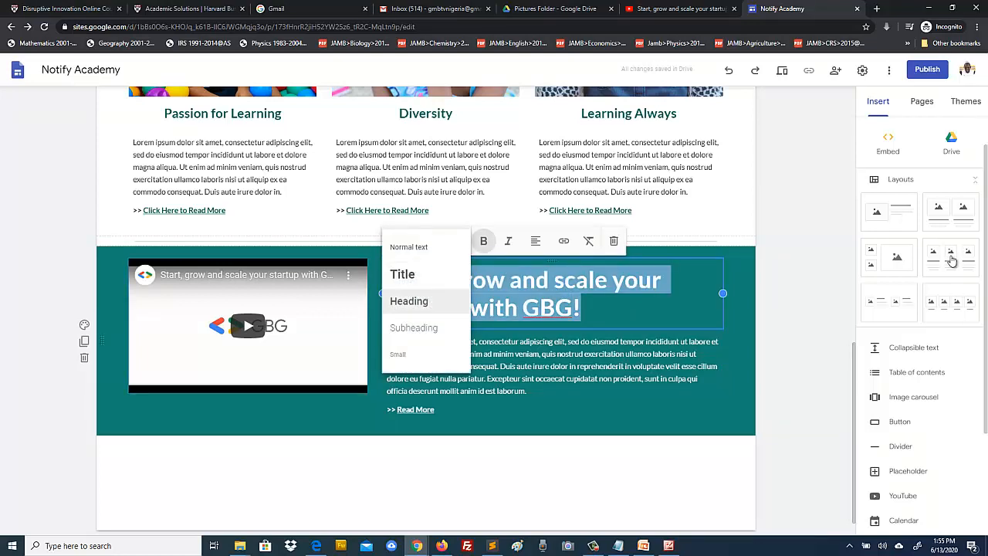
pyautogui.click(409, 301)
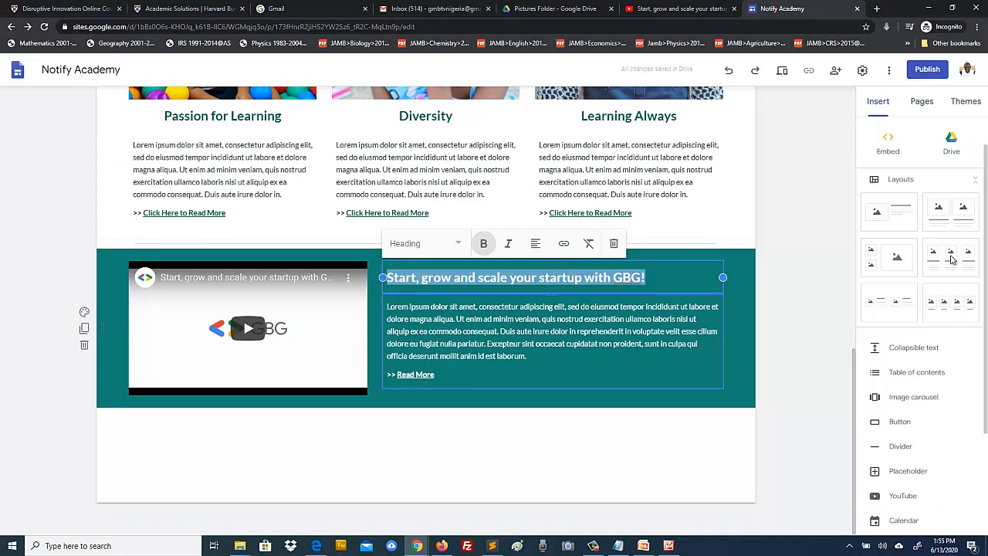
pyautogui.click(494, 456)
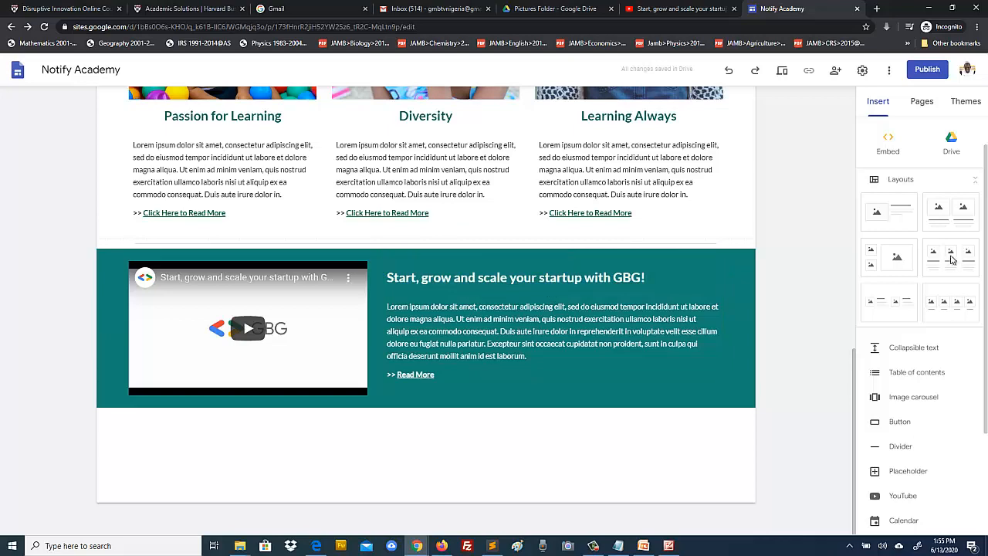
# Step: Preview the home page down to the video section and switch to the middle section mockup in Microsoft Office Picture Manager for comparison
pyautogui.scroll(8, 426, 309)
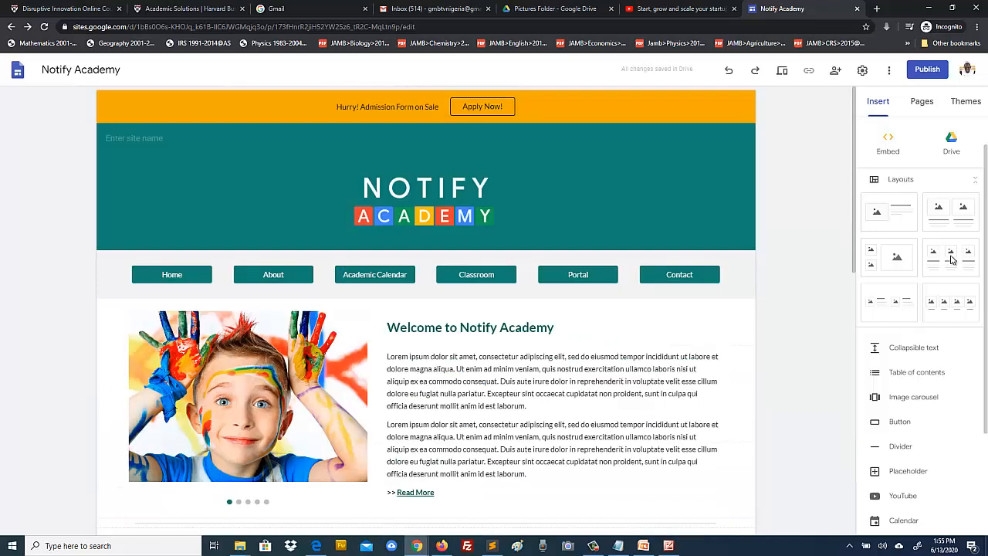
pyautogui.click(782, 70)
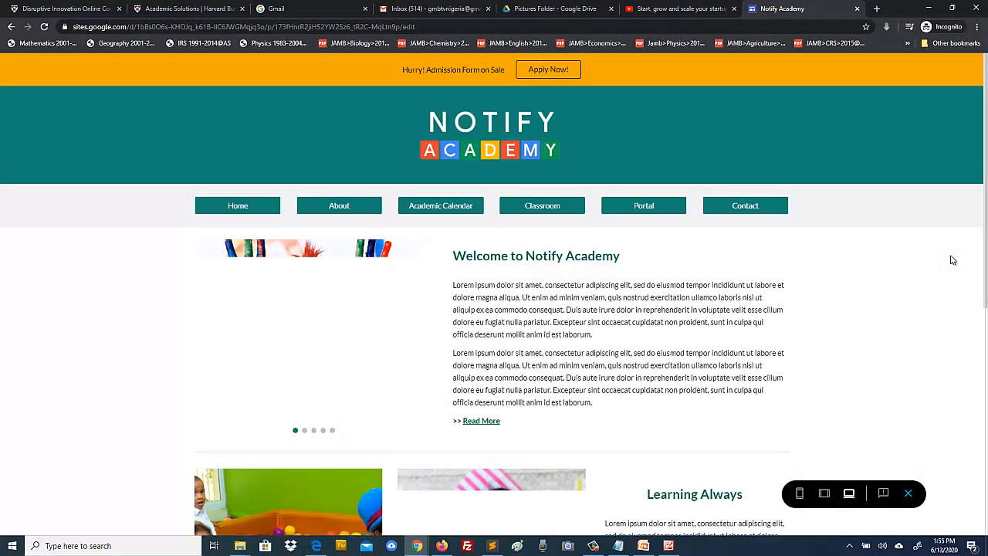
pyautogui.scroll(-5, 954, 260)
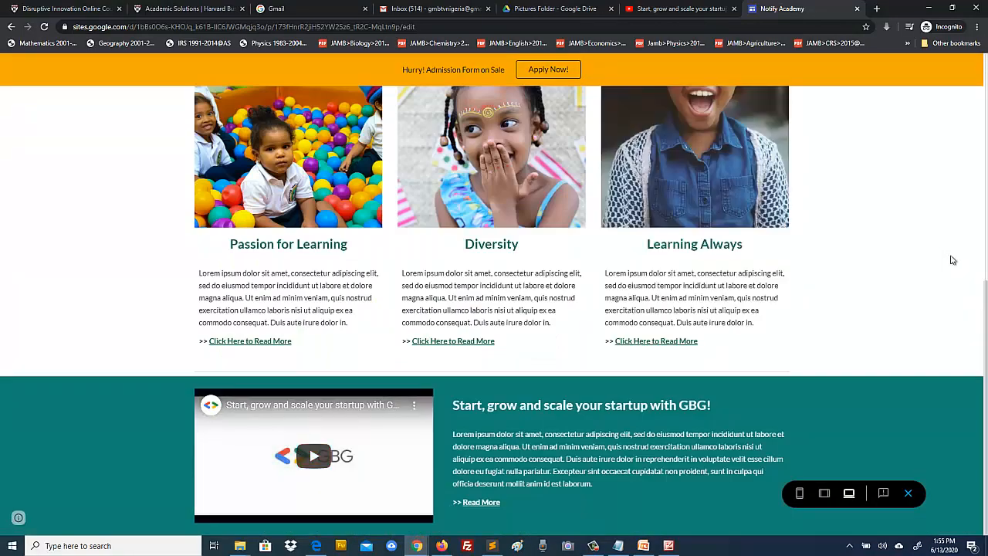
pyautogui.hotkey('alt', 'Tab')
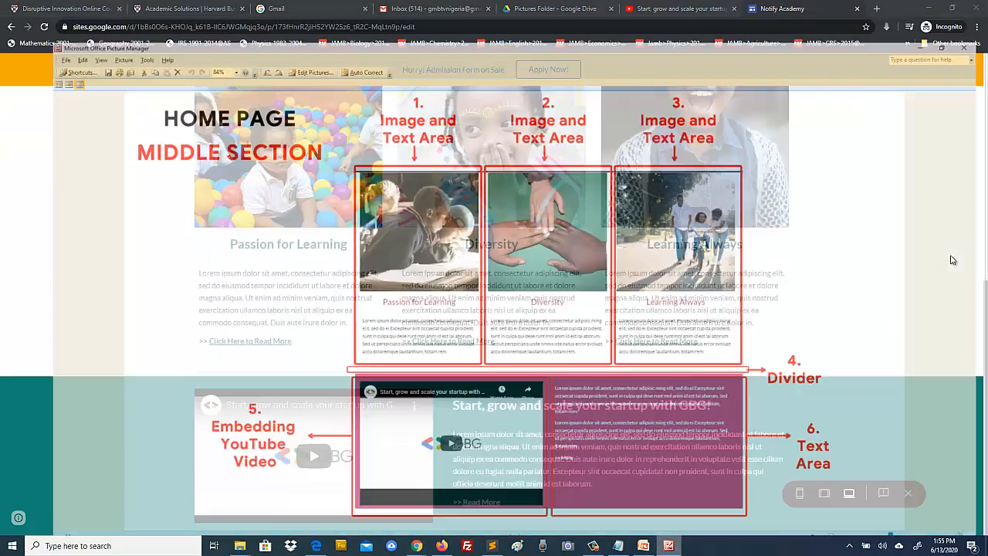